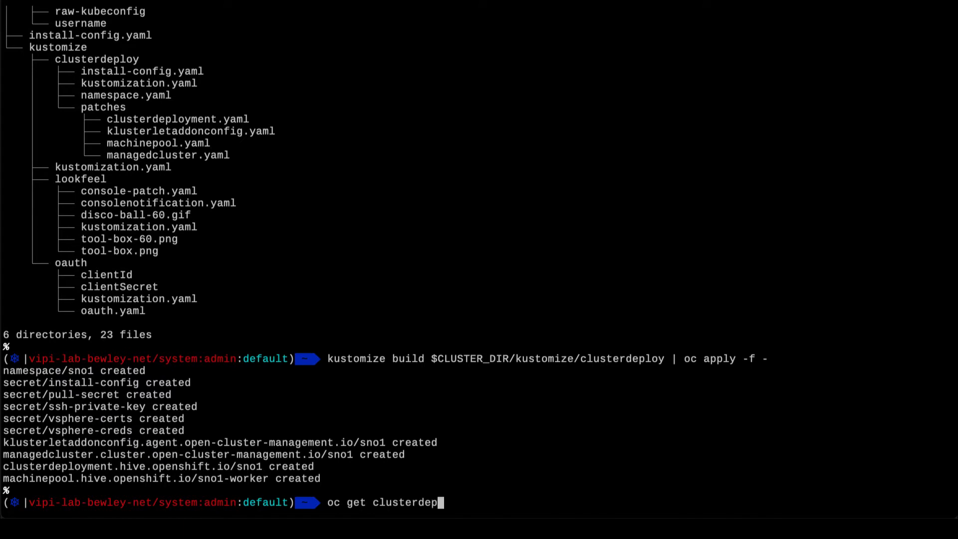
Step: List the cluster deployments in all namespaces with oc, and watch the pods in the sno1 namespace until stopping the watch
{"action": "type", "text": "-A"}
{"action": "key", "text": "Return"}
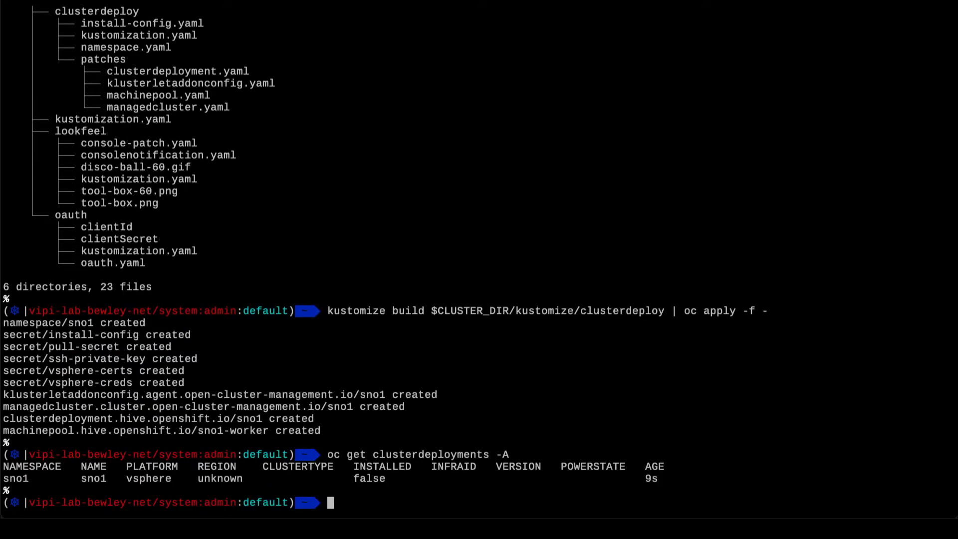
{"action": "type", "text": "oc get pods -n sno1 -"}
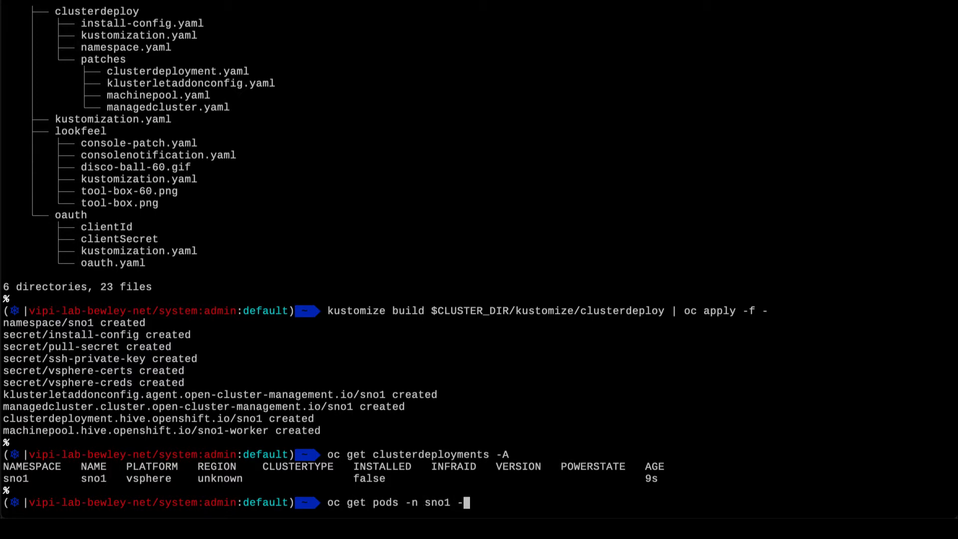
{"action": "type", "text": "w"}
{"action": "key", "text": "Return"}
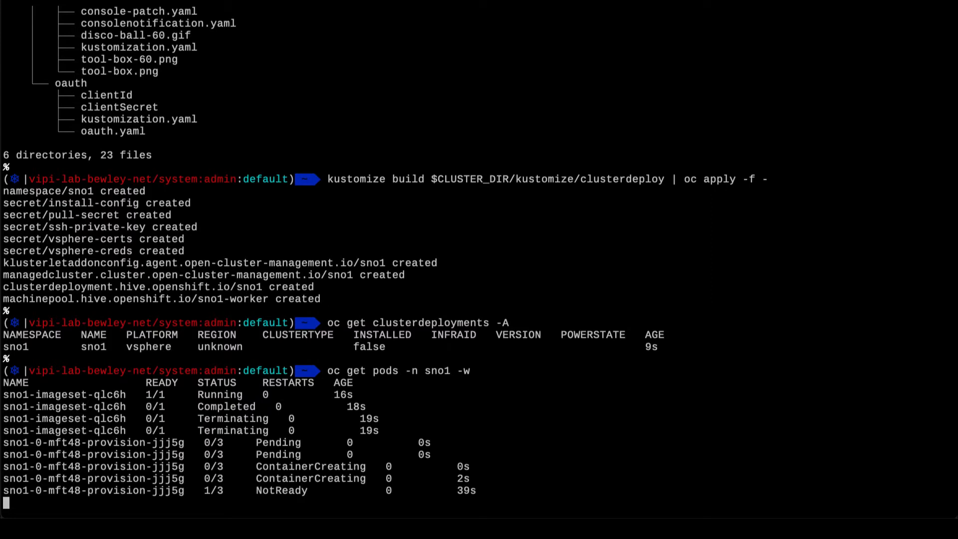
{"action": "key", "text": "ctrl+c"}
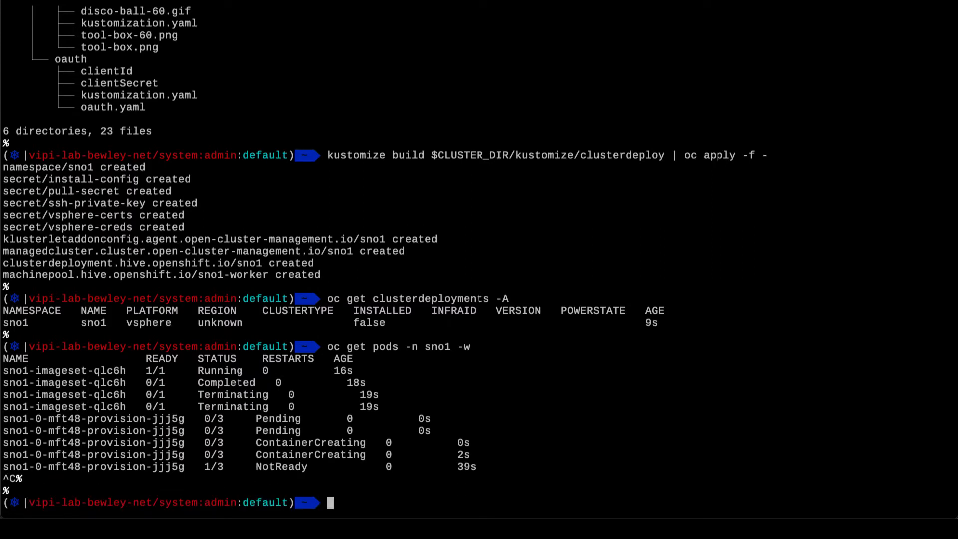
Step: Follow the logs of the hive container in pod sno1-0-mft48-provision-jjj5g, correcting the recalled command's namespace to sno1
{"action": "key", "text": "Up"}
{"action": "key", "text": "ctrl+a"}
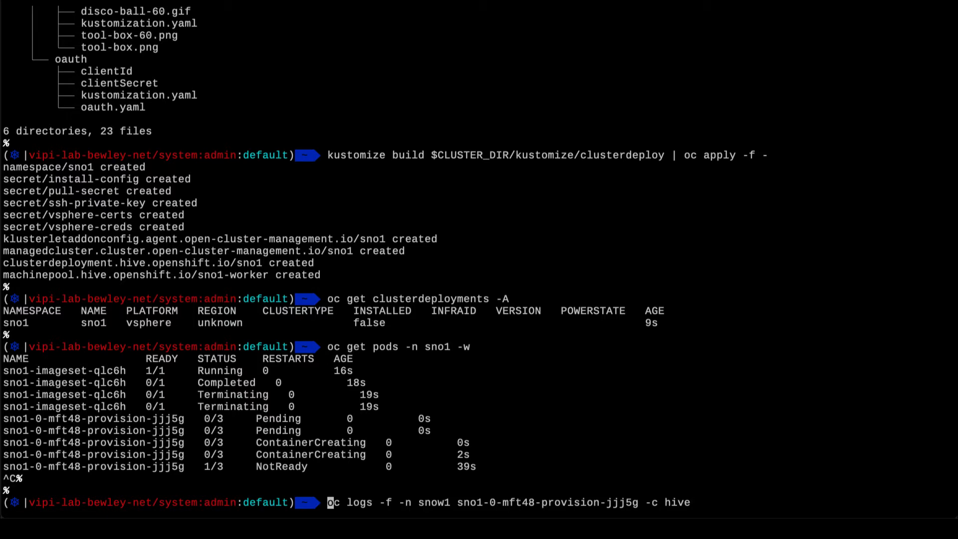
{"action": "key", "text": "Right"}
{"action": "key", "text": "Right"}
{"action": "key", "text": "Right"}
{"action": "key", "text": "Right"}
{"action": "key", "text": "Right"}
{"action": "key", "text": "Right"}
{"action": "key", "text": "Right"}
{"action": "key", "text": "Right"}
{"action": "key", "text": "Right"}
{"action": "key", "text": "Right"}
{"action": "key", "text": "Right"}
{"action": "key", "text": "Right"}
{"action": "key", "text": "Right"}
{"action": "key", "text": "Right"}
{"action": "key", "text": "Right"}
{"action": "key", "text": "Right"}
{"action": "key", "text": "Right"}
{"action": "key", "text": "Delete"}
{"action": "key", "text": "Return"}
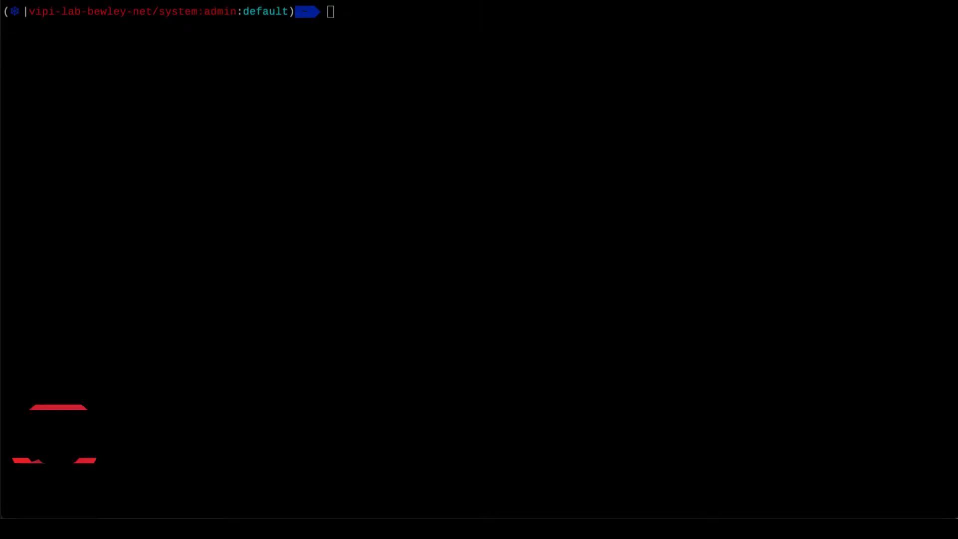
Step: Create the directory $CLUSTER_DIR/auth, including any missing parent directories
{"action": "type", "text": "mkdir -p $CLUSTER_DIR/auth"}
{"action": "key", "text": "Return"}
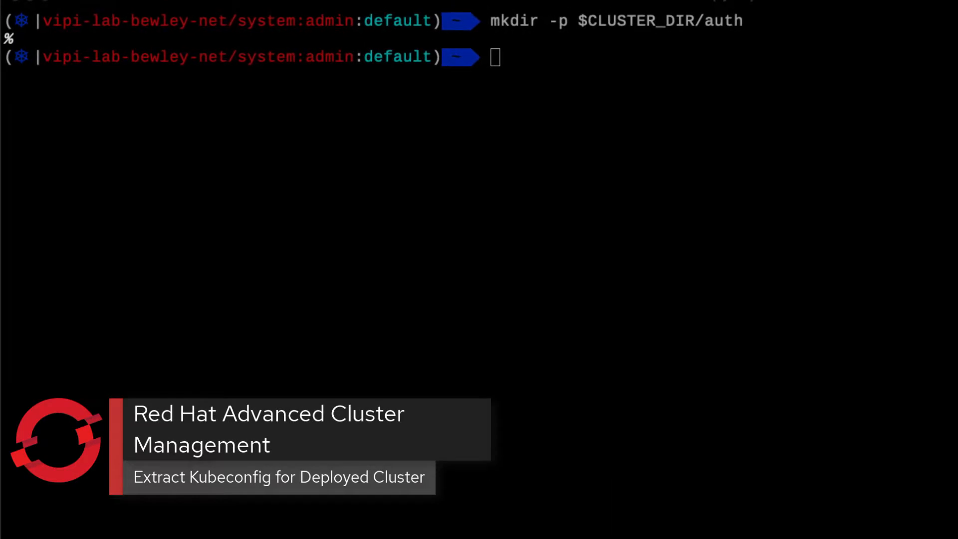
{"action": "key", "text": "Return"}
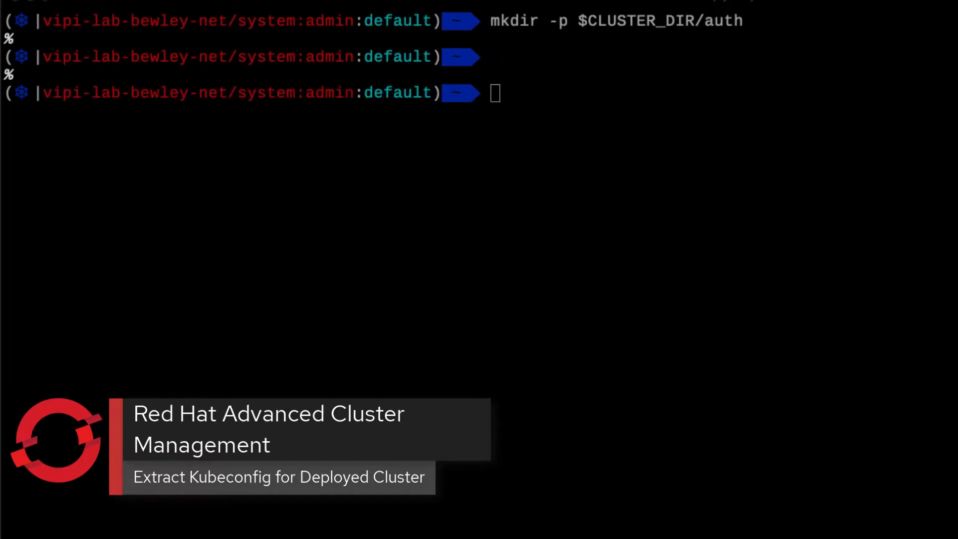
Step: Extract the $CLUSTER deployment's secret of type kubeconfig to "$CLUSTER_DIR/auth/" using oc extract with --confirm
{"action": "key", "text": "super+v"}
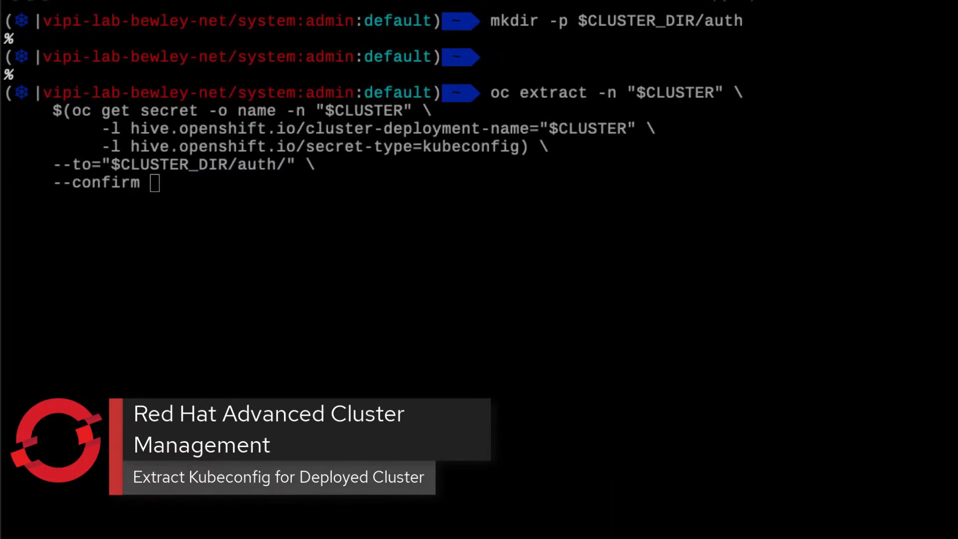
{"action": "key", "text": "Return"}
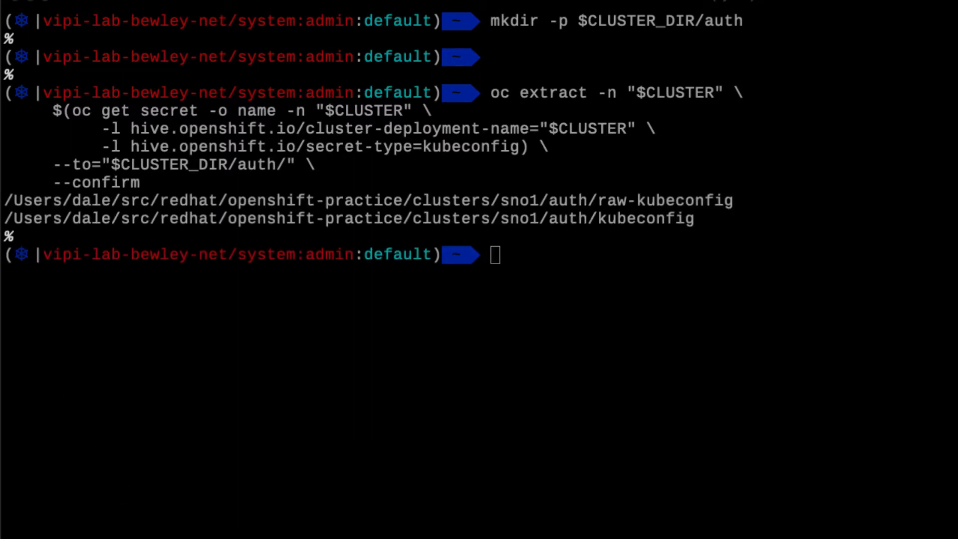
{"action": "key", "text": "Return"}
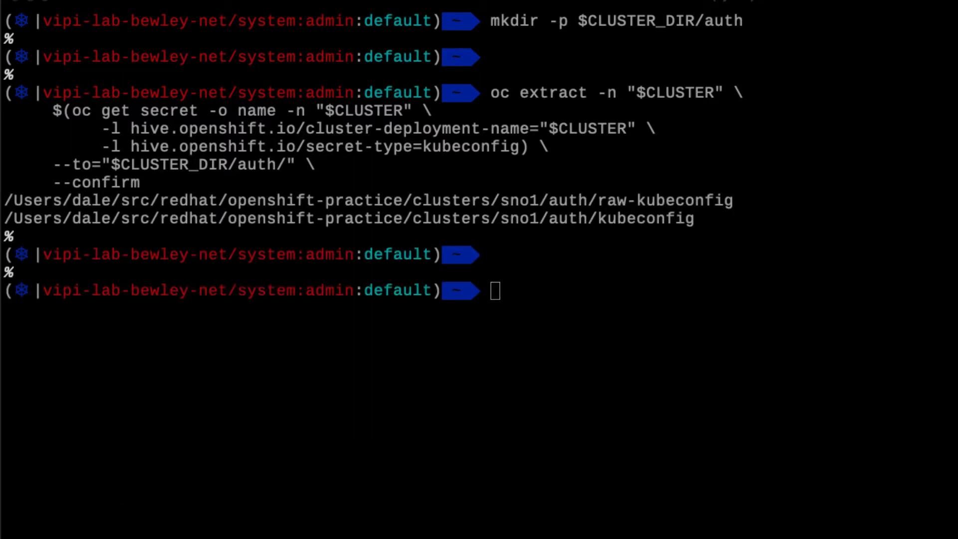
Step: Extract the $CLUSTER_NAME deployment's secret of type kubeadmincreds from namespace "$CLUSTER" to "$CLUSTER_DIR/auth/" using oc extract with --confirm
{"action": "key", "text": "super+v"}
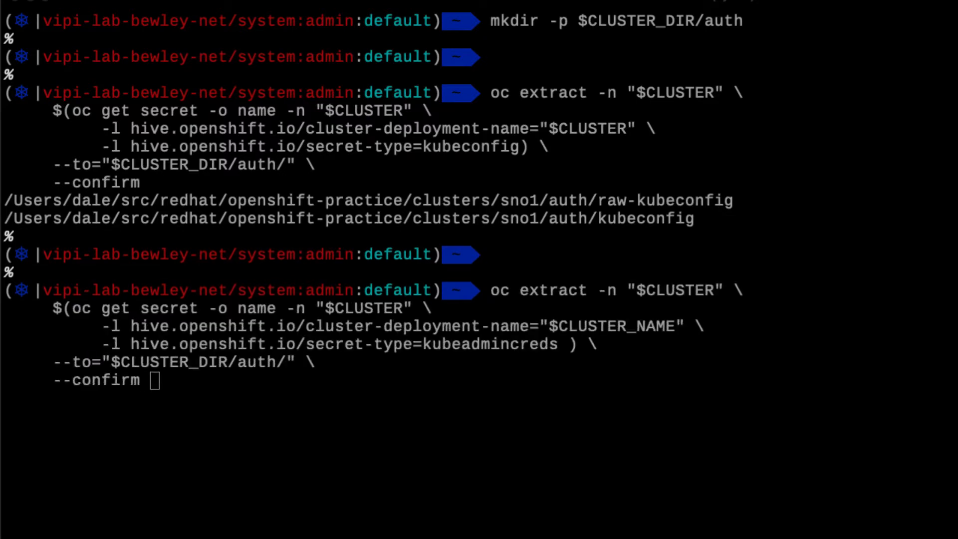
{"action": "key", "text": "Return"}
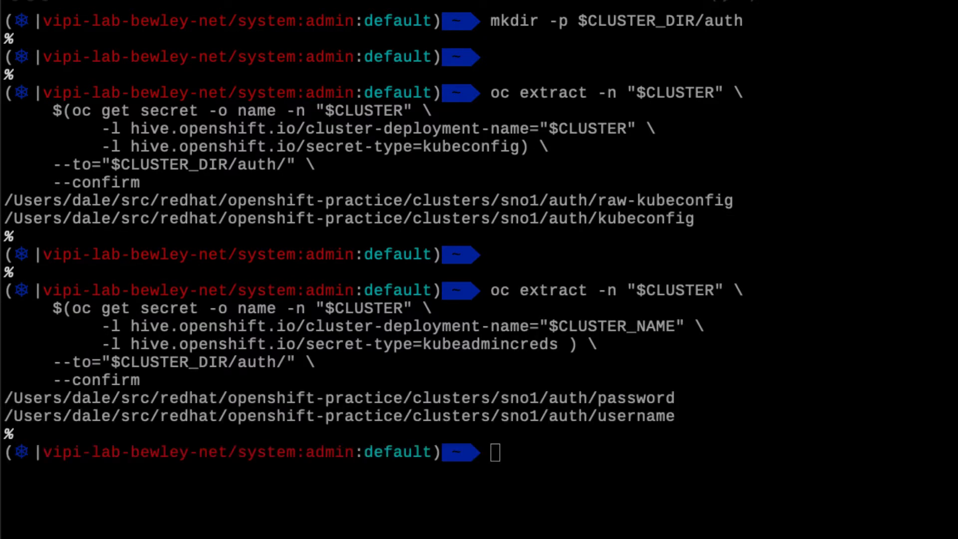
{"action": "key", "text": "Return"}
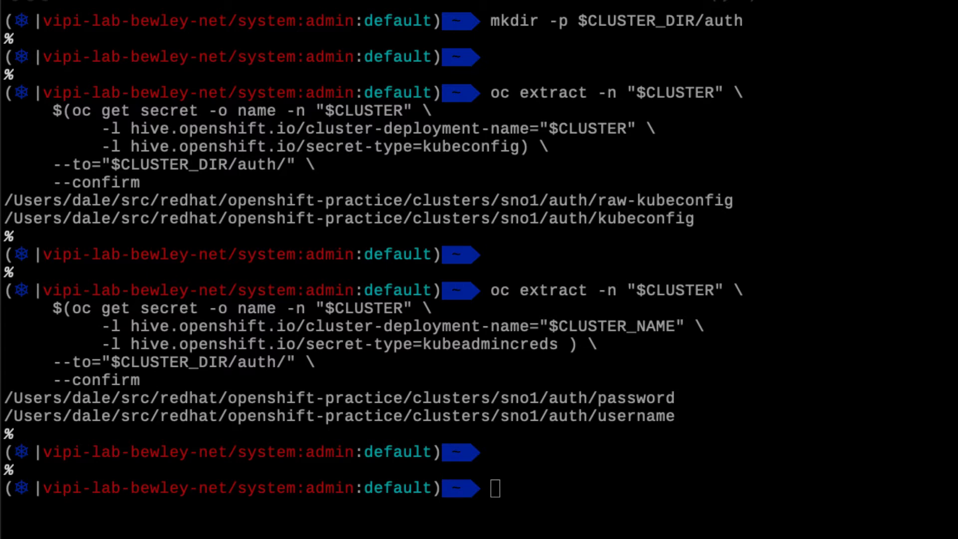
Step: Export the KUBECONFIG variable with the value $CLUSTER_DIR/auth/kubeconfig
{"action": "type", "text": "export KUBECONF"}
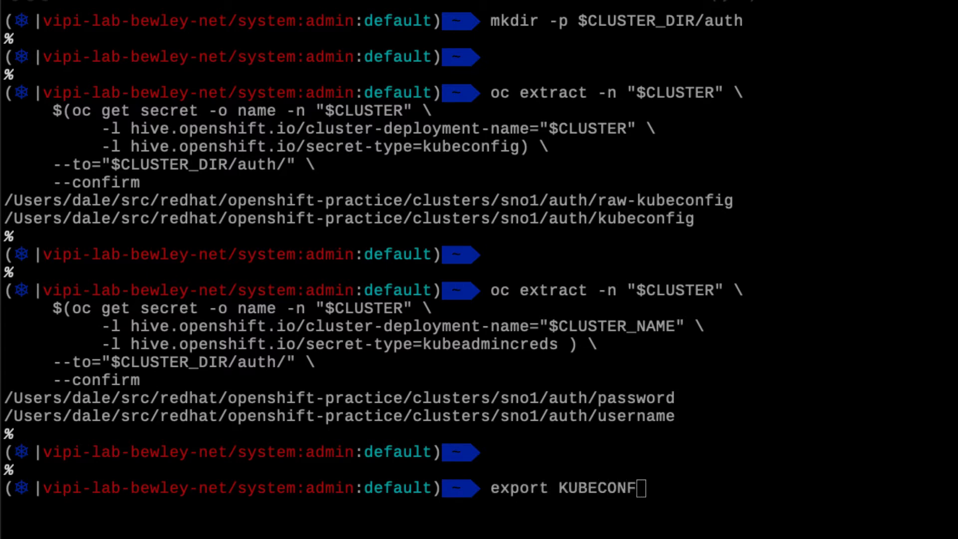
{"action": "type", "text": "IG=$"}
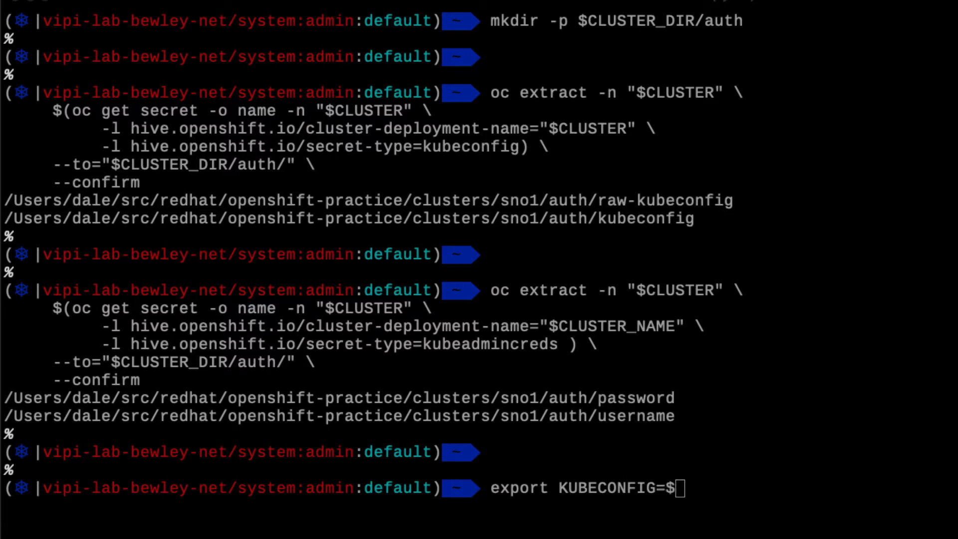
{"action": "type", "text": "CLUSTER_DIR"}
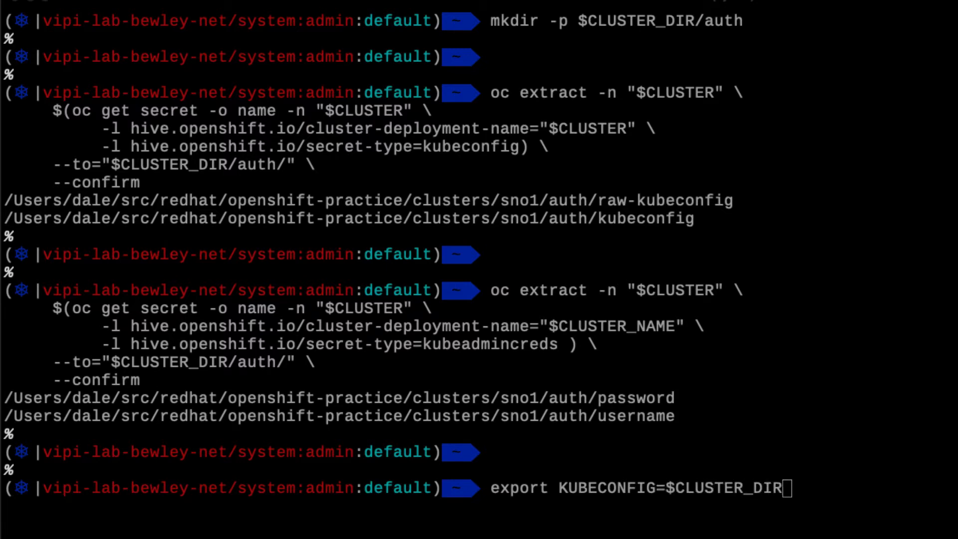
{"action": "type", "text": "/auth/kube"}
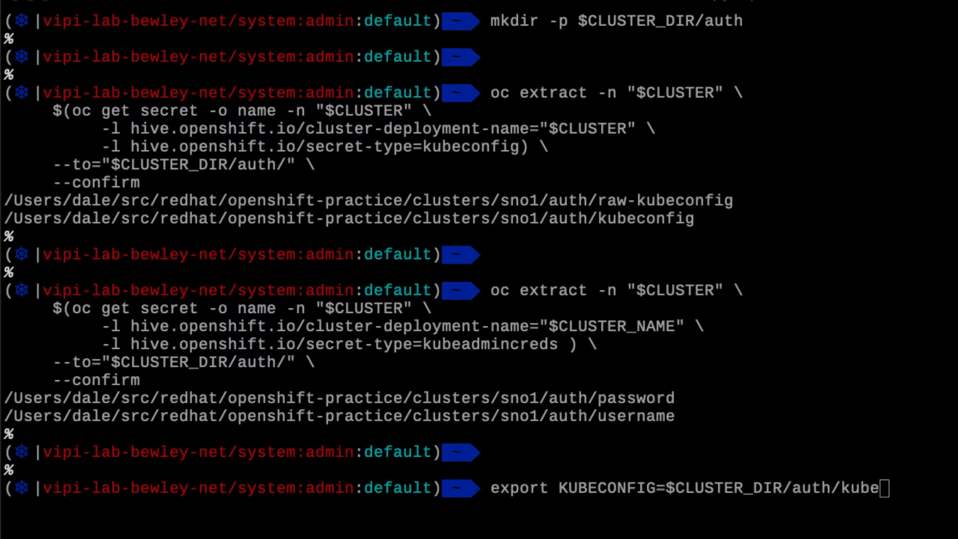
{"action": "type", "text": "config"}
{"action": "key", "text": "Return"}
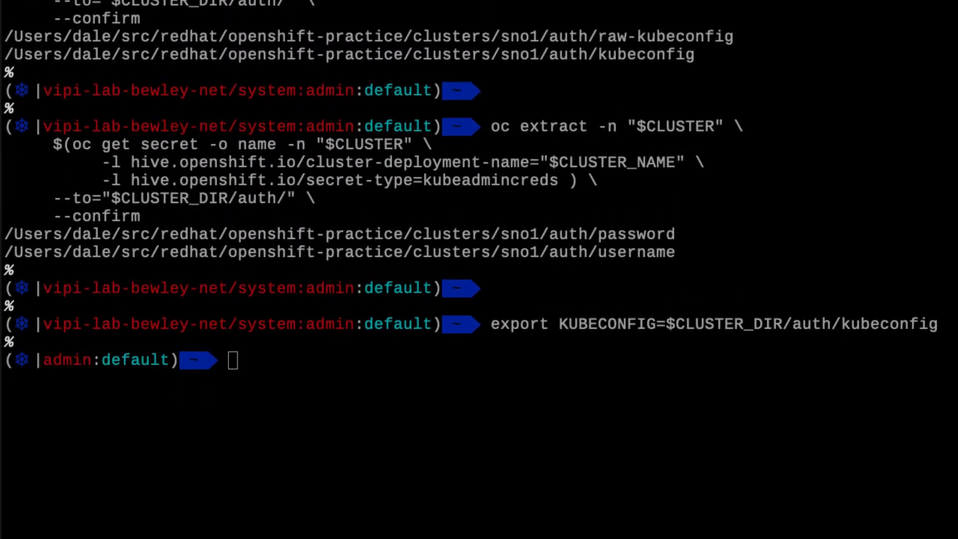
Step: List the deployed cluster's nodes and query its clusterversion with oc get
{"action": "type", "text": "oc get "}
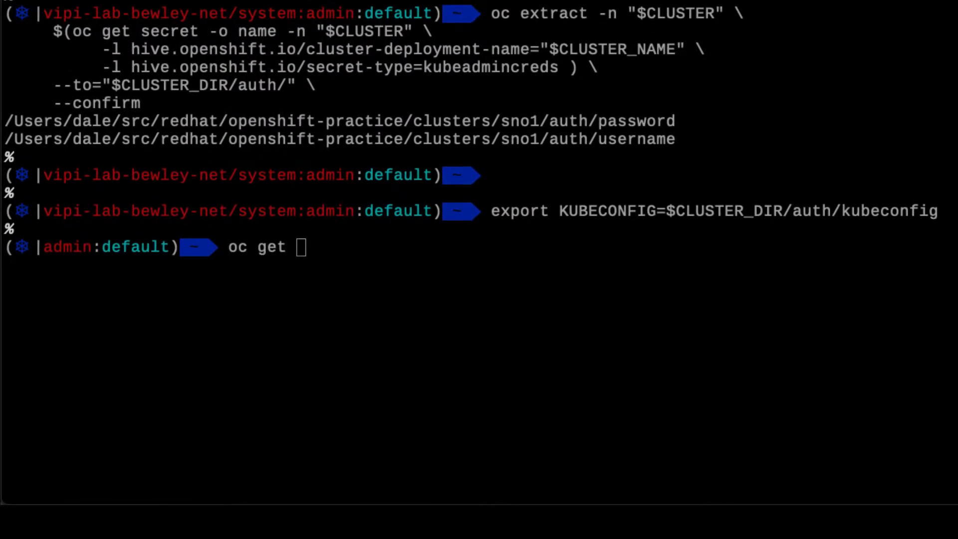
{"action": "type", "text": "nodes"}
{"action": "key", "text": "Return"}
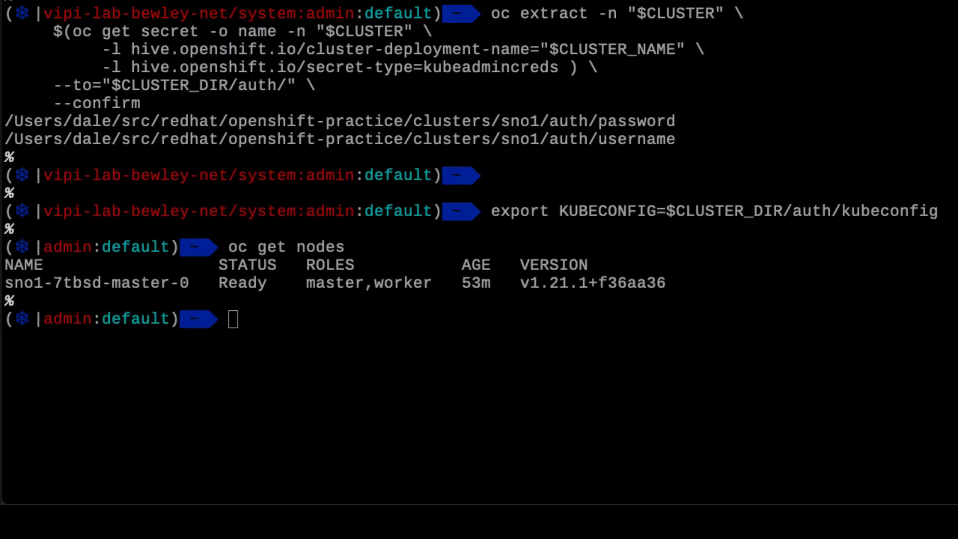
{"action": "type", "text": "oc get clusterv"}
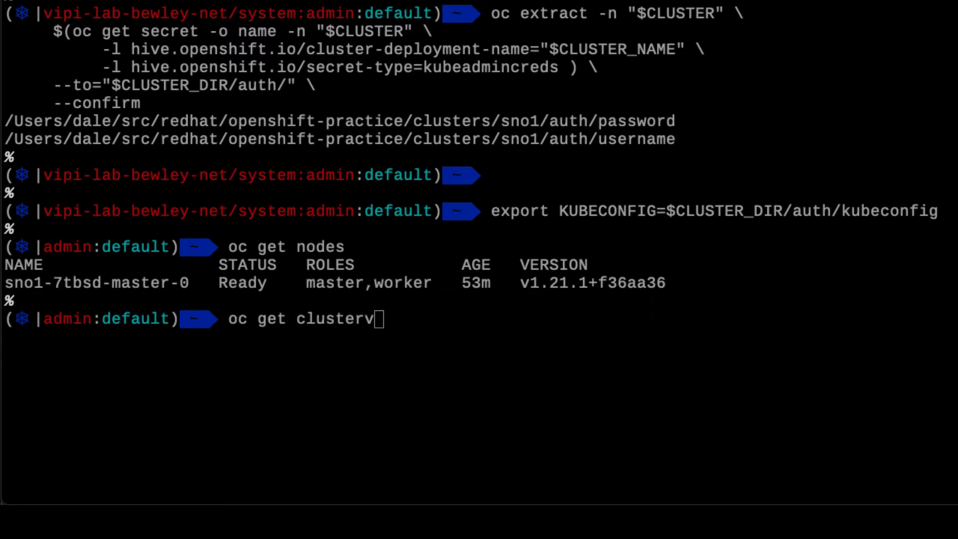
{"action": "type", "text": "ersion"}
{"action": "key", "text": "Return"}
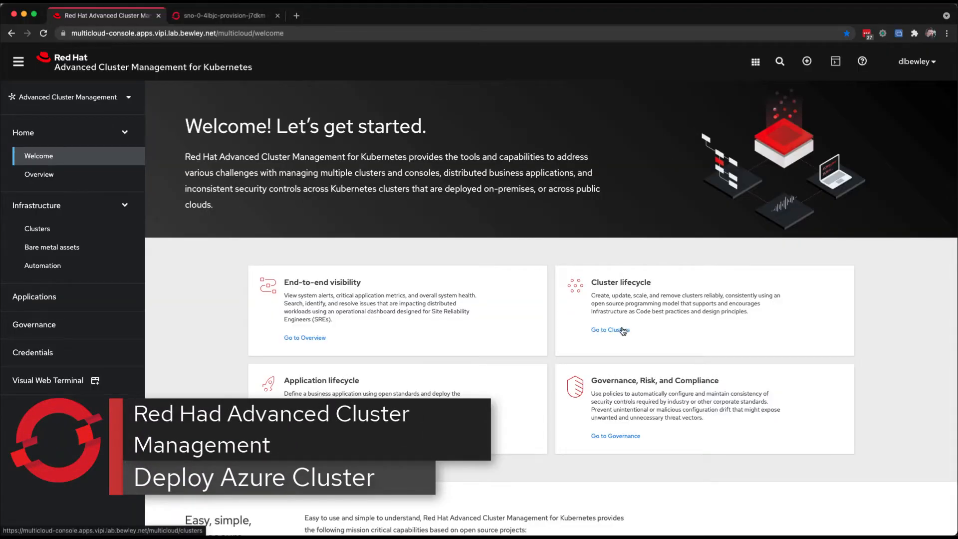
Step: In the Red Hat Advanced Cluster Management console, start creating a cluster on Microsoft Azure with the azure provider credential and proceed to its details
{"action": "left_click", "coordinate": [621, 329]}
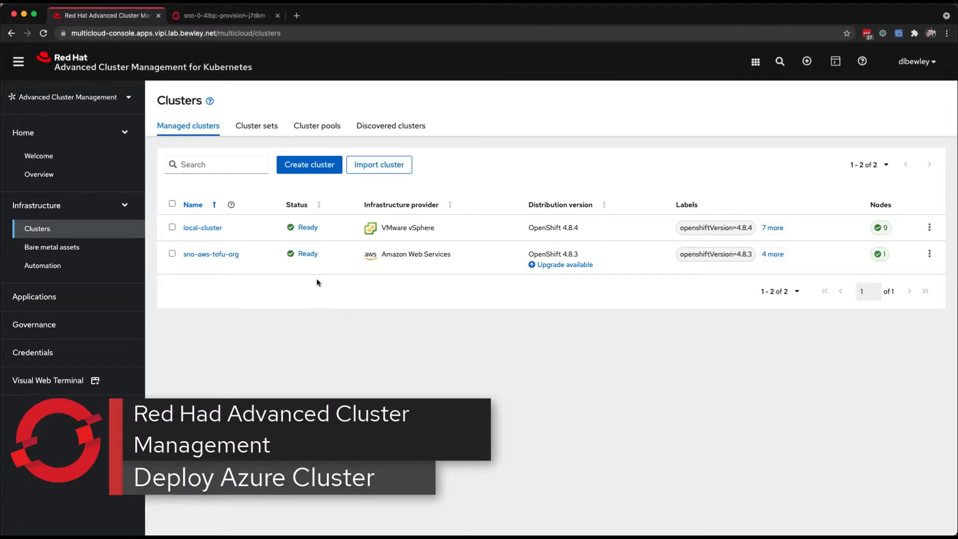
{"action": "left_click", "coordinate": [313, 165]}
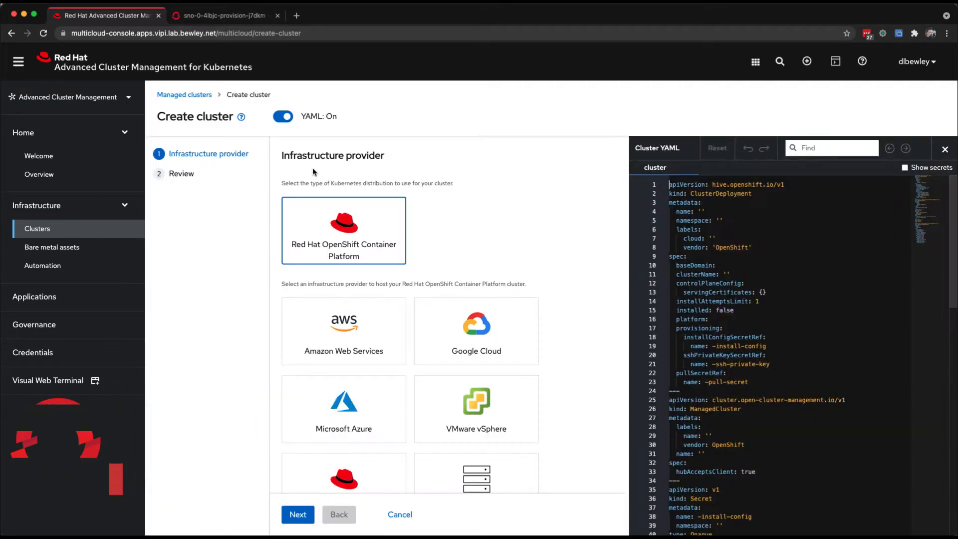
{"action": "left_click", "coordinate": [334, 433]}
{"action": "left_click", "coordinate": [333, 443]}
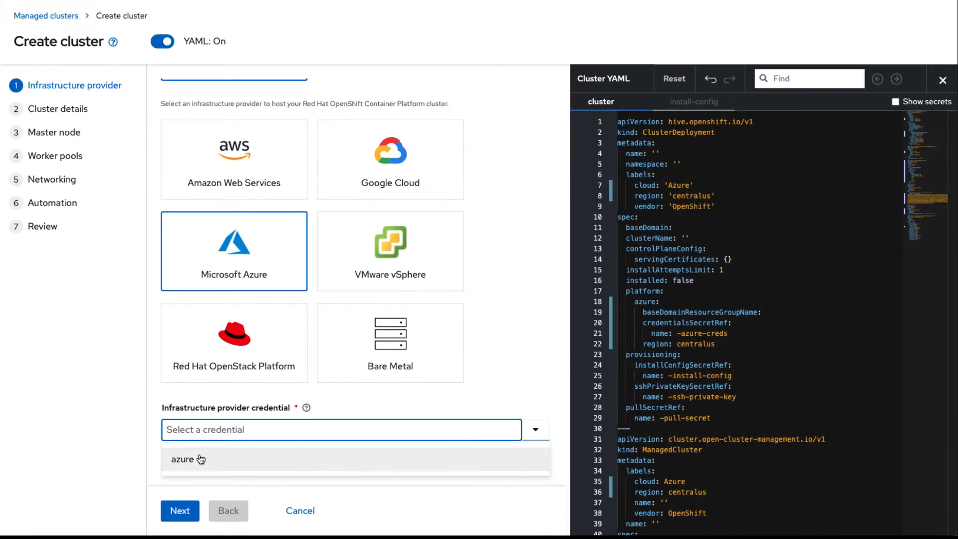
{"action": "left_click", "coordinate": [201, 459]}
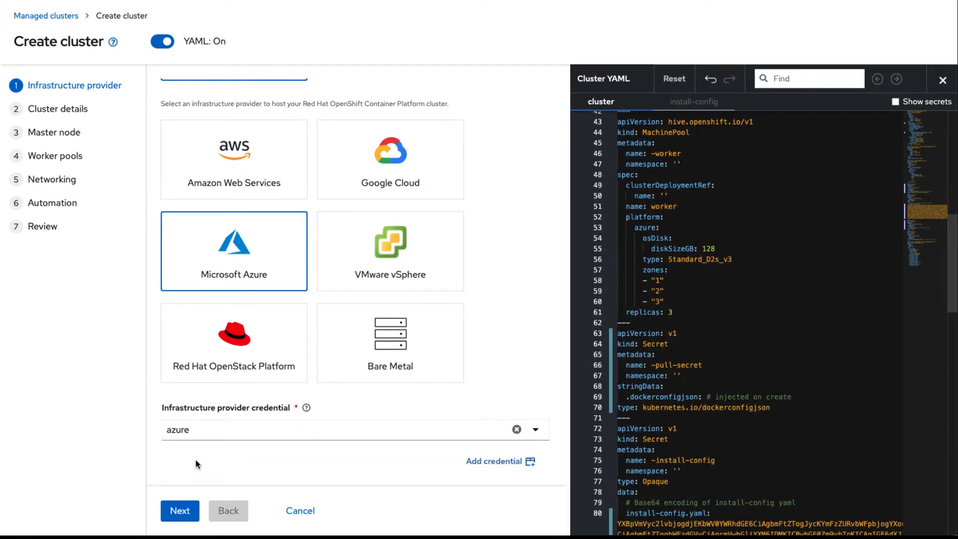
{"action": "left_click", "coordinate": [181, 516]}
Step: Name the cluster sno, choose the OpenShift 4.8.4 release image, and proceed to the master node settings
{"action": "left_click", "coordinate": [236, 140]}
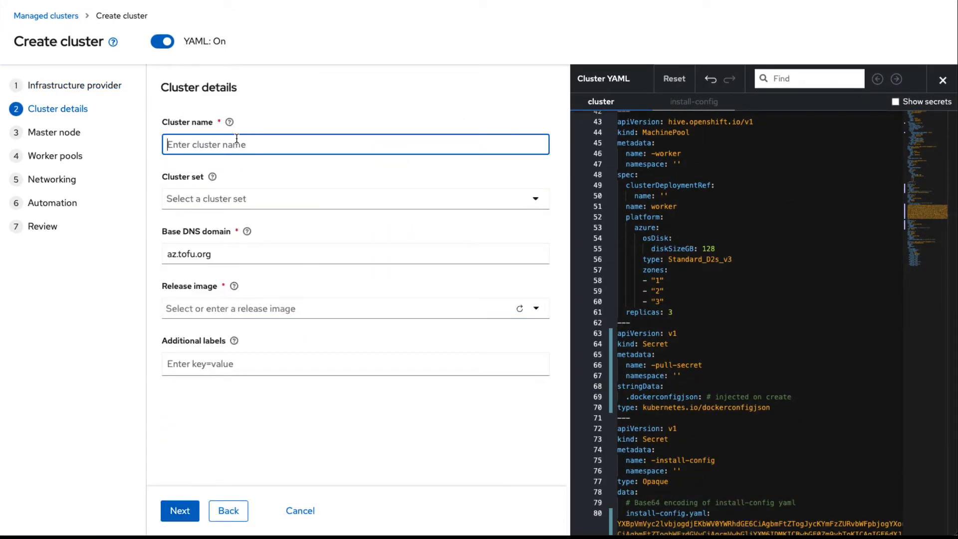
{"action": "type", "text": "sno"}
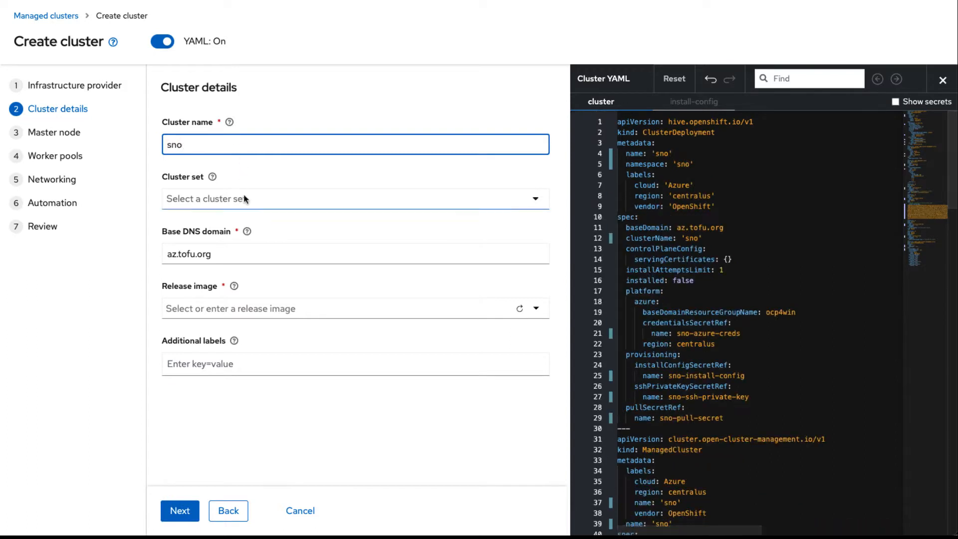
{"action": "left_click", "coordinate": [188, 308]}
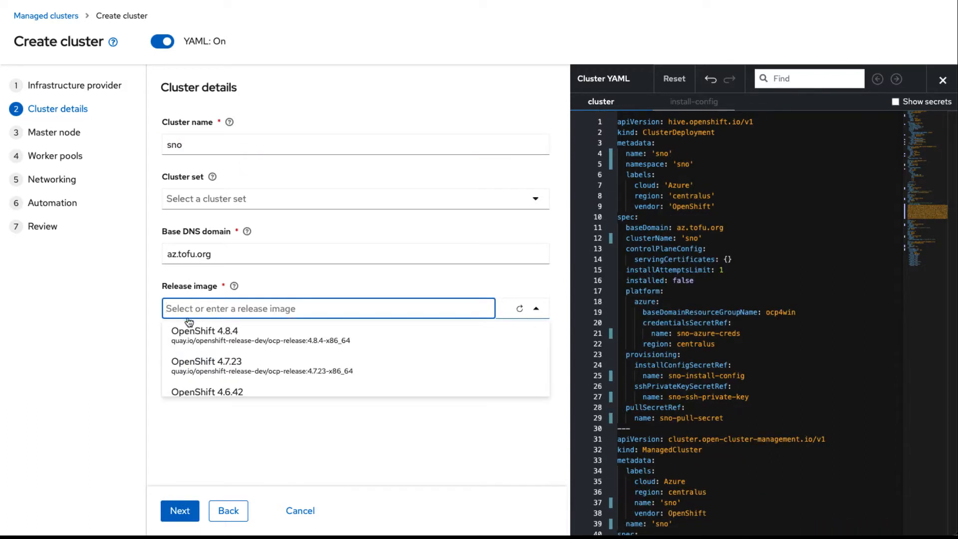
{"action": "left_click", "coordinate": [194, 333]}
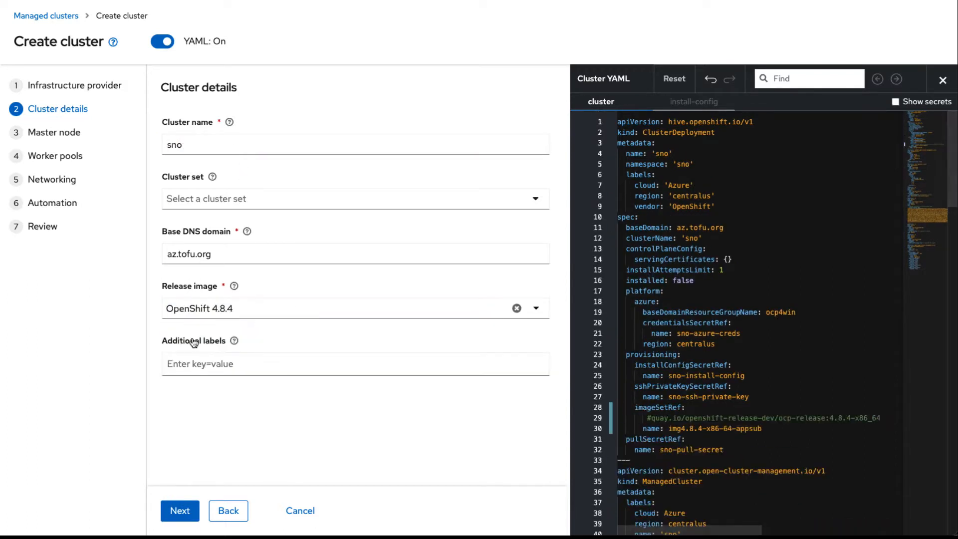
{"action": "left_click", "coordinate": [180, 511]}
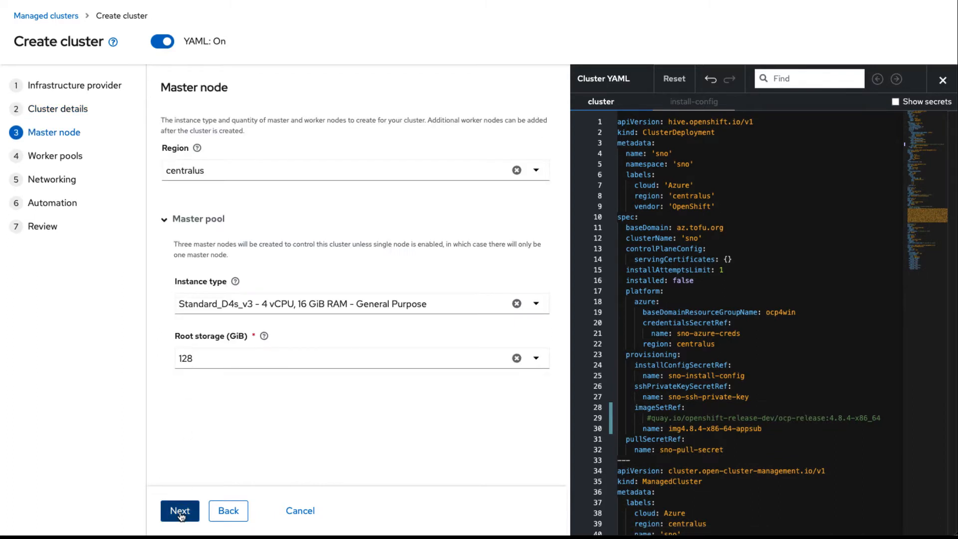
Step: Set the cluster's region to westus2 and proceed to the worker pool settings
{"action": "double_click", "coordinate": [231, 172]}
{"action": "type", "text": "westus2"}
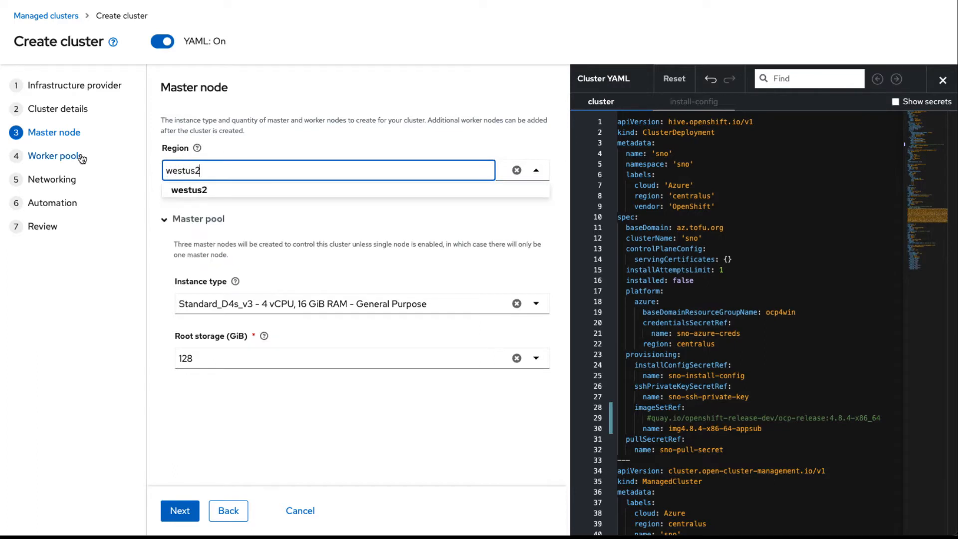
{"action": "left_click", "coordinate": [181, 191]}
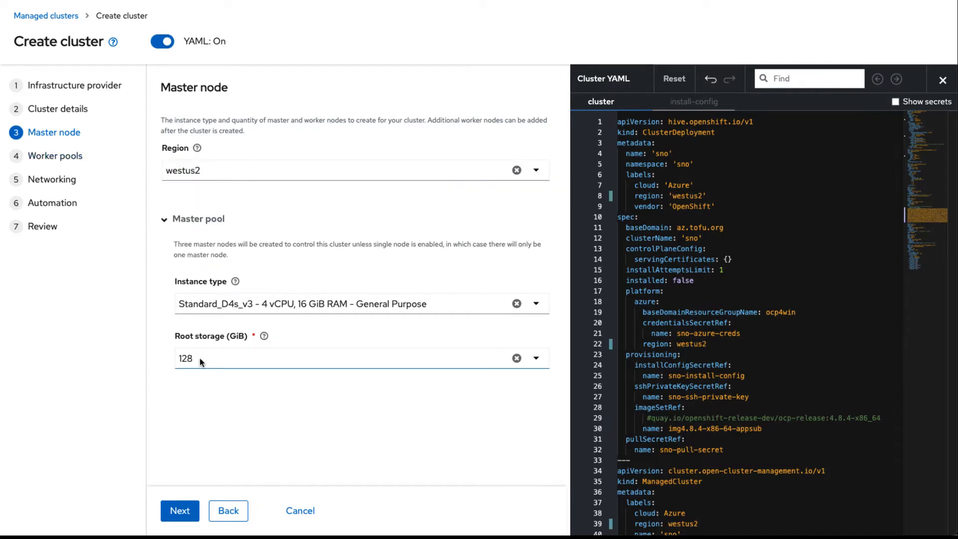
{"action": "left_click", "coordinate": [193, 509]}
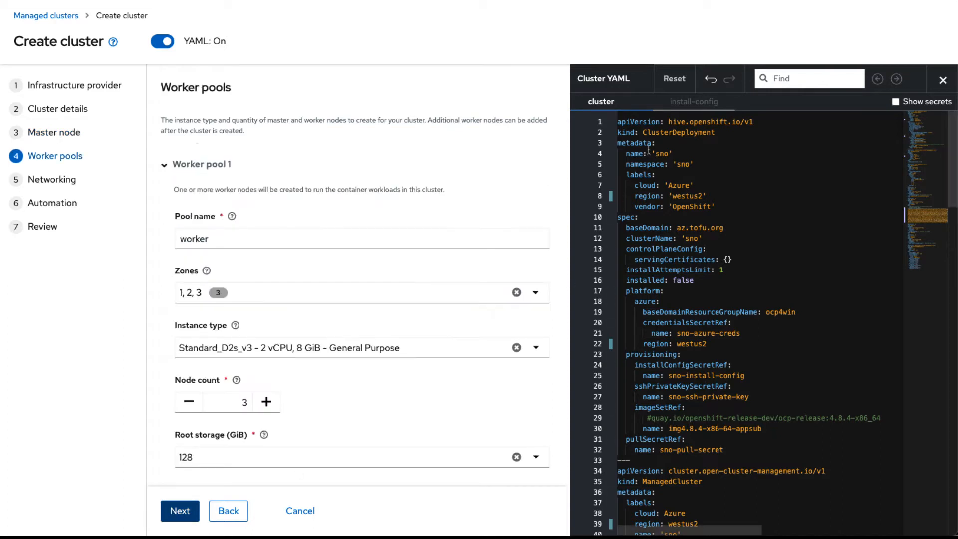
Step: Show the install-config YAML, set the worker pool's node count to 0, and proceed to the networking settings
{"action": "left_click", "coordinate": [673, 108]}
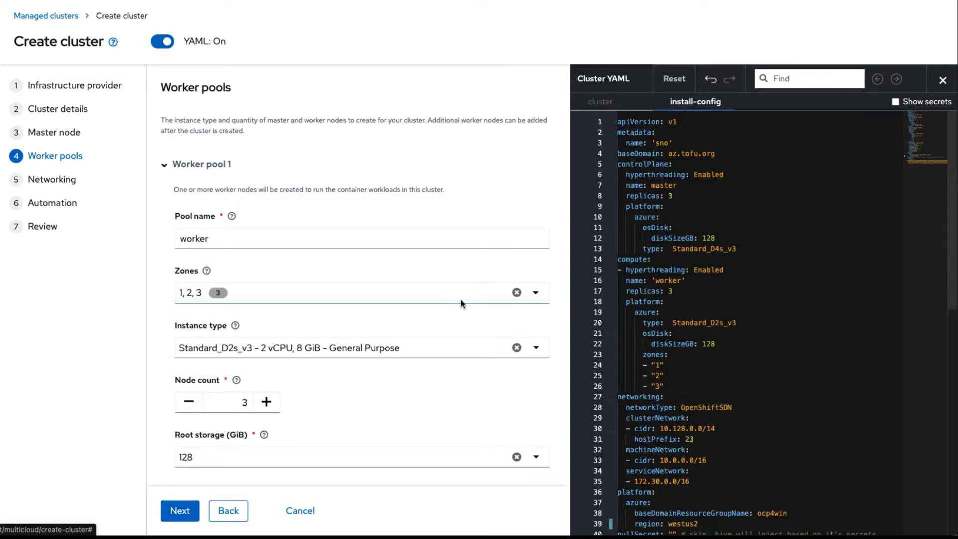
{"action": "left_click", "coordinate": [193, 402]}
{"action": "left_click", "coordinate": [192, 402]}
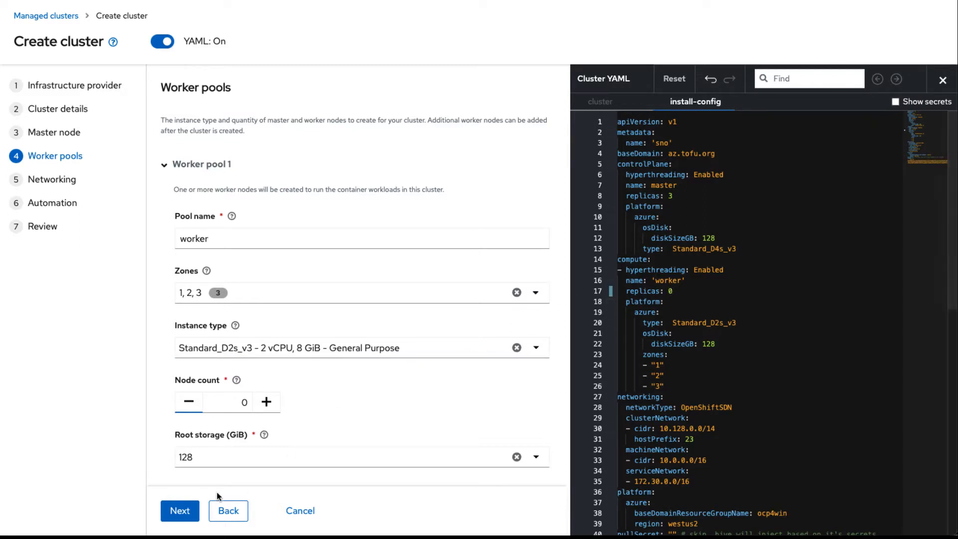
{"action": "left_click", "coordinate": [172, 514]}
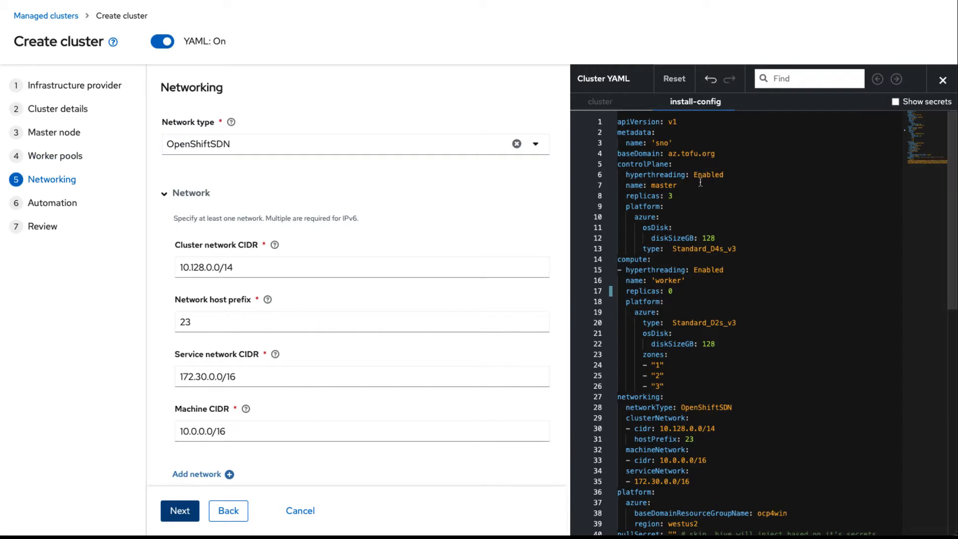
Step: Set the control plane's master replicas to 1 in the install-config YAML
{"action": "left_click", "coordinate": [674, 195]}
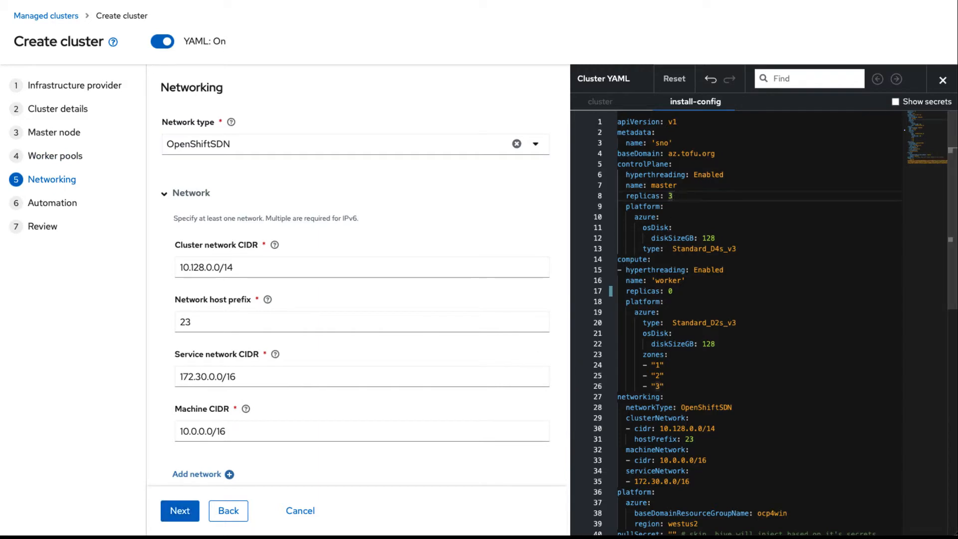
{"action": "key", "text": "BackSpace"}
{"action": "type", "text": "1"}
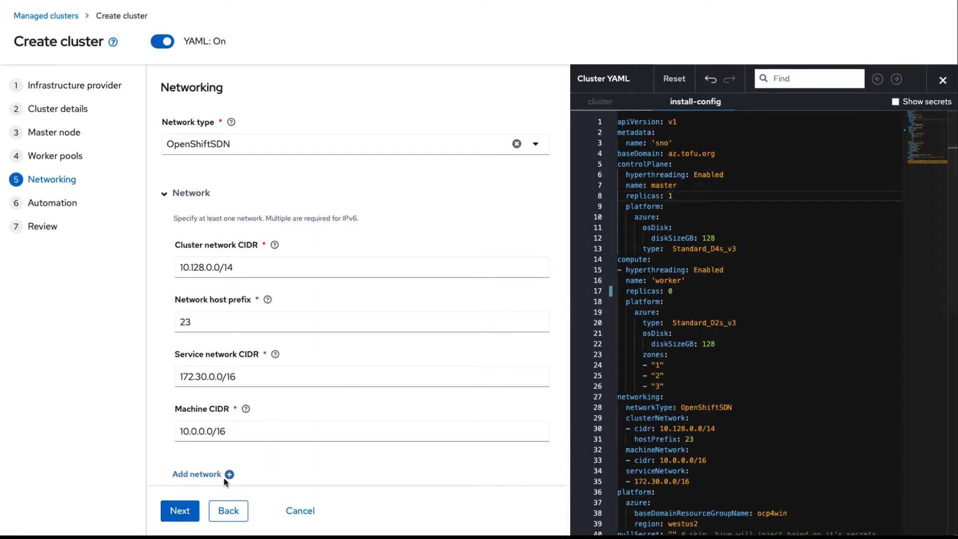
Step: Keep the default networking and automation settings, review the configuration, and create the cluster
{"action": "left_click", "coordinate": [171, 513]}
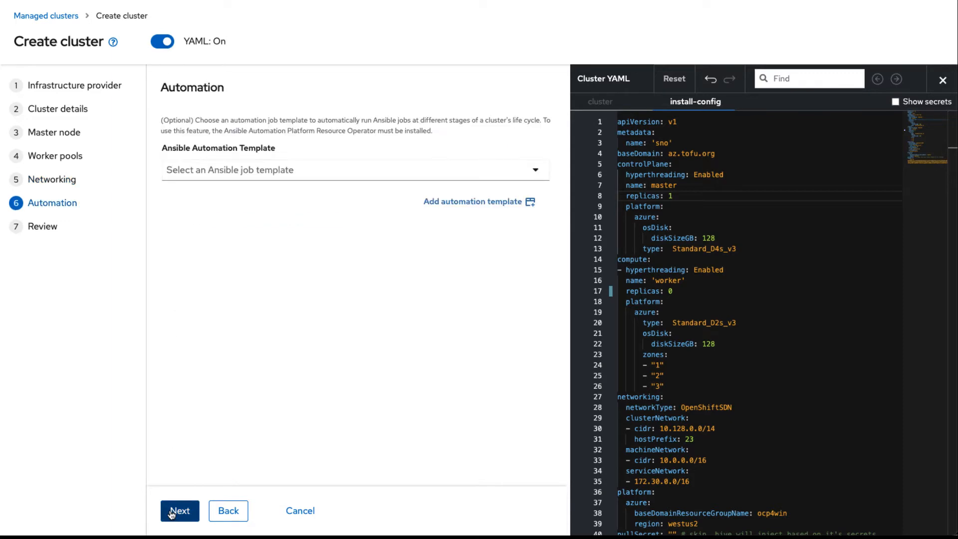
{"action": "left_click", "coordinate": [171, 514]}
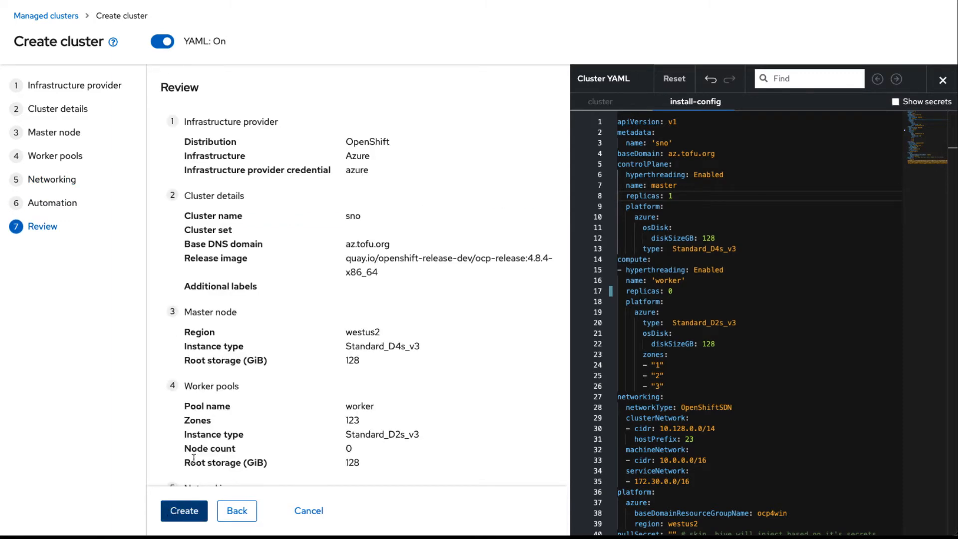
{"action": "scroll", "coordinate": [193, 459], "scroll_direction": "down", "scroll_amount": 3}
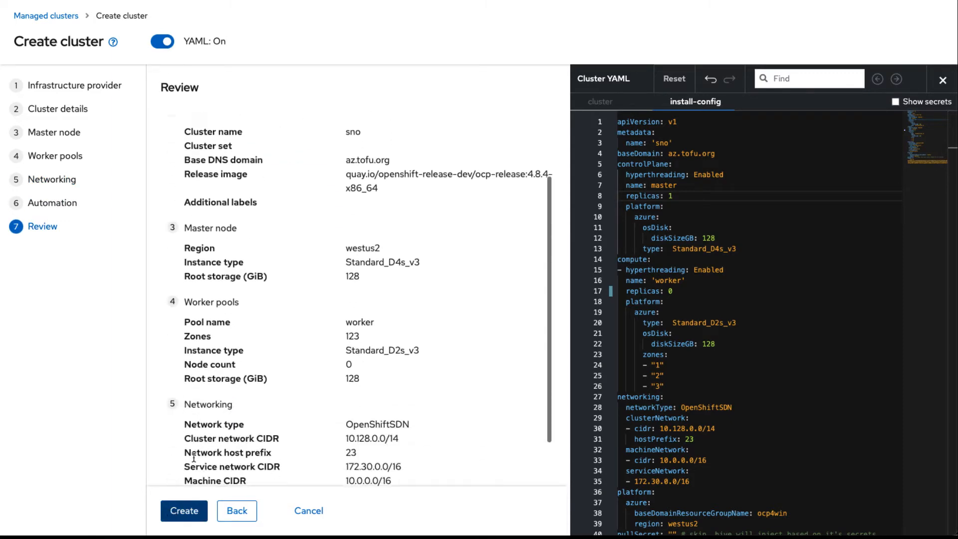
{"action": "left_click", "coordinate": [186, 509]}
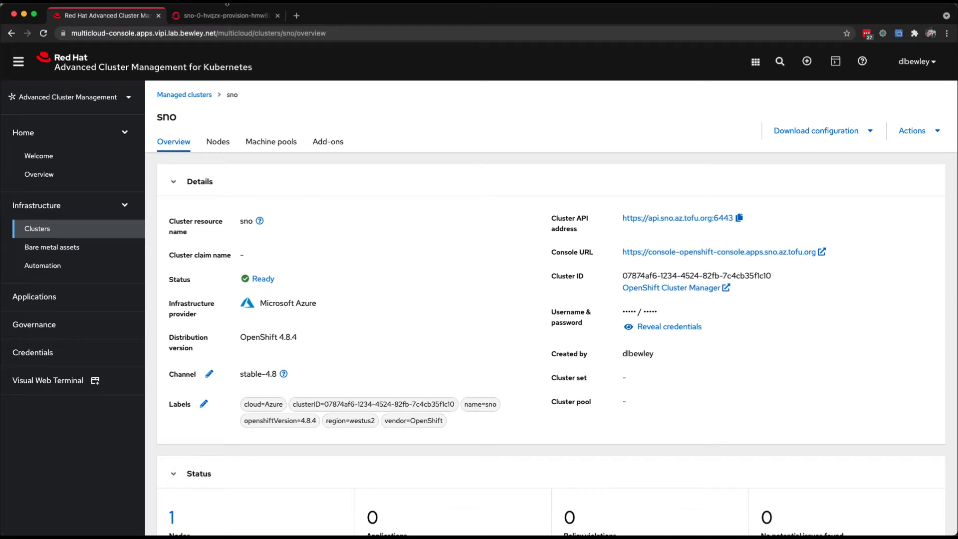
Step: Check the sno cluster's nodes, and log in to its OpenShift web console as kubeadmin with the account password
{"action": "left_click", "coordinate": [218, 142]}
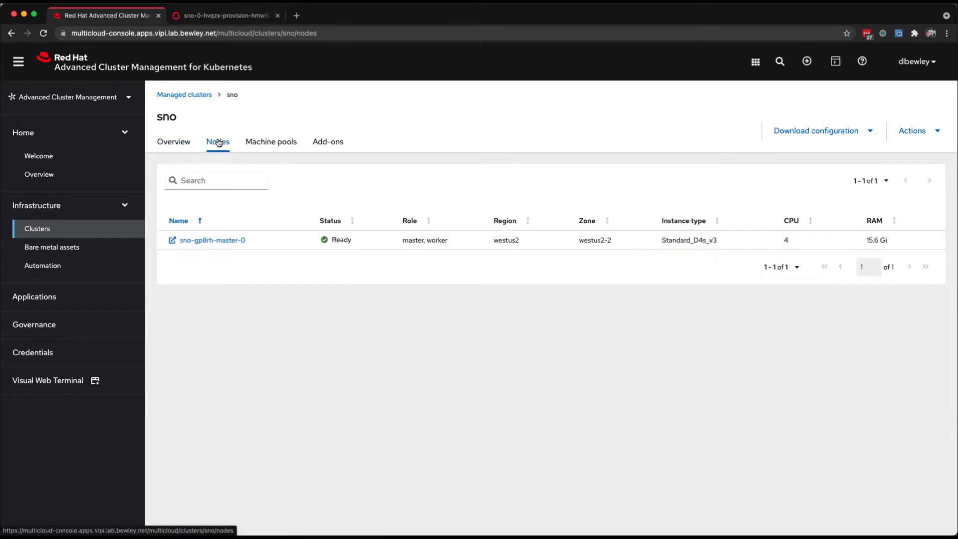
{"action": "left_click", "coordinate": [182, 144]}
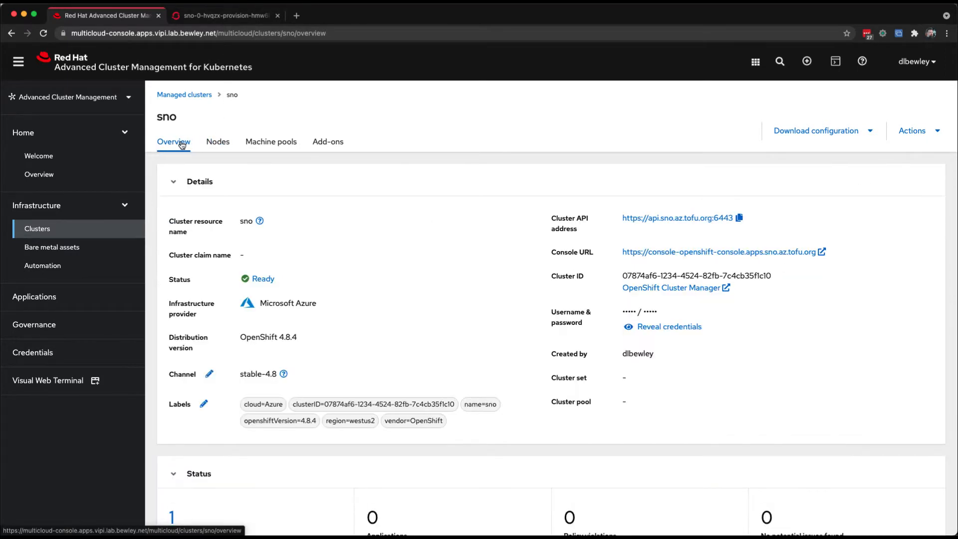
{"action": "left_click", "coordinate": [784, 252]}
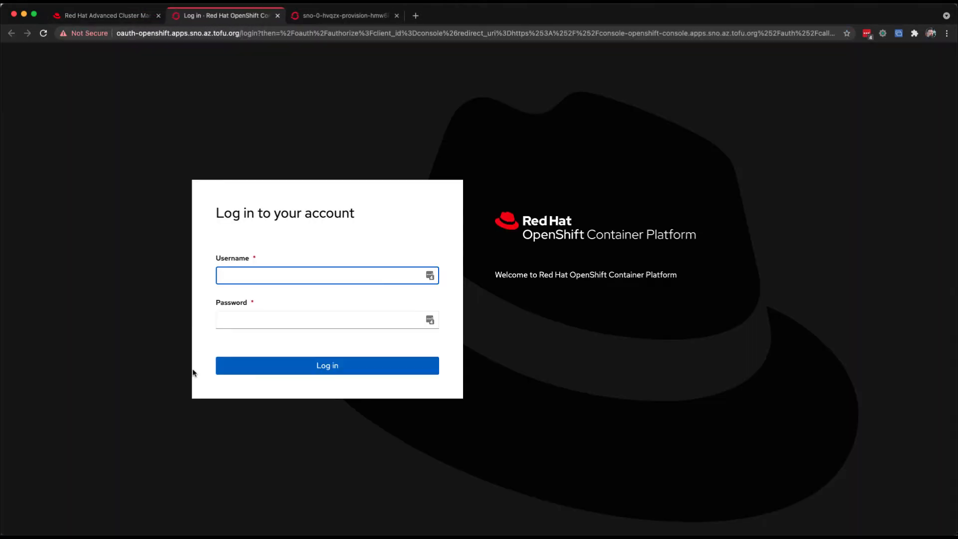
{"action": "type", "text": "kubeadmin"}
{"action": "key", "text": "Tab"}
{"action": "key", "text": "super+v"}
{"action": "key", "text": "Return"}
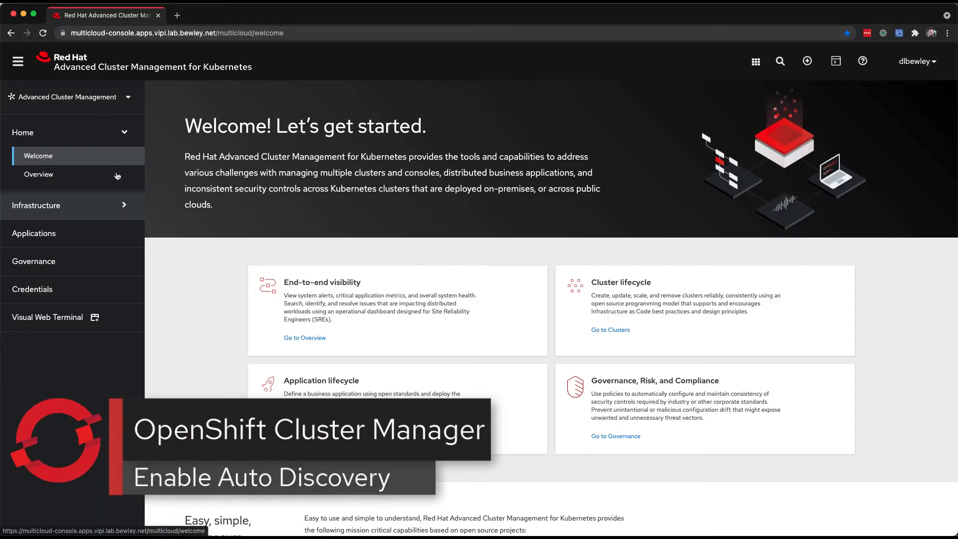
Step: Start creating discovery settings for the clusters and add a new credential of type Red Hat OpenShift Cluster Manager
{"action": "left_click", "coordinate": [123, 207]}
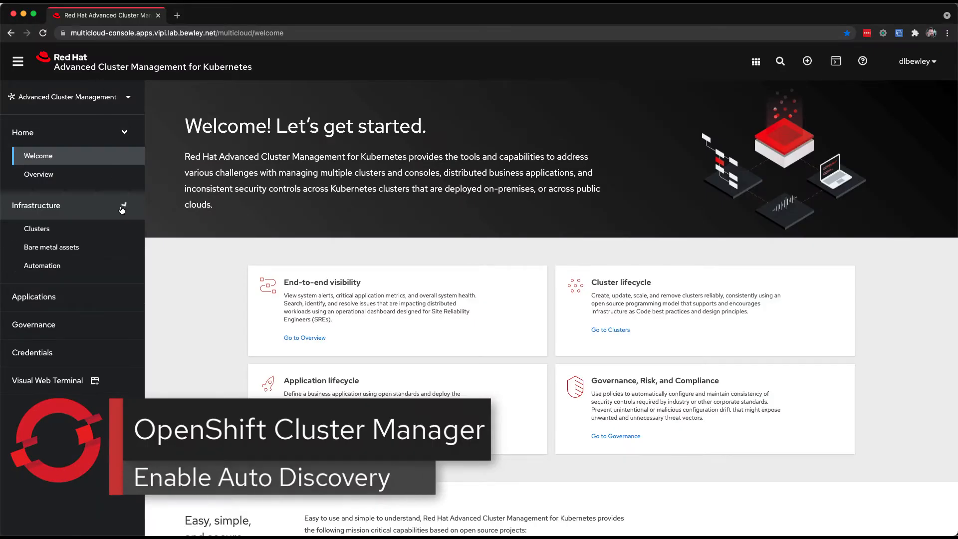
{"action": "left_click", "coordinate": [62, 235]}
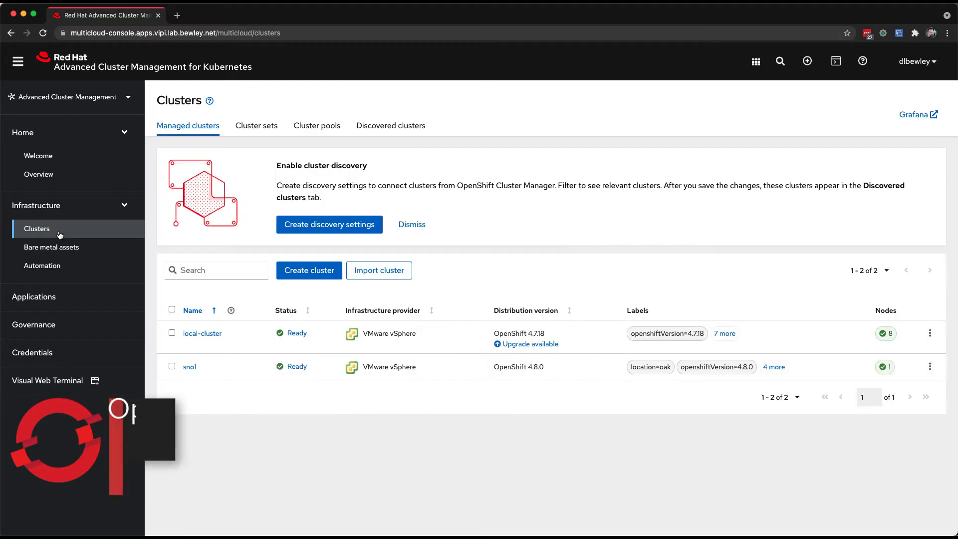
{"action": "left_click", "coordinate": [369, 228]}
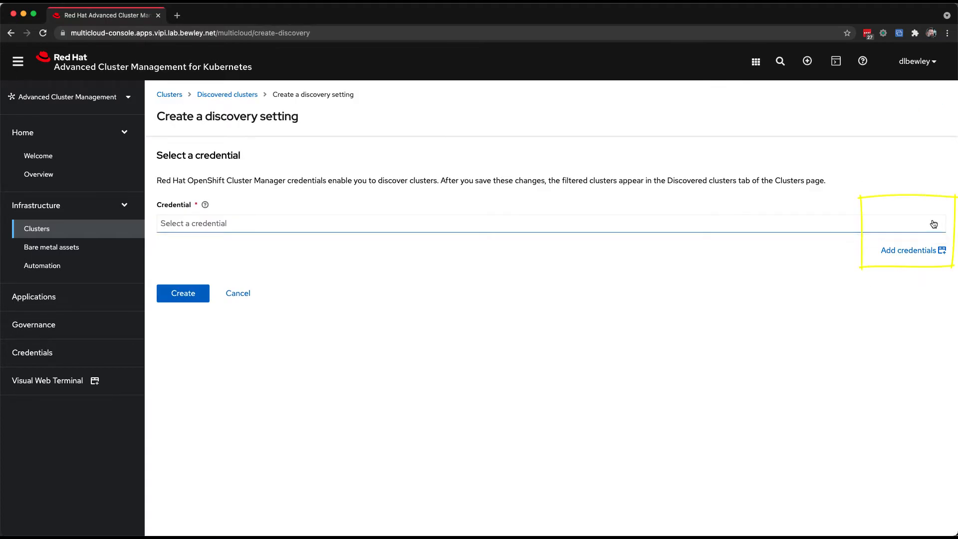
{"action": "left_click", "coordinate": [920, 250]}
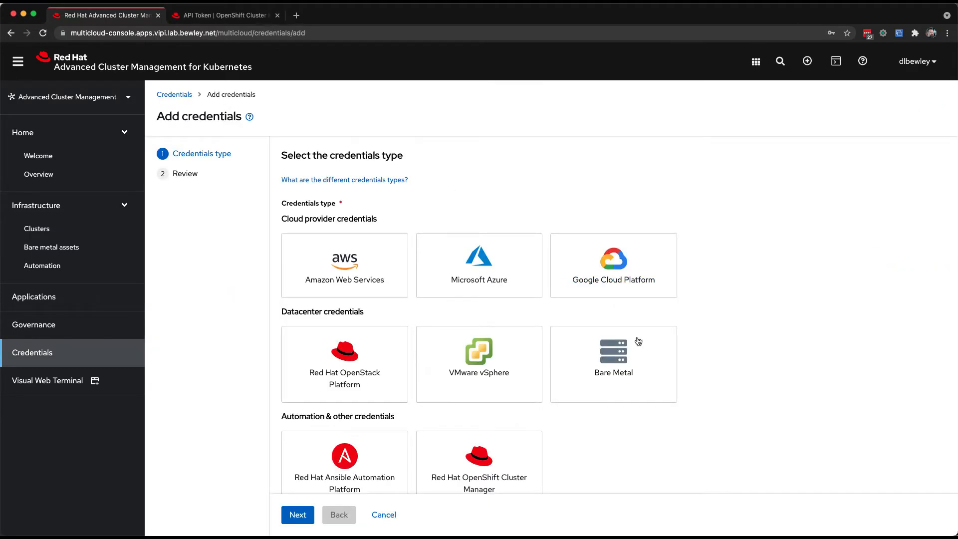
{"action": "left_click", "coordinate": [495, 457]}
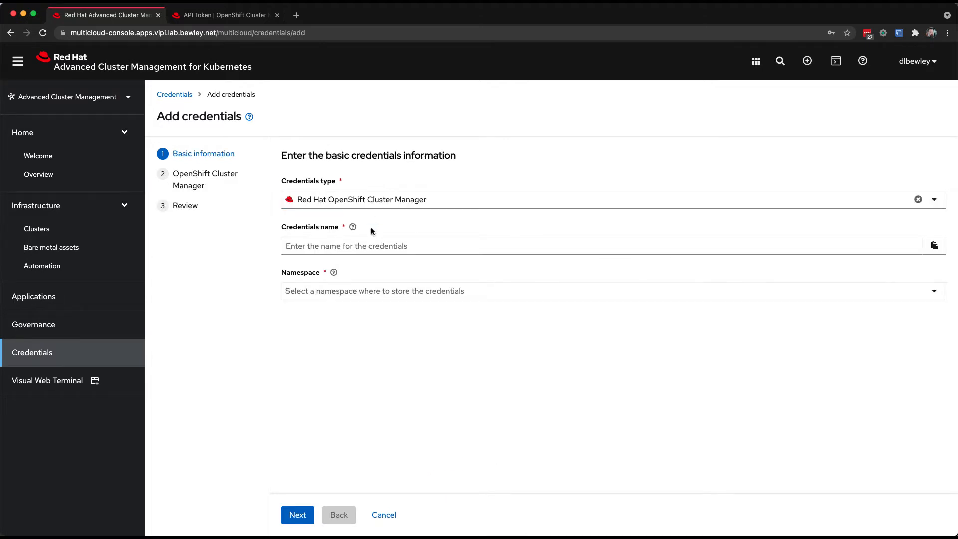
Step: Name the credential redhat, store it in the open-cluster-management namespace, and proceed to the API token entry
{"action": "left_click", "coordinate": [366, 244]}
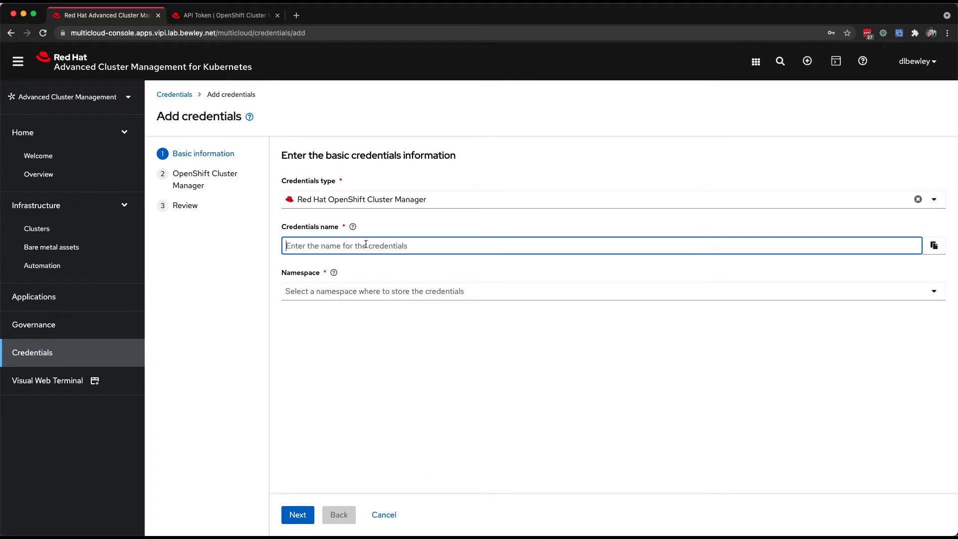
{"action": "type", "text": "redhat"}
{"action": "key", "text": "Tab"}
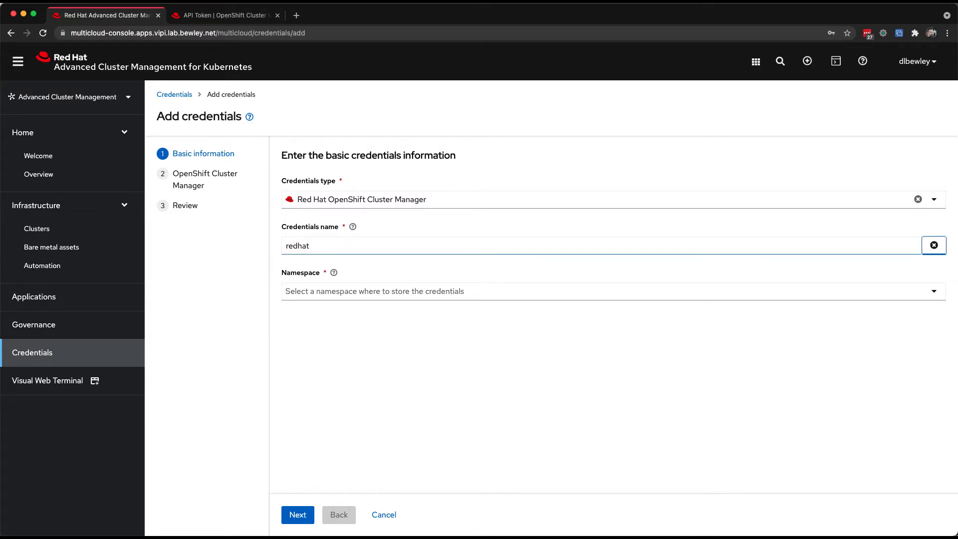
{"action": "left_click", "coordinate": [351, 291]}
{"action": "type", "text": "open-"}
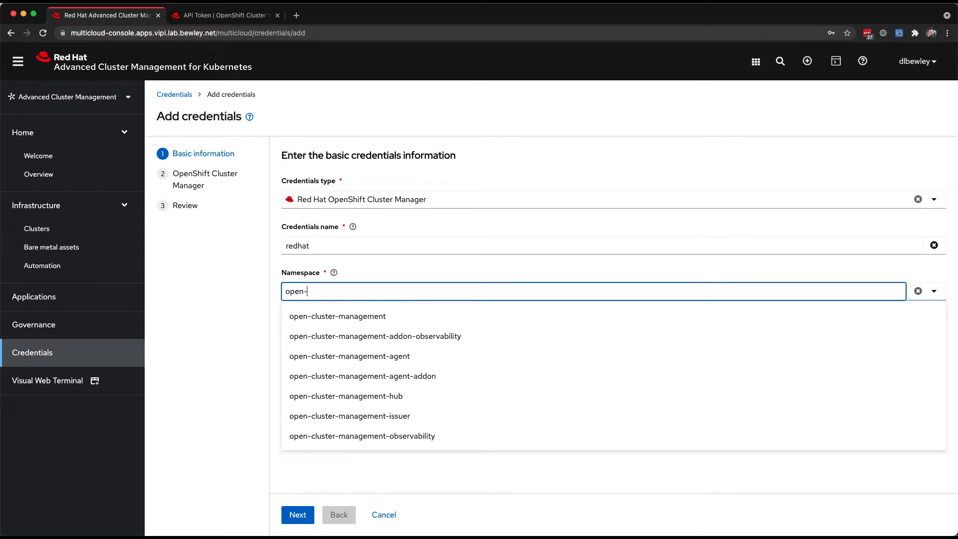
{"action": "left_click", "coordinate": [329, 316]}
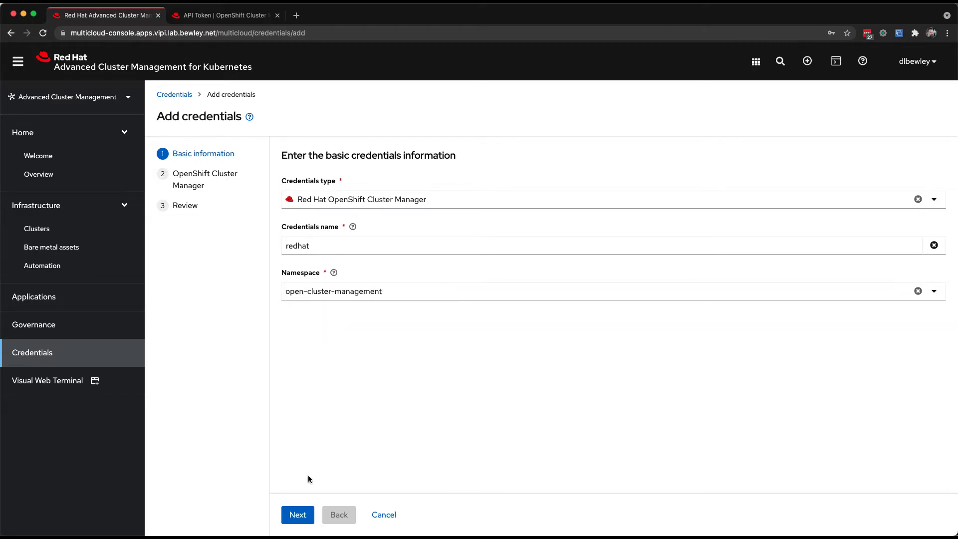
{"action": "left_click", "coordinate": [290, 521]}
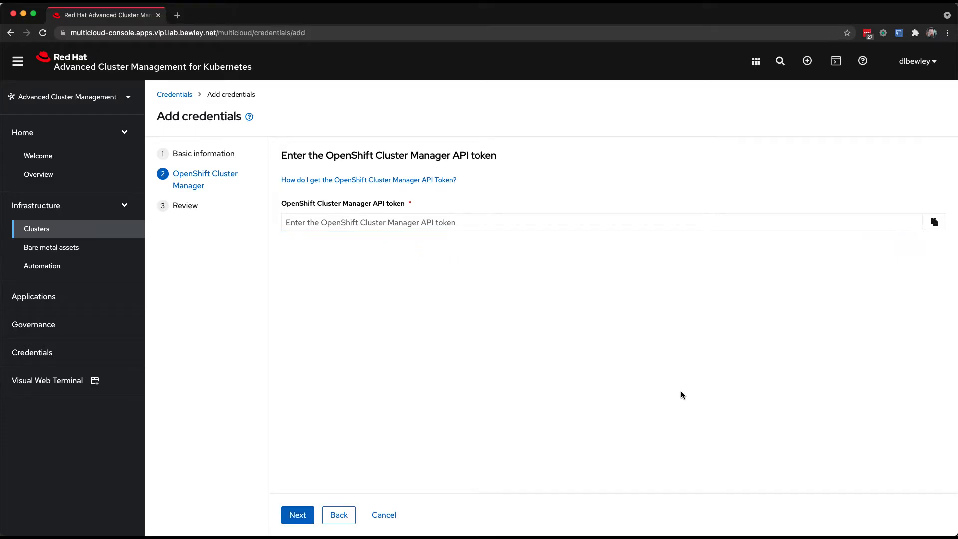
Step: Open console.redhat.com/openshift/token in a new browser tab, load the OpenShift Cluster Manager API token, and copy it
{"action": "key", "text": "super+t"}
{"action": "key", "text": "super+v"}
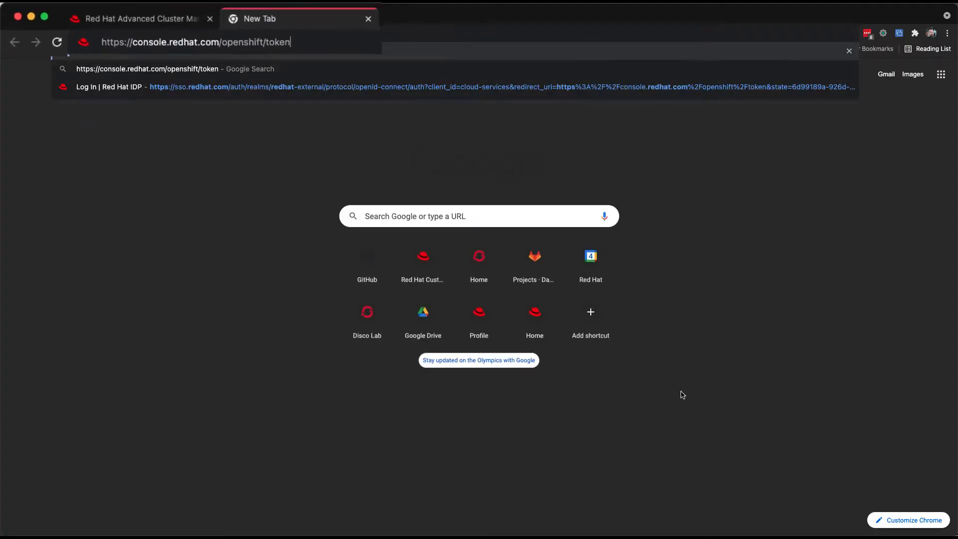
{"action": "key", "text": "Return"}
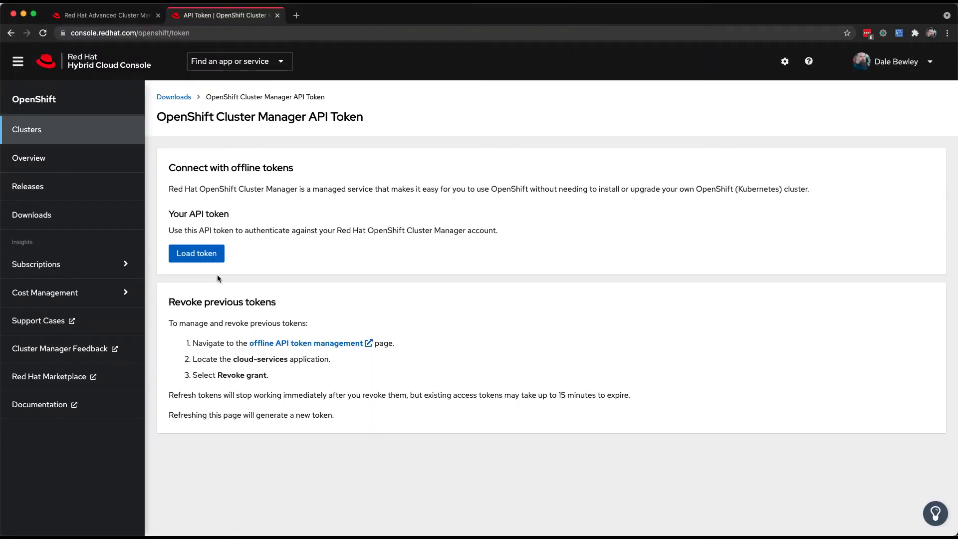
{"action": "left_click", "coordinate": [209, 255]}
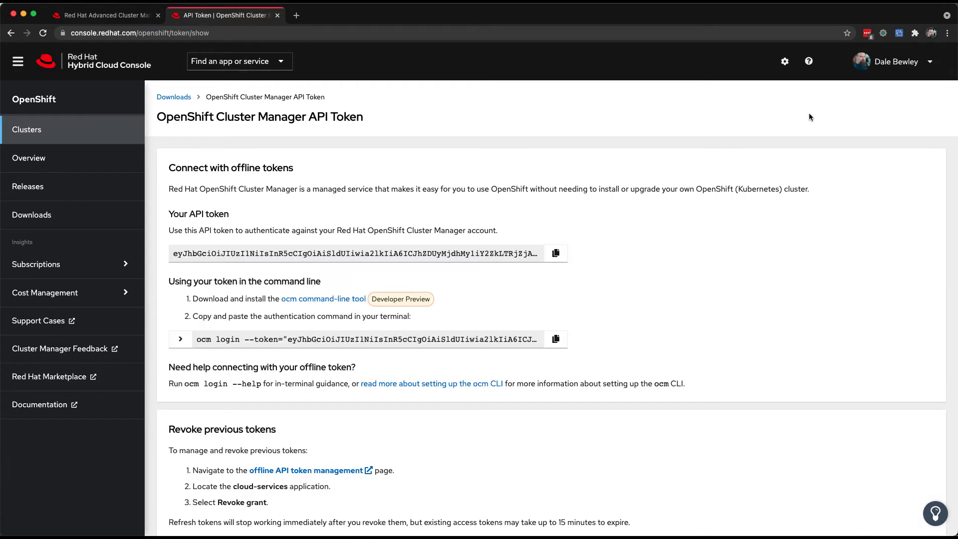
{"action": "left_click", "coordinate": [555, 254]}
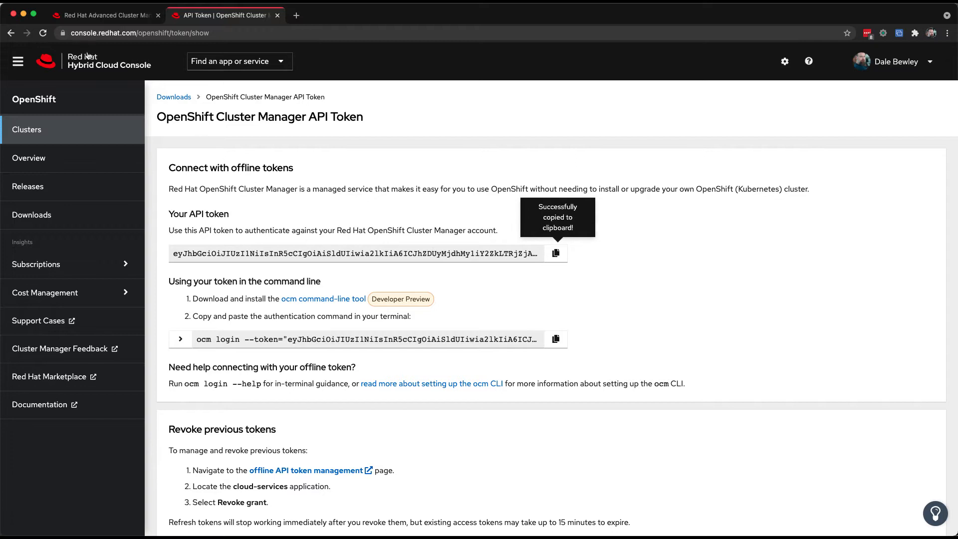
Step: Back in Advanced Cluster Management, paste the OpenShift Cluster Manager API token and add the credential
{"action": "left_click", "coordinate": [95, 15]}
{"action": "left_click", "coordinate": [361, 222]}
{"action": "key", "text": "super+v"}
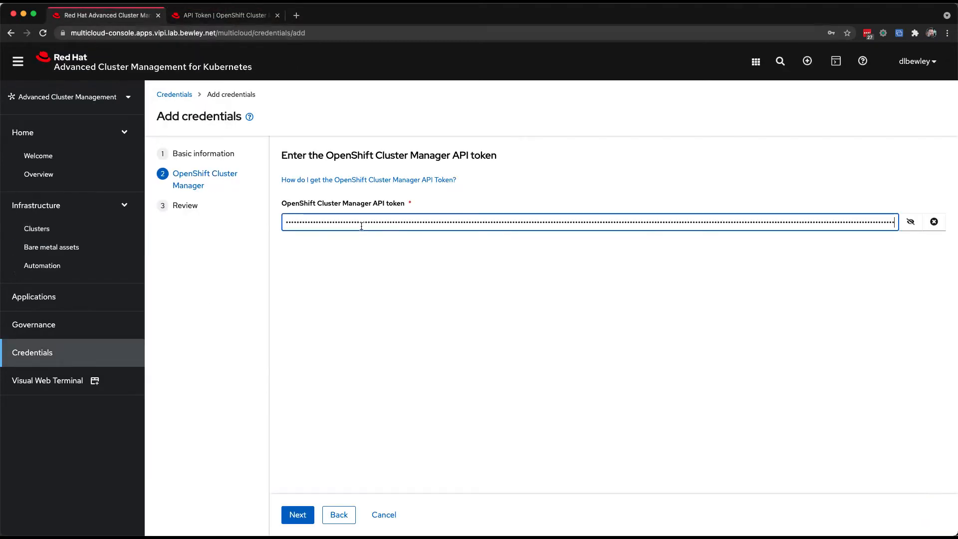
{"action": "left_click", "coordinate": [911, 221]}
{"action": "left_click", "coordinate": [290, 516]}
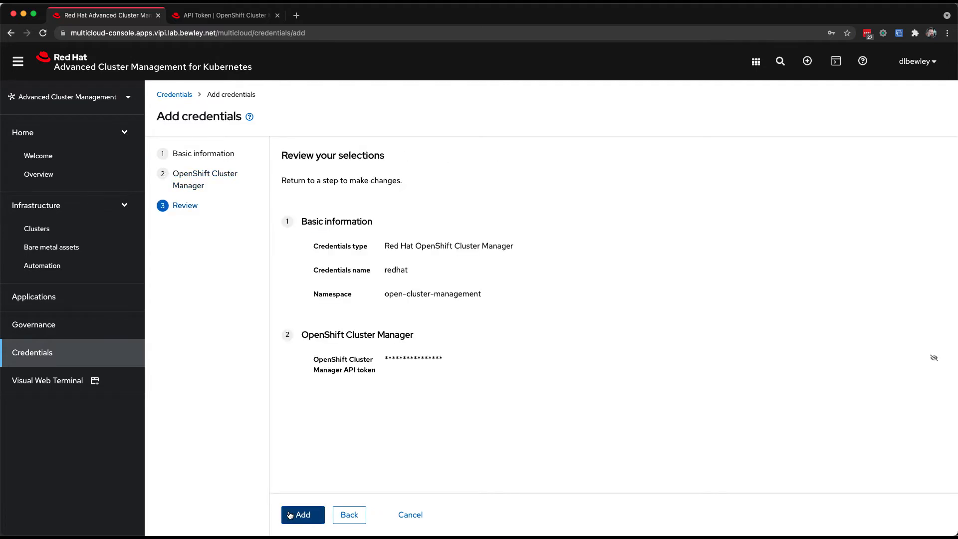
{"action": "left_click", "coordinate": [291, 515]}
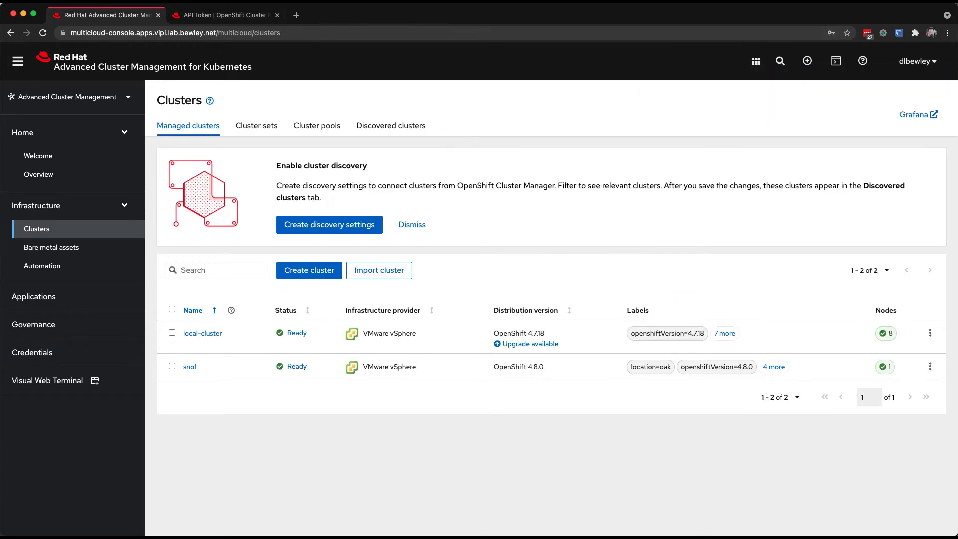
Step: Create a cluster discovery setting with the open-cluster-management/redhat credential, keeping the default filters
{"action": "left_click", "coordinate": [317, 224]}
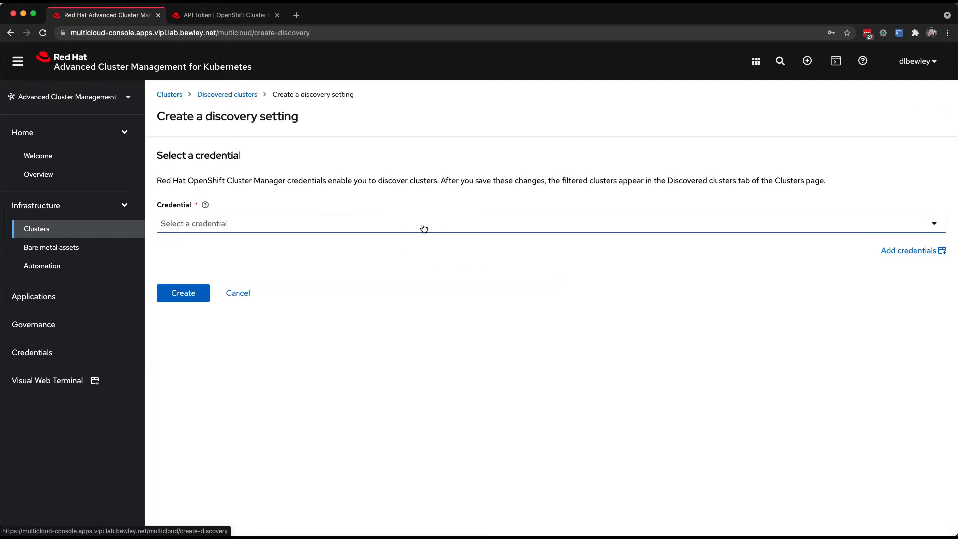
{"action": "left_click", "coordinate": [437, 227]}
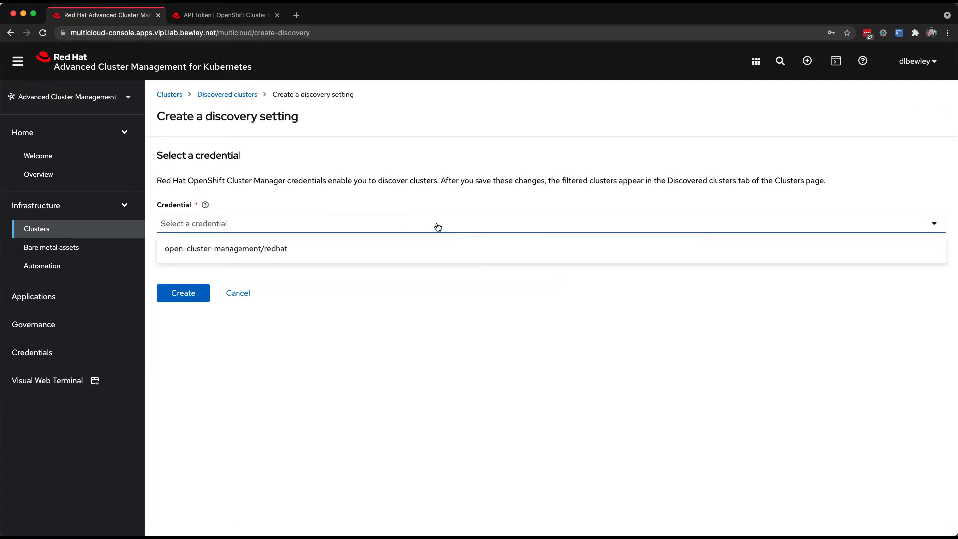
{"action": "left_click", "coordinate": [289, 248]}
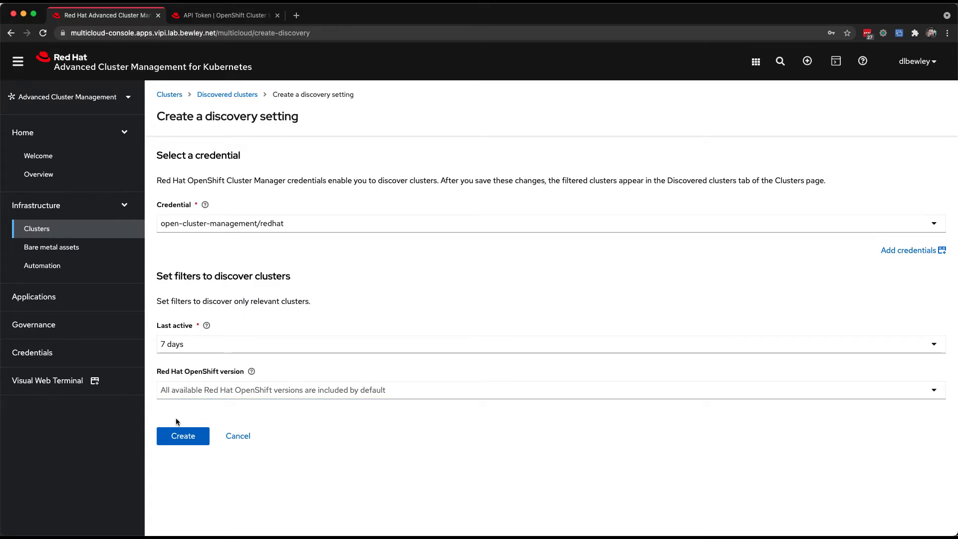
{"action": "left_click", "coordinate": [174, 438]}
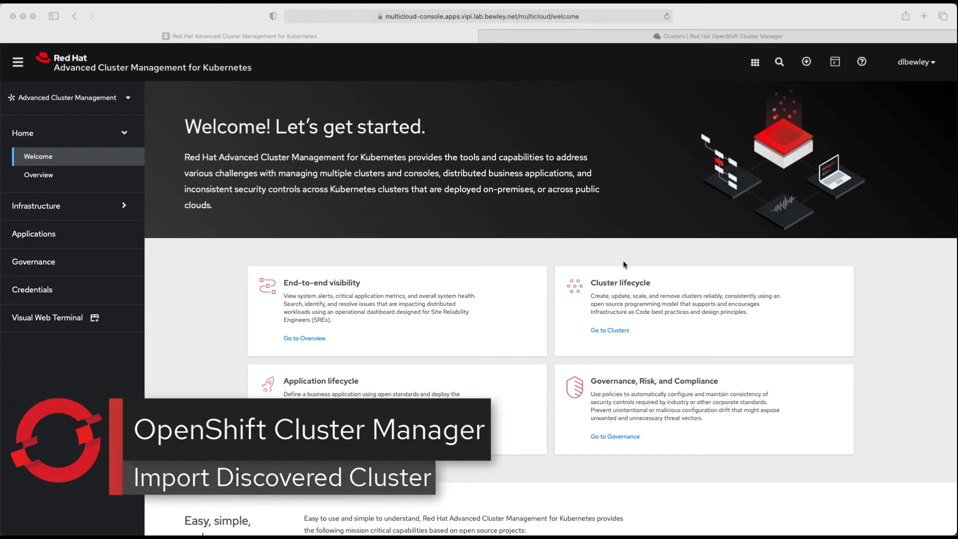
Step: View the managed clusters in Advanced Cluster Management, and check the cluster list and cluster type filter options in OpenShift Cluster Manager
{"action": "left_click", "coordinate": [609, 335]}
{"action": "left_click", "coordinate": [610, 334]}
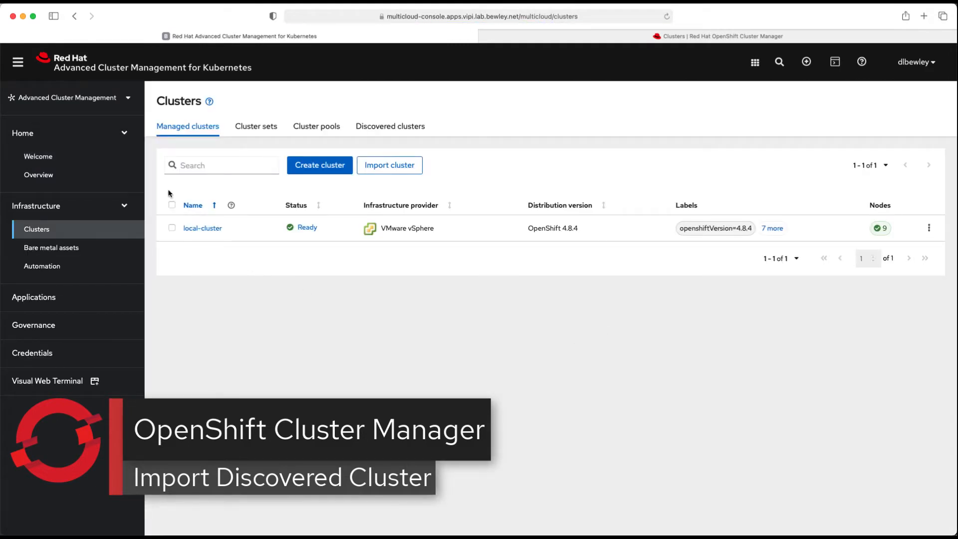
{"action": "left_click", "coordinate": [657, 40]}
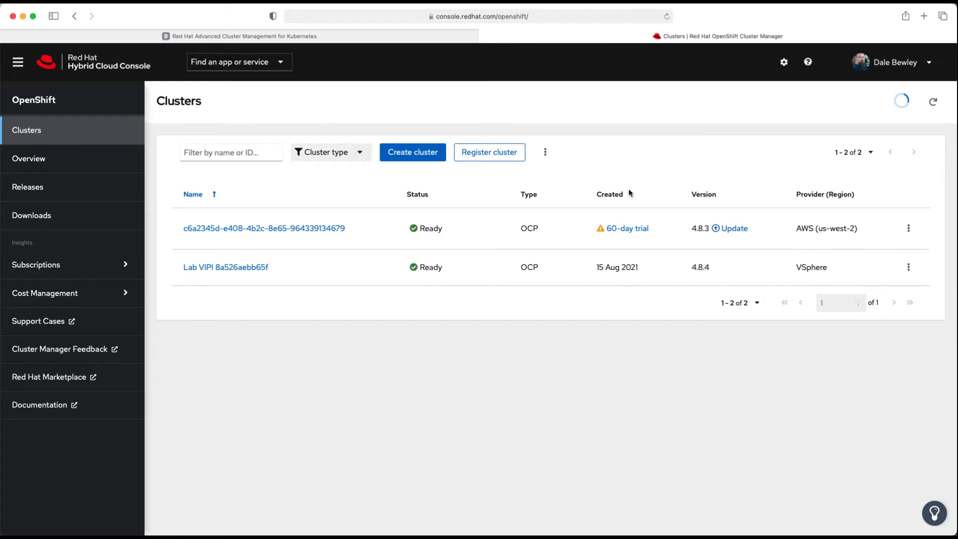
{"action": "left_click", "coordinate": [345, 159]}
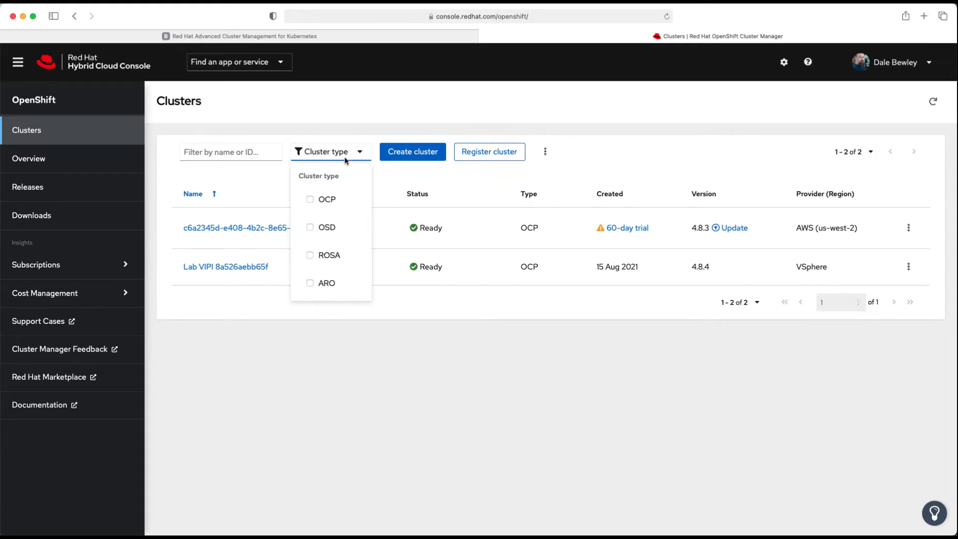
{"action": "left_click", "coordinate": [345, 158]}
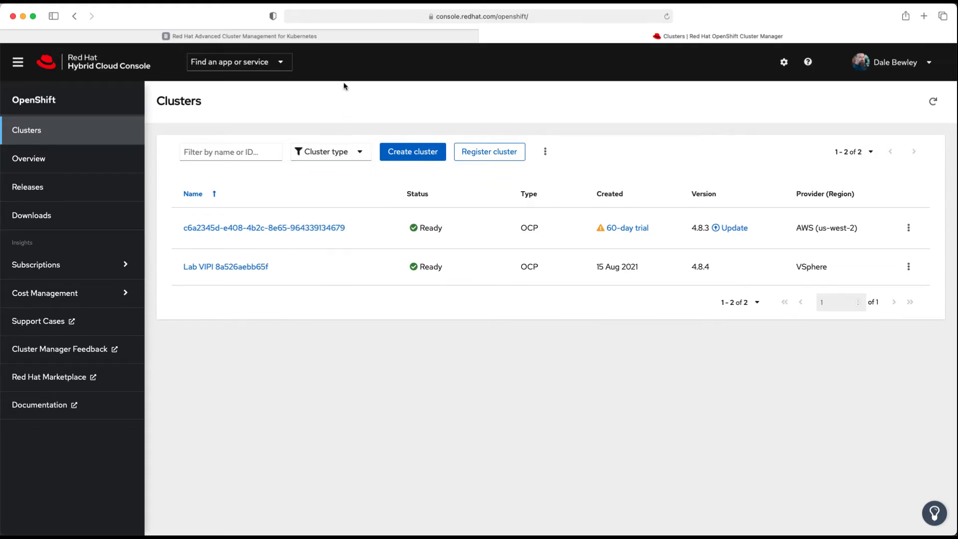
Step: Back in Advanced Cluster Management, start importing the discovered cluster sno-aws-tofu-org
{"action": "left_click", "coordinate": [340, 40]}
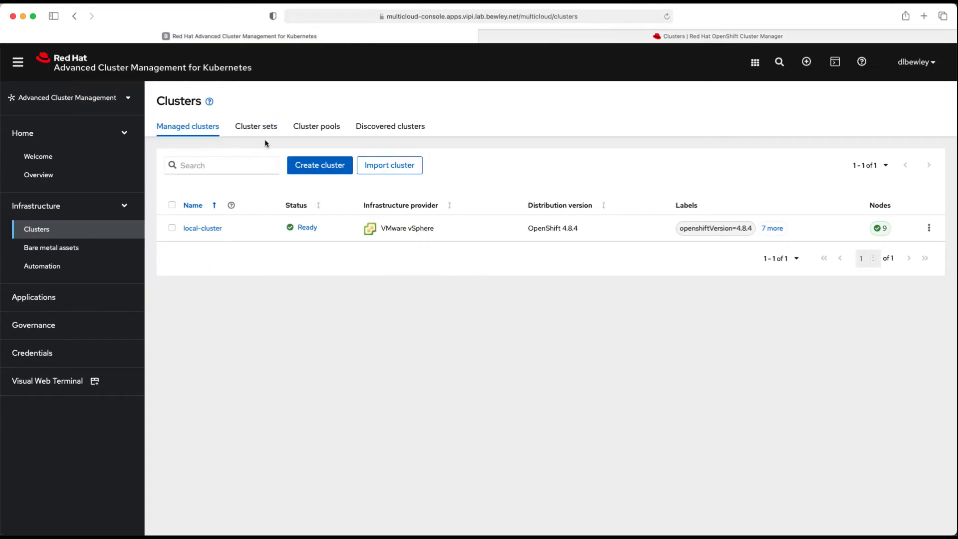
{"action": "left_click", "coordinate": [384, 128]}
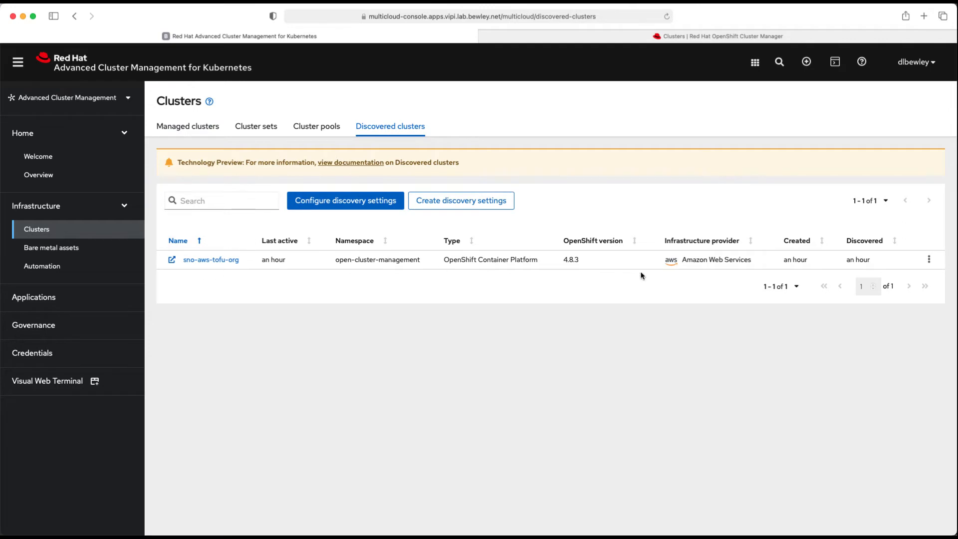
{"action": "left_click", "coordinate": [929, 260]}
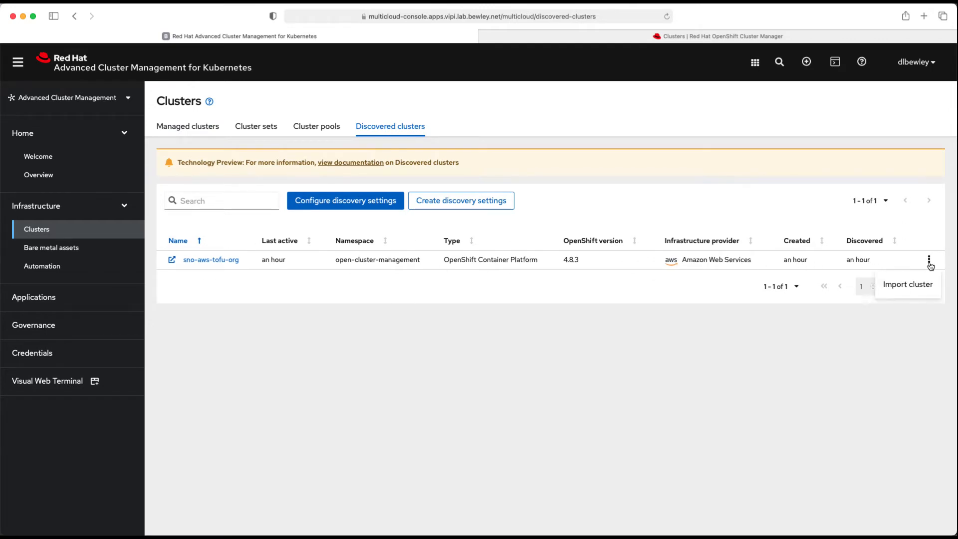
{"action": "left_click", "coordinate": [921, 287]}
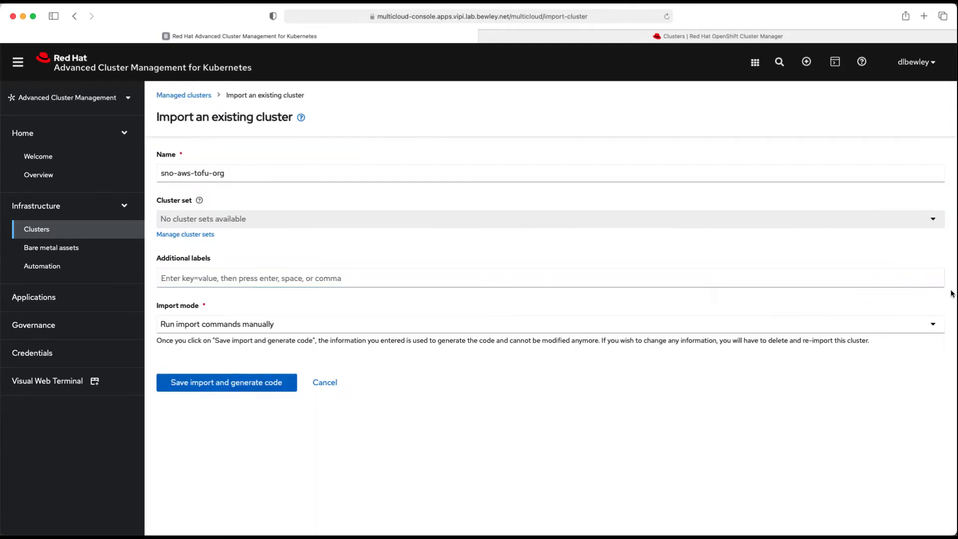
Step: Set the import mode to Kubeconfig, paste the cluster's kubeconfig content, and import the cluster
{"action": "left_click", "coordinate": [913, 325]}
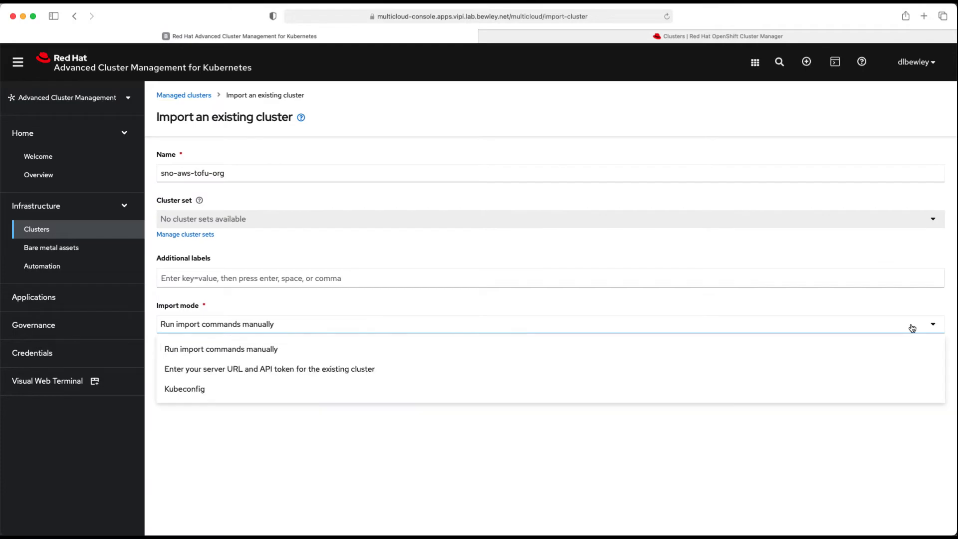
{"action": "left_click", "coordinate": [228, 392]}
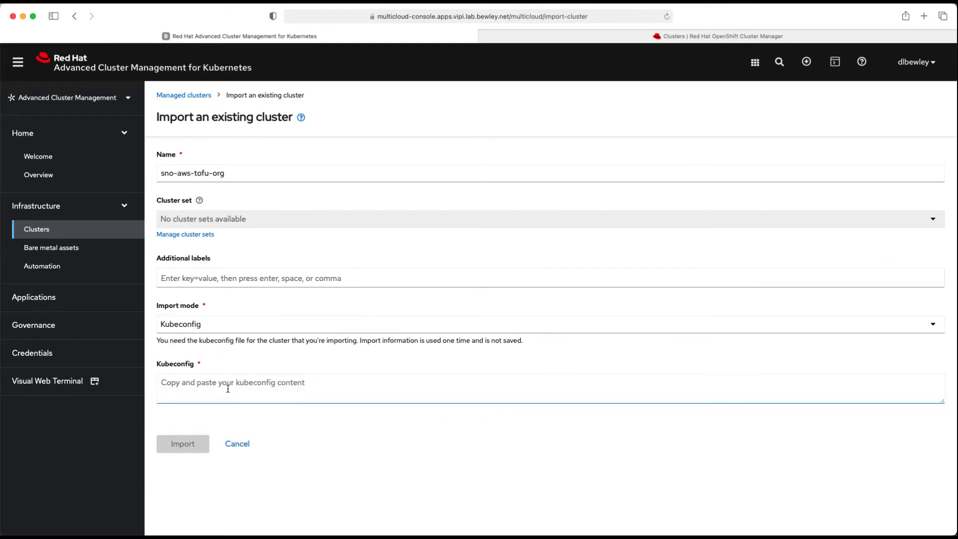
{"action": "left_click", "coordinate": [228, 389]}
{"action": "key", "text": "super+v"}
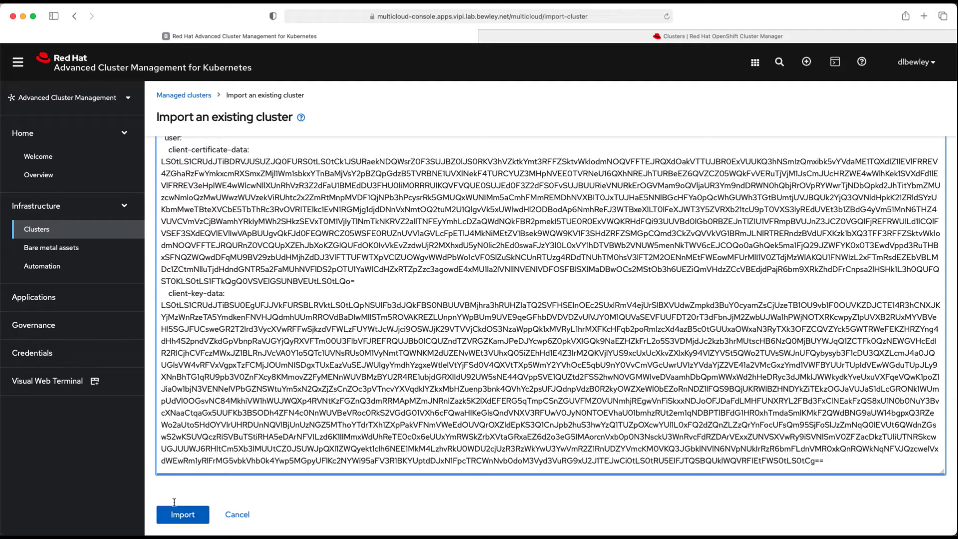
{"action": "scroll", "coordinate": [174, 512], "scroll_direction": "up", "scroll_amount": 4}
{"action": "scroll", "coordinate": [156, 463], "scroll_direction": "down", "scroll_amount": 4}
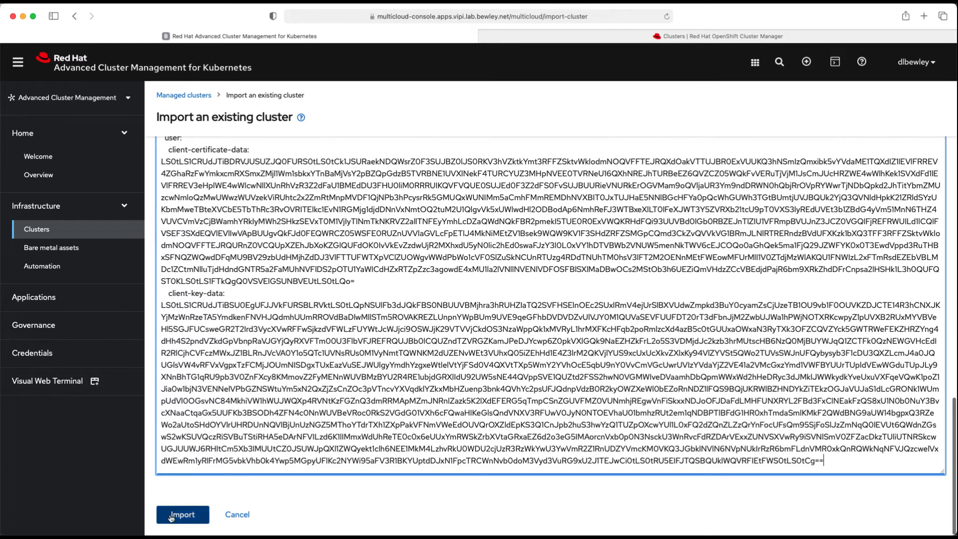
{"action": "left_click", "coordinate": [171, 517]}
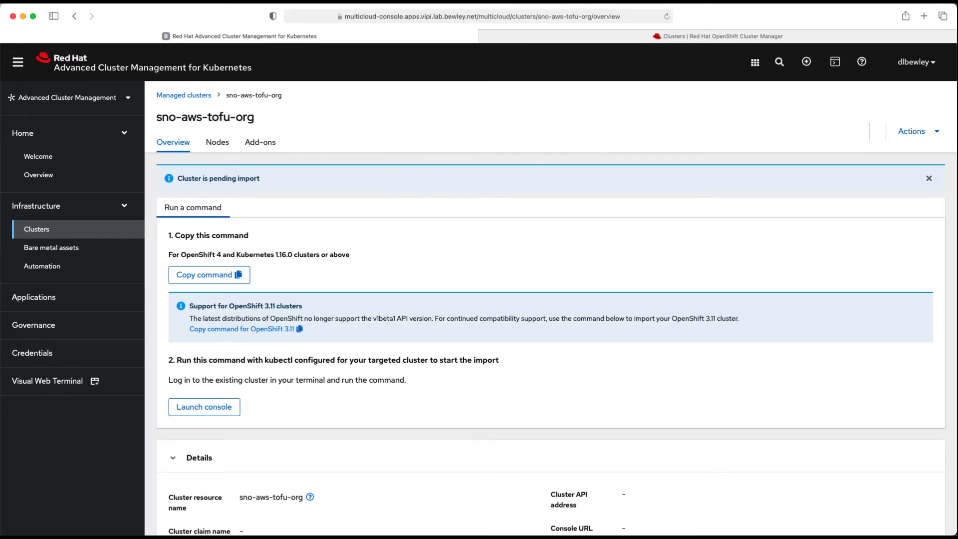
{"action": "scroll", "coordinate": [944, 416], "scroll_direction": "down", "scroll_amount": 4}
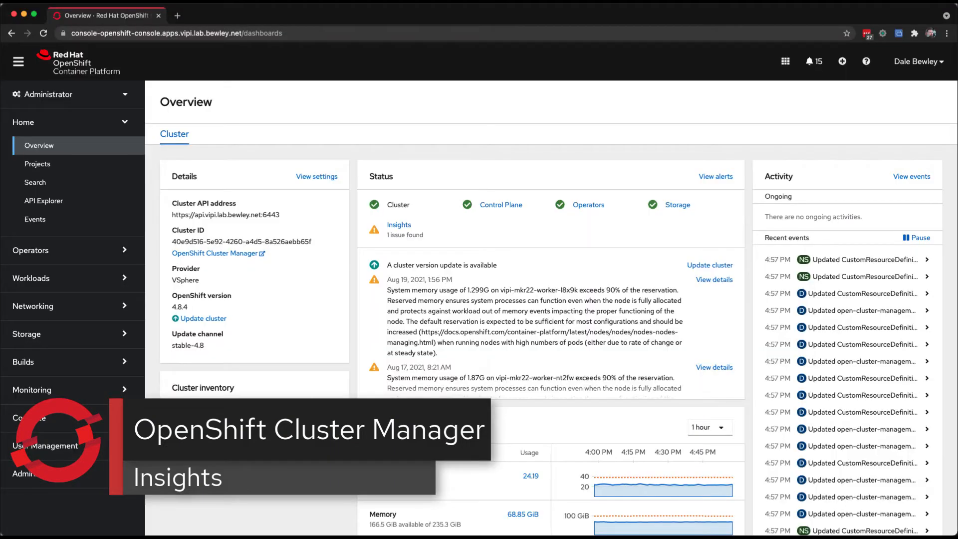
Step: From the OpenShift console overview, open the cluster's Insights Advisor results, filter them by moderate risk, and examine how to remediate the Prometheus metrics issue
{"action": "left_click", "coordinate": [400, 225]}
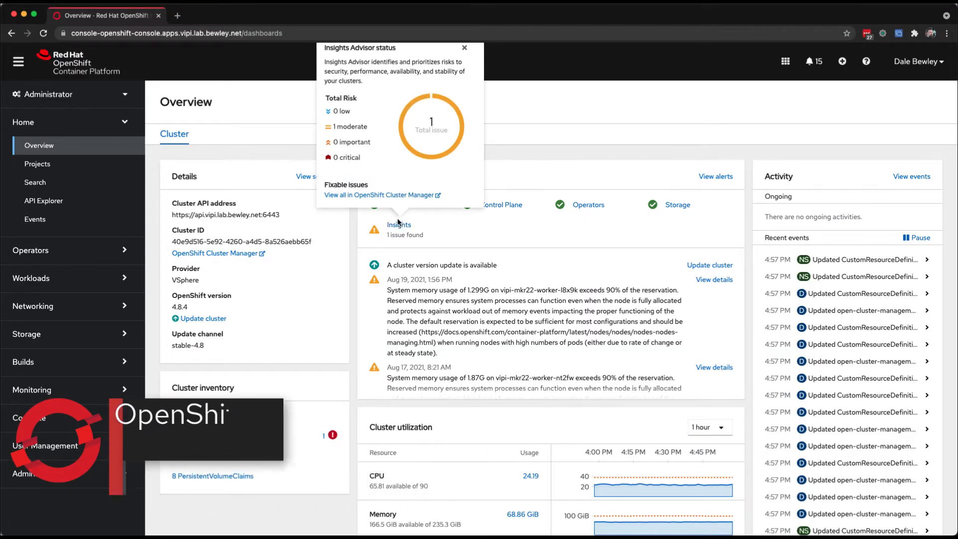
{"action": "left_click", "coordinate": [384, 195]}
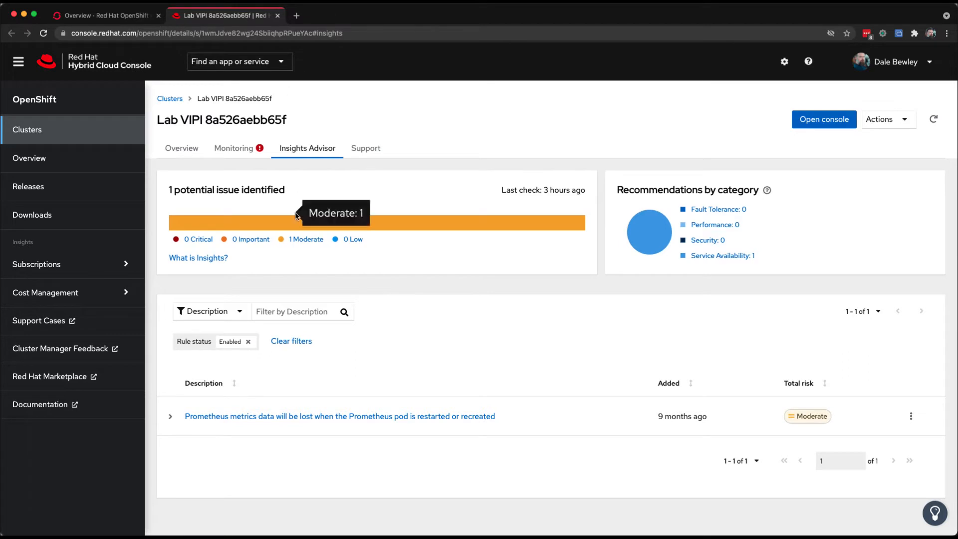
{"action": "left_click", "coordinate": [296, 244]}
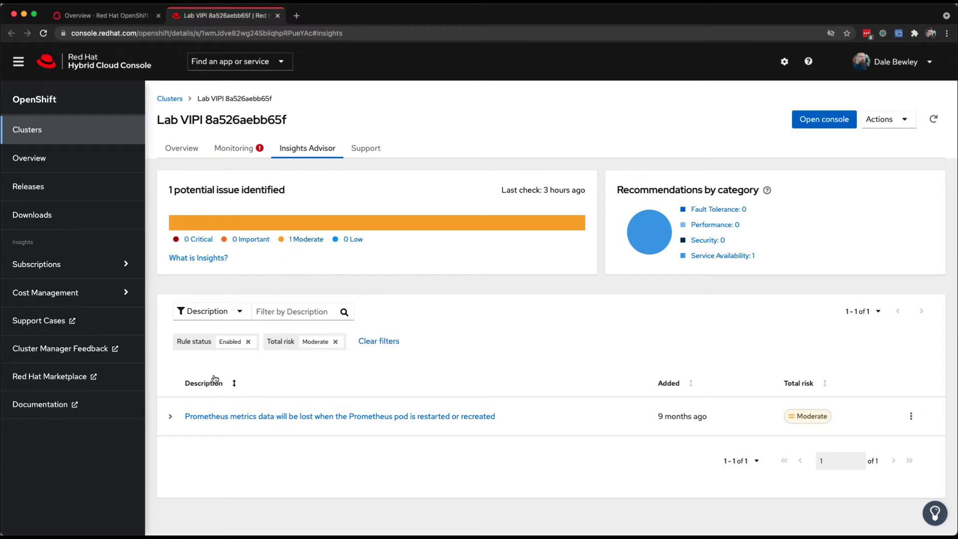
{"action": "left_click", "coordinate": [192, 417]}
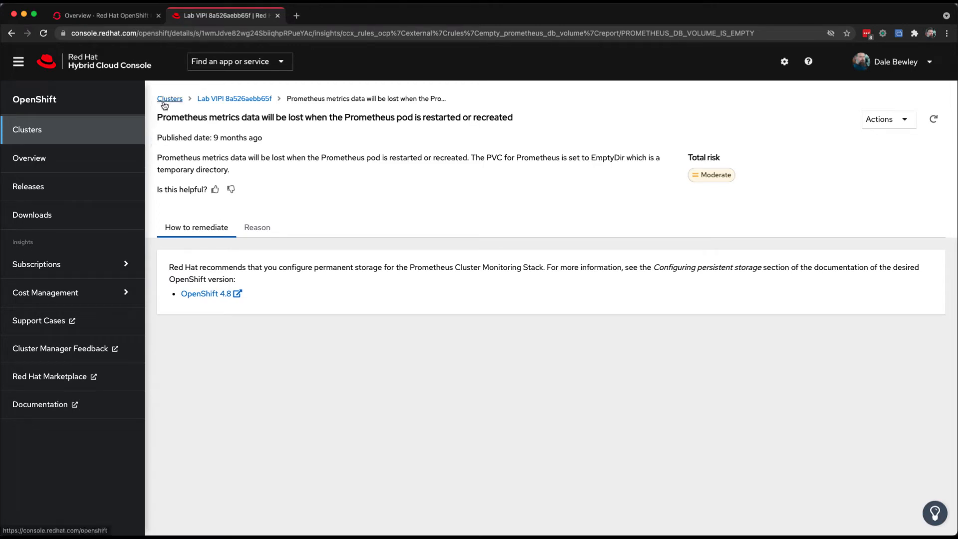
{"action": "left_click", "coordinate": [209, 102]}
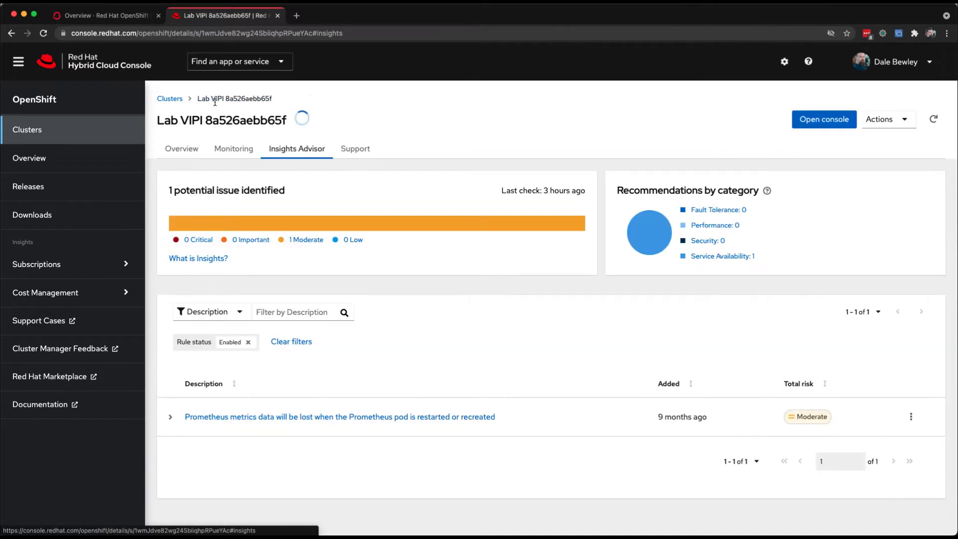
{"action": "left_click", "coordinate": [180, 156]}
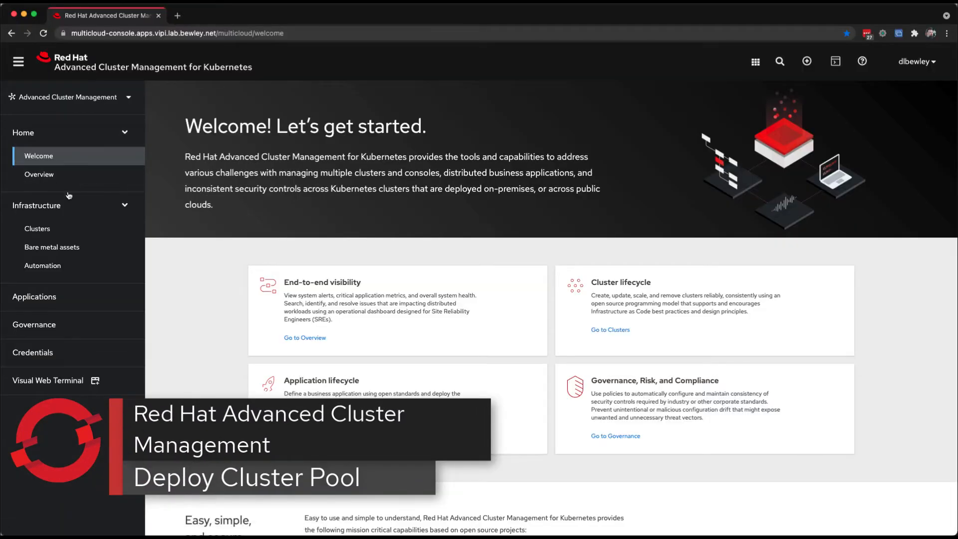
Step: In Advanced Cluster Management, review the managed clusters, cluster sets and cluster pools, and expand the az-edge pool to examine its clusters
{"action": "left_click", "coordinate": [39, 229]}
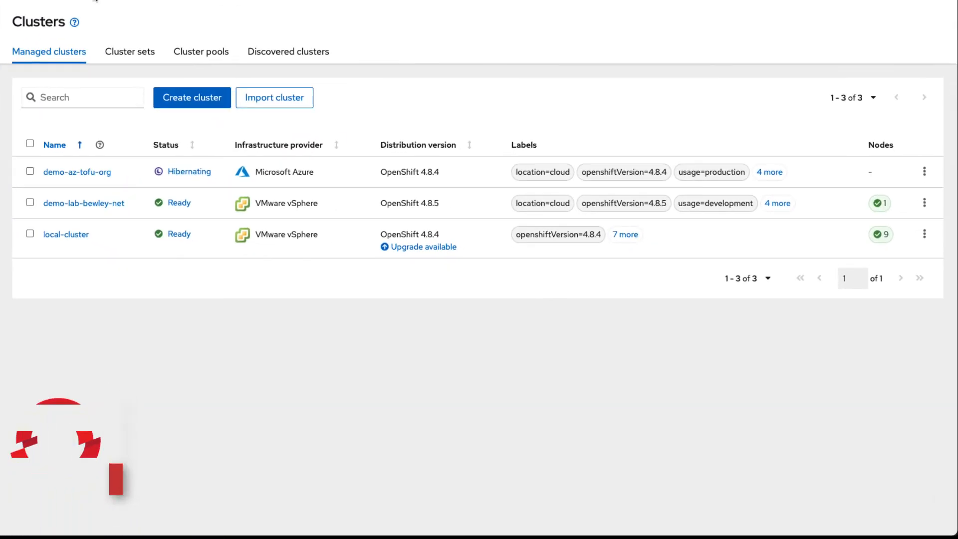
{"action": "left_click", "coordinate": [148, 52]}
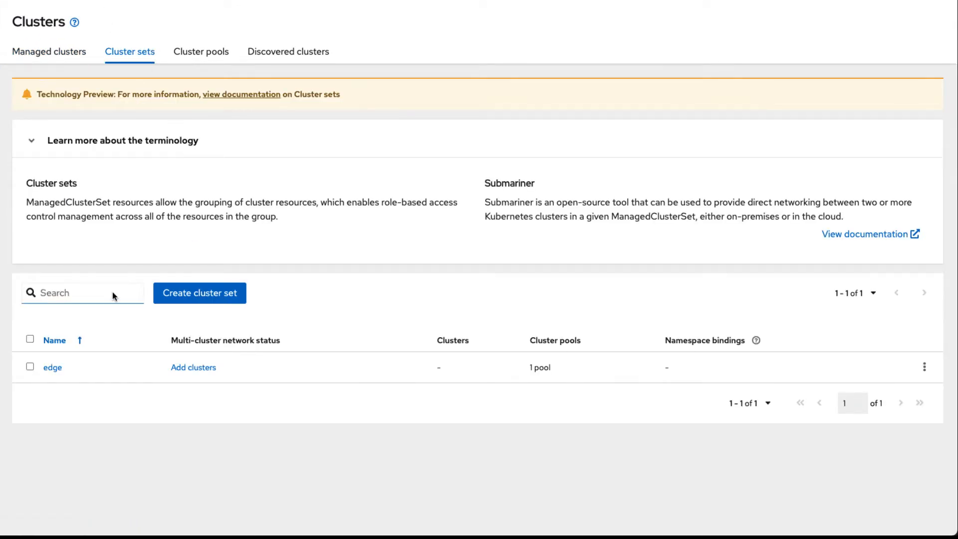
{"action": "left_click", "coordinate": [200, 54]}
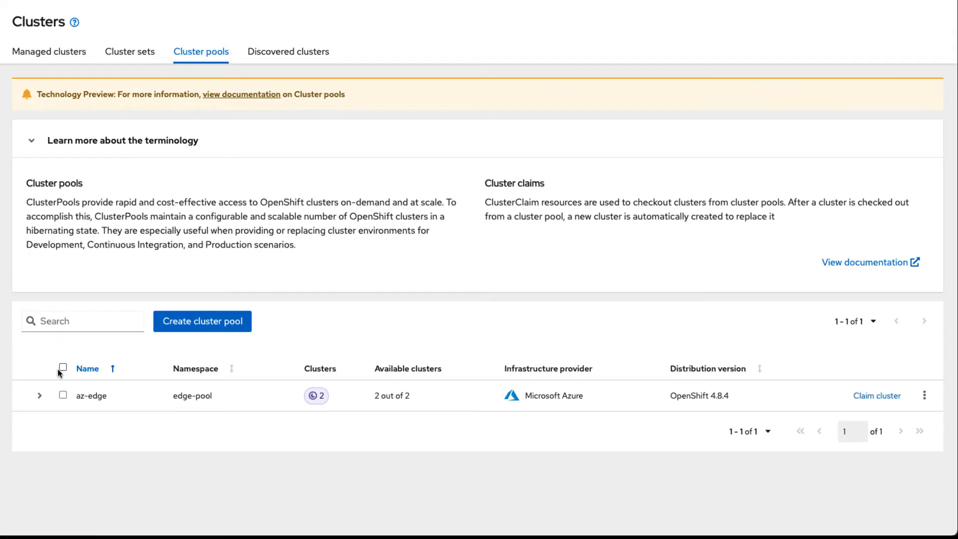
{"action": "left_click", "coordinate": [42, 396]}
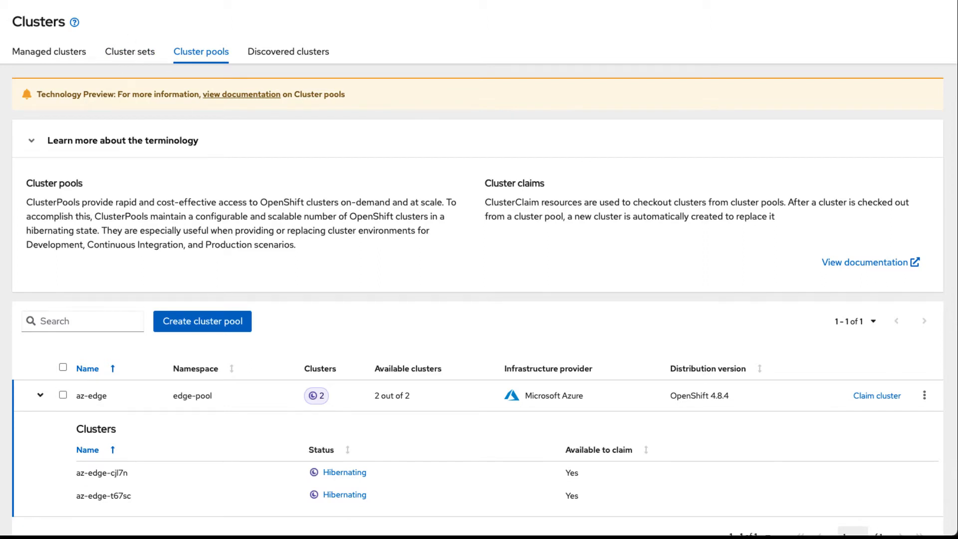
{"action": "scroll", "coordinate": [383, 70], "scroll_direction": "down", "scroll_amount": 1}
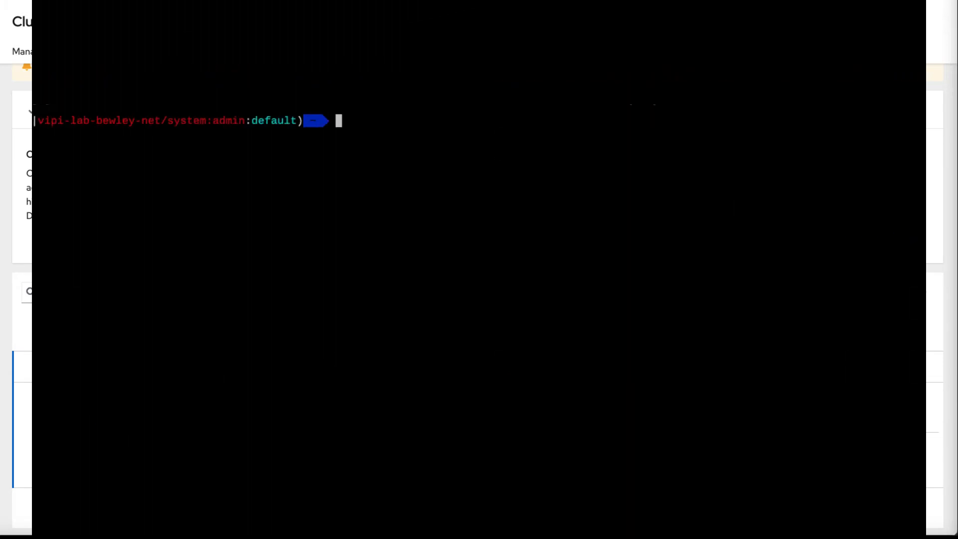
Step: In the terminal, list the cluster pools in the edge-pool namespace and the namespaces matching edge, and clear the screen
{"action": "type", "text": "oc get clusterpools -n edge-pool"}
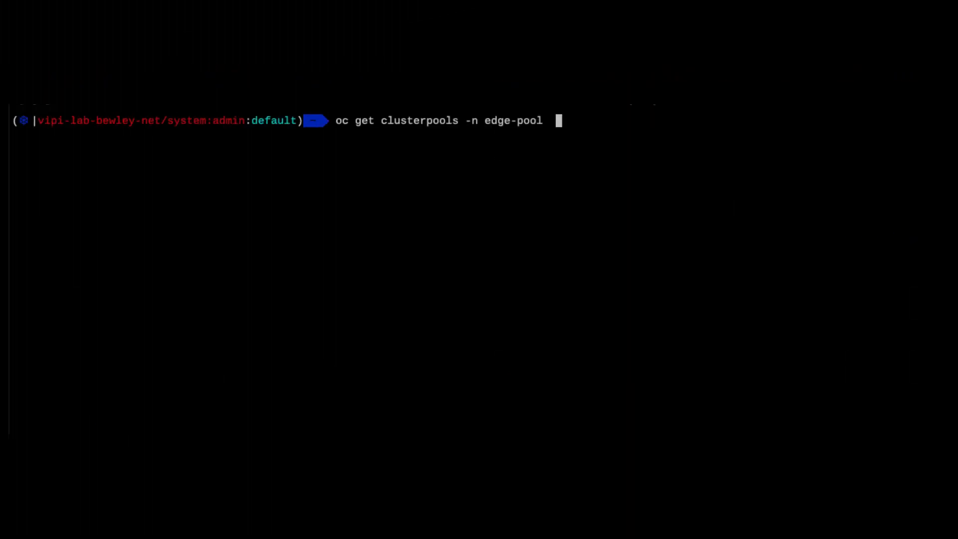
{"action": "key", "text": "Return"}
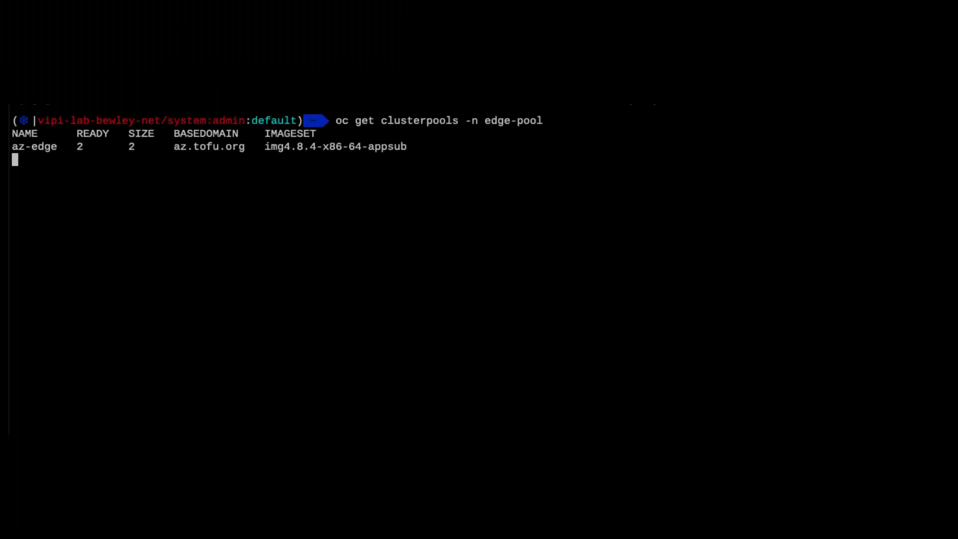
{"action": "key", "text": "Return"}
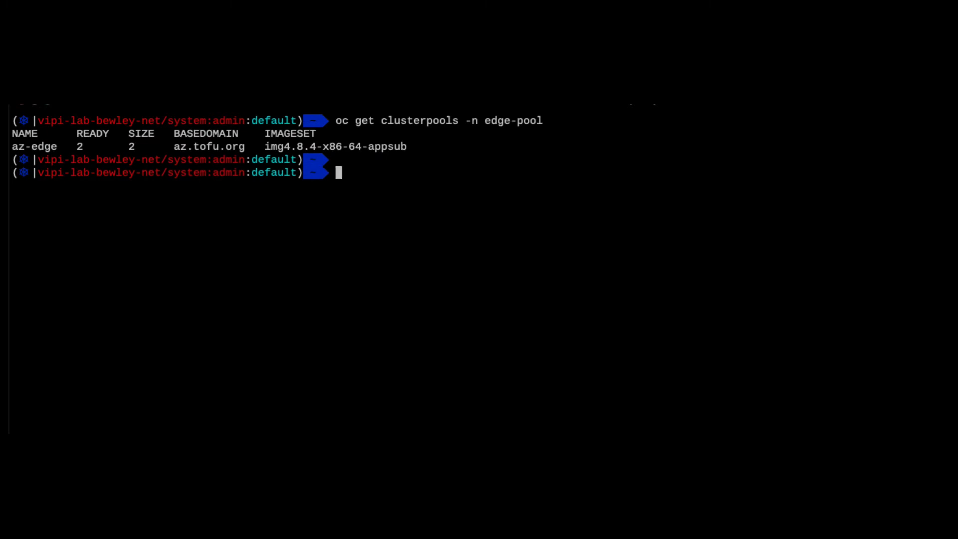
{"action": "type", "text": "oc get namespaces | grep edge"}
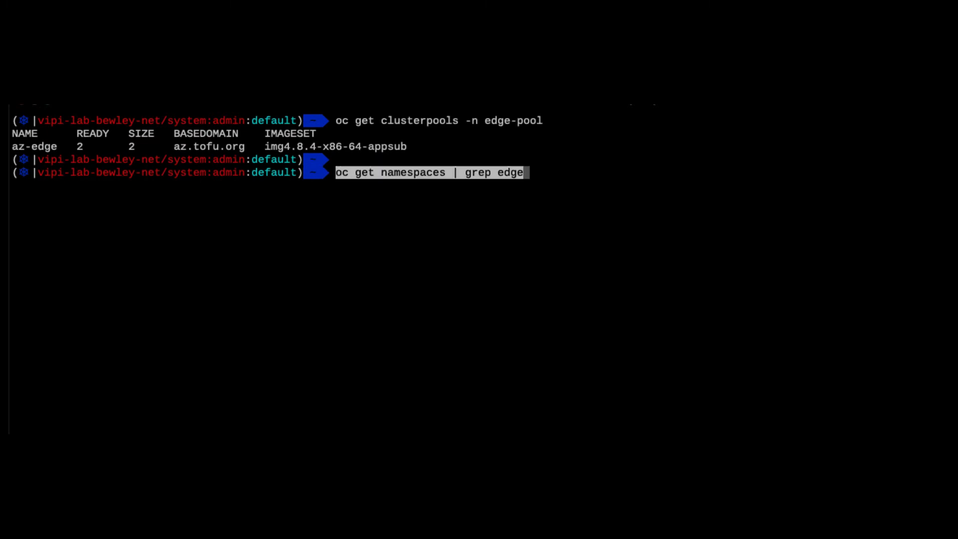
{"action": "key", "text": "Return"}
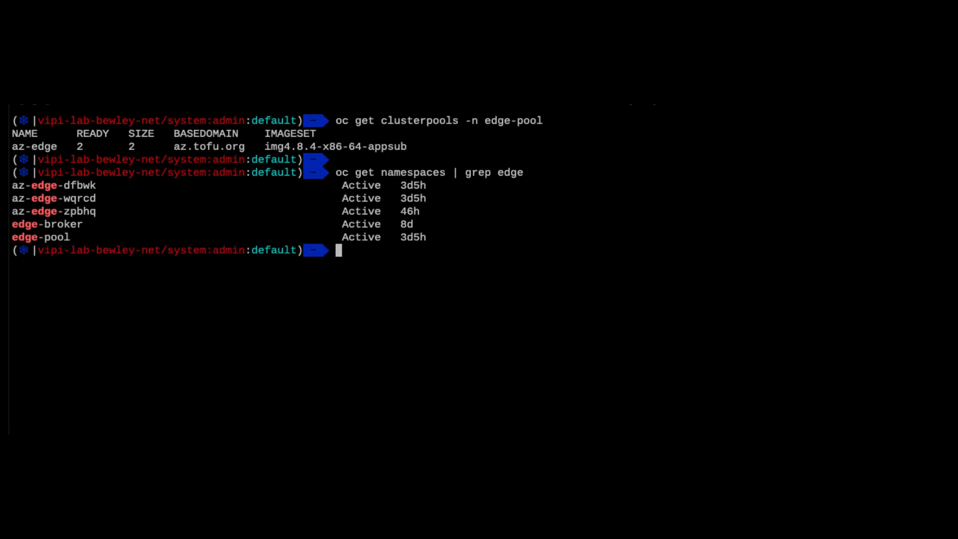
{"action": "type", "text": "clear"}
{"action": "key", "text": "Return"}
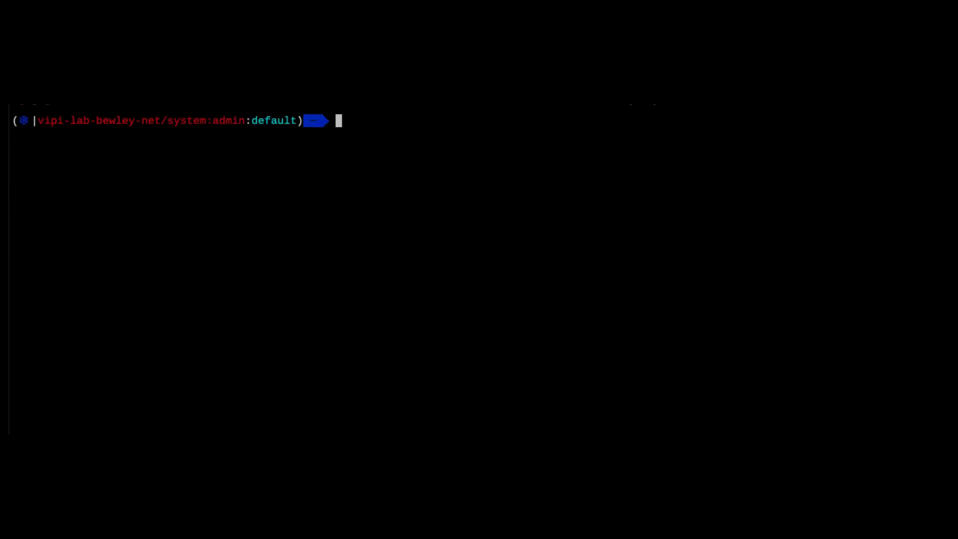
Step: Build the kustomization in $DEMO_DIR/clusterpools/aws-edge and list only the kind and name of each resource with grep -E '^kind:|^ name:'
{"action": "type", "text": "kustomize build $DEMO_DIR/clusterpools/aws-edge |grep -E '^kind:|^  name:'"}
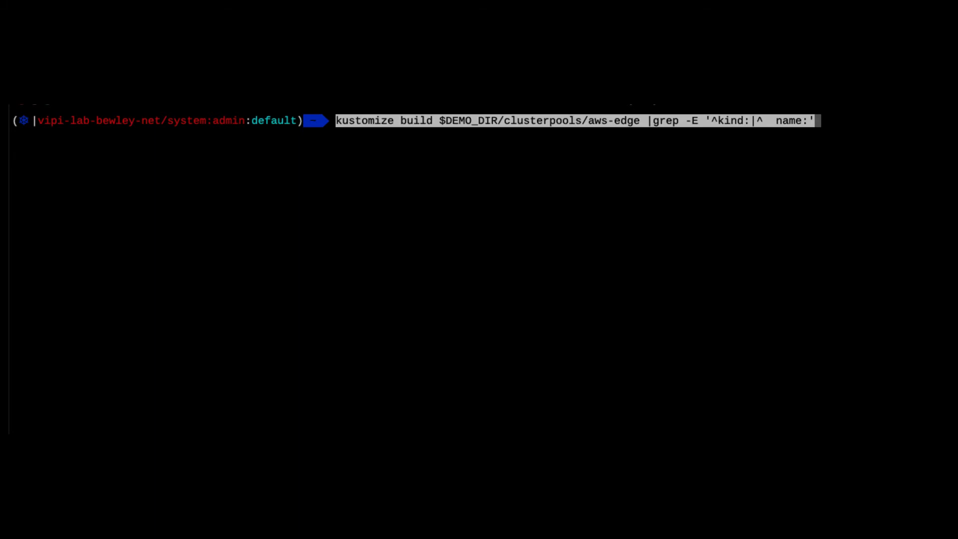
{"action": "key", "text": "Return"}
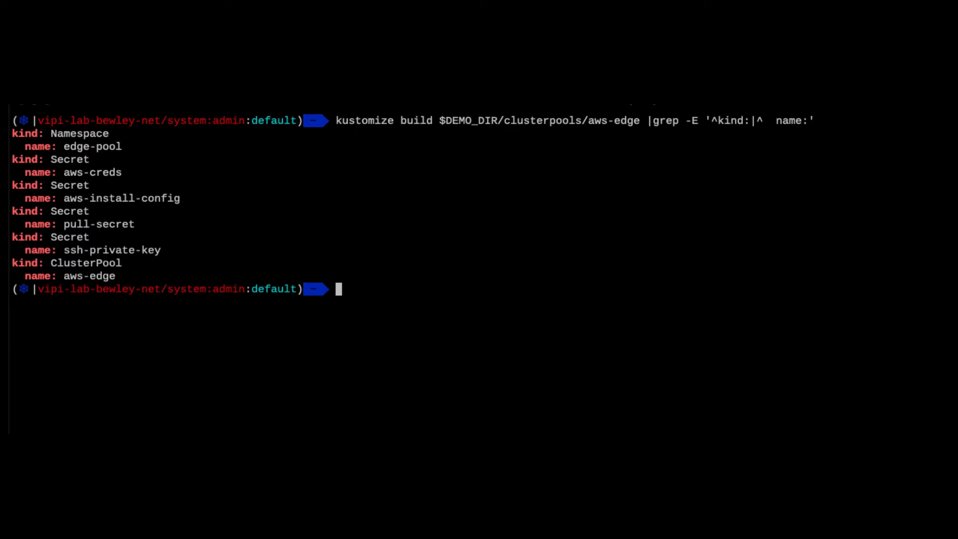
{"action": "key", "text": "Return"}
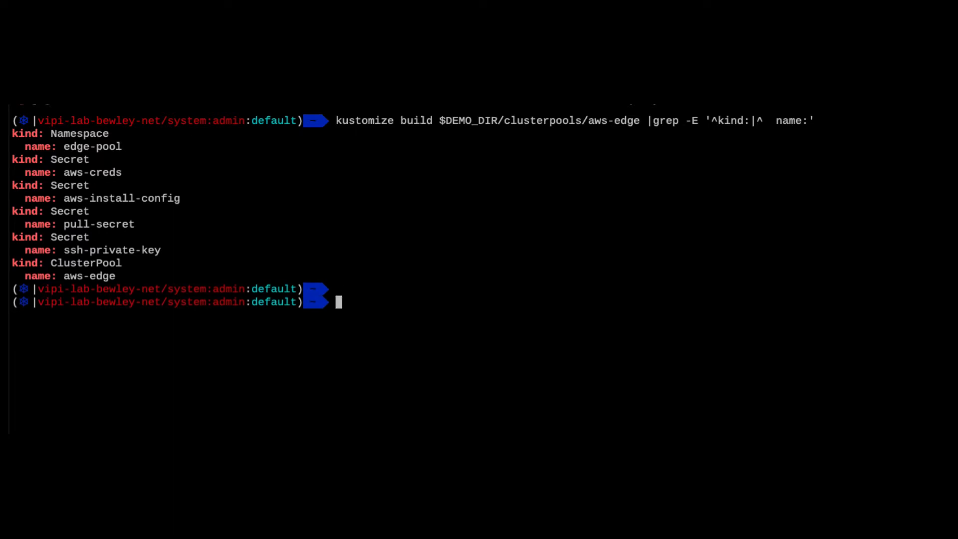
Step: Create the resources from the $DEMO_DIR/clusterpools/aws-edge kustomization by piping its build into oc create -f -, and clear the screen
{"action": "type", "text": "kustomize build $DEMO_DIR/clusterpools/aws-edge | oc create -f -"}
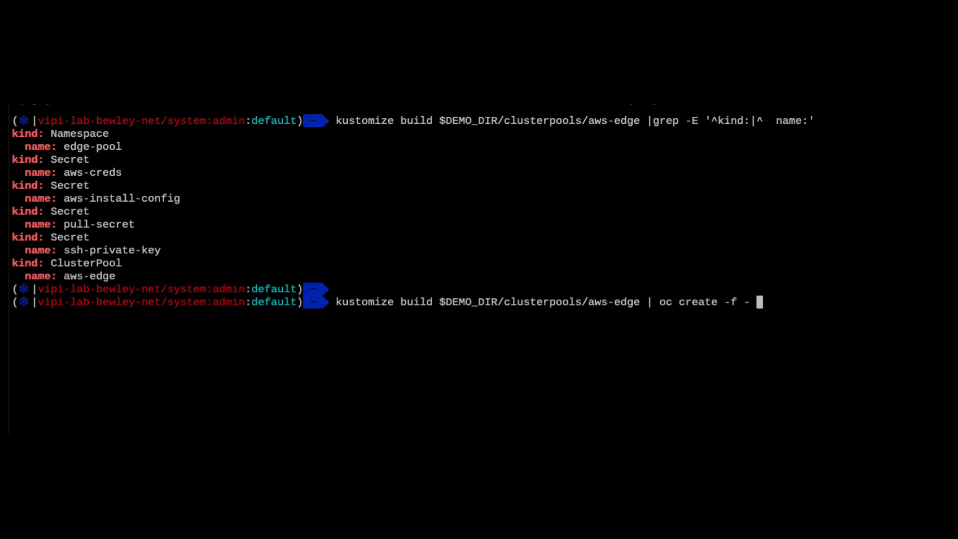
{"action": "key", "text": "Return"}
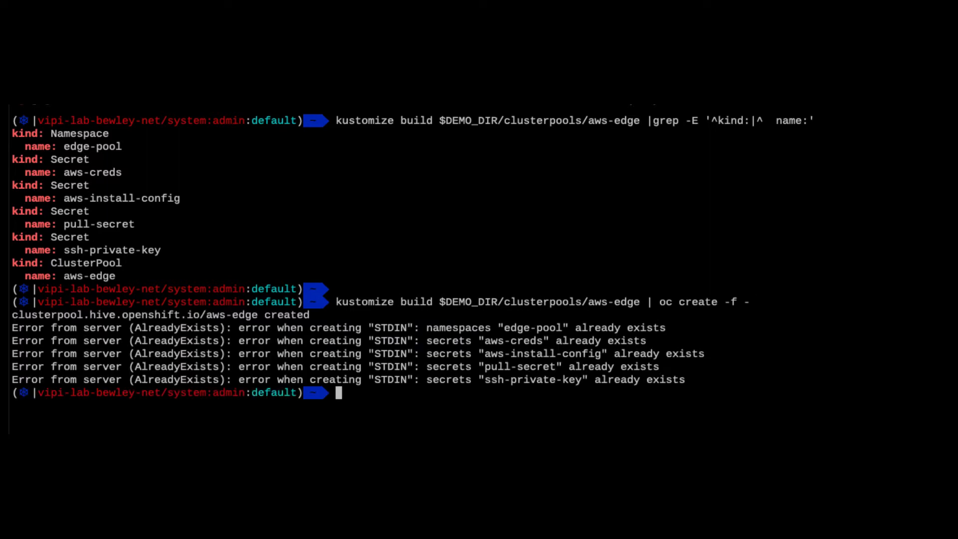
{"action": "type", "text": "clear"}
{"action": "key", "text": "Return"}
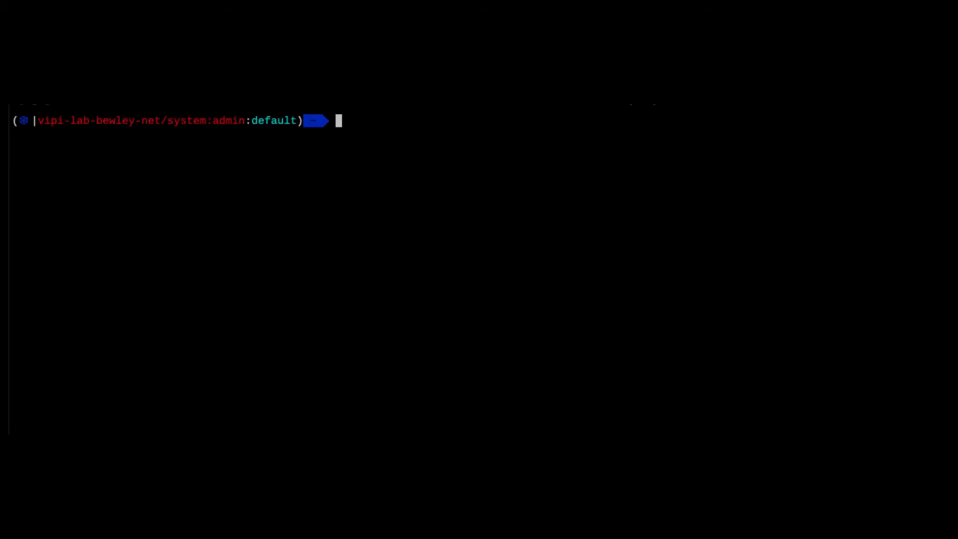
Step: Check the aws-edge cluster pool in the edge-pool namespace and list the namespaces labelled hive.openshift.io/cluster-pool-name=aws-edge
{"action": "type", "text": "oc get clusterpool aws-edge -n edge-pool"}
{"action": "key", "text": "Return"}
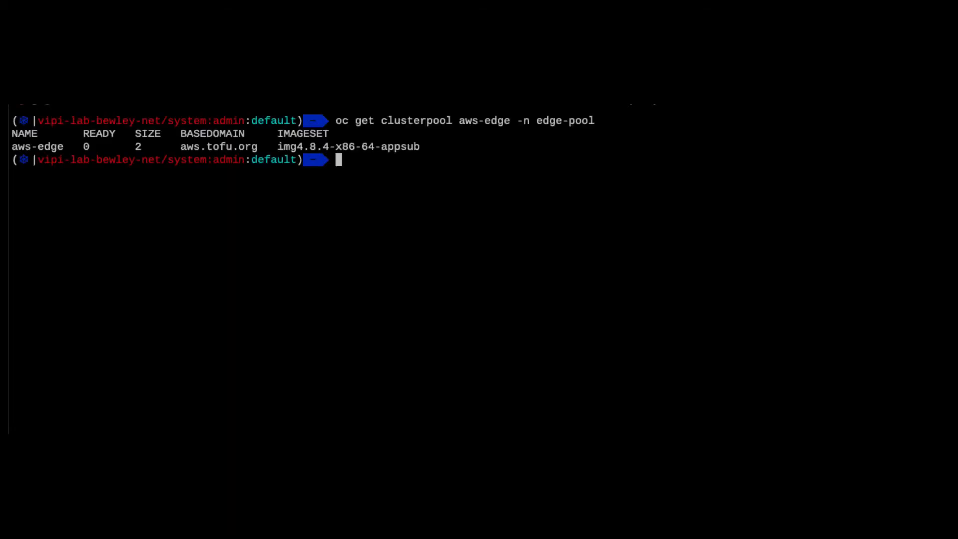
{"action": "type", "text": "oc get namespaces -l hive.openshift.io/cluster-pool-name=aws-edge"}
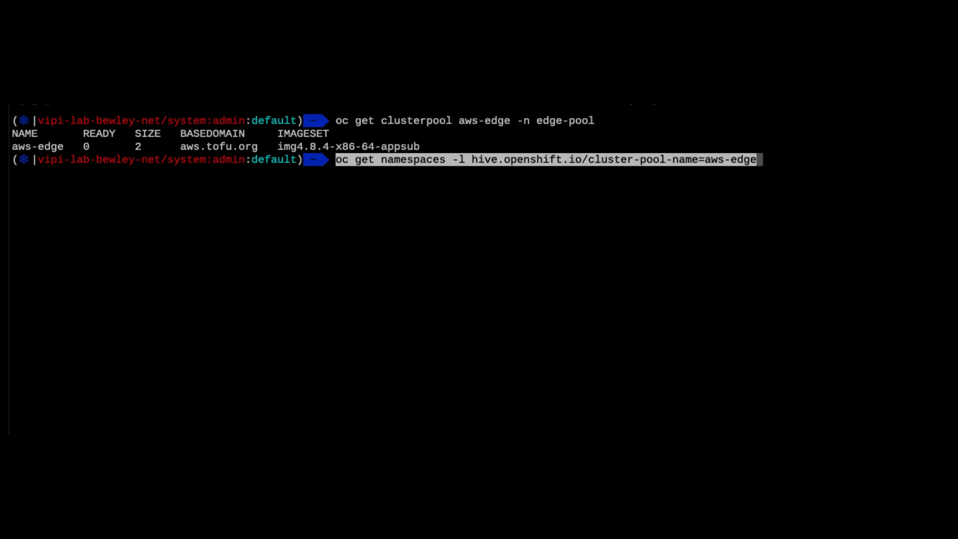
{"action": "key", "text": "Return"}
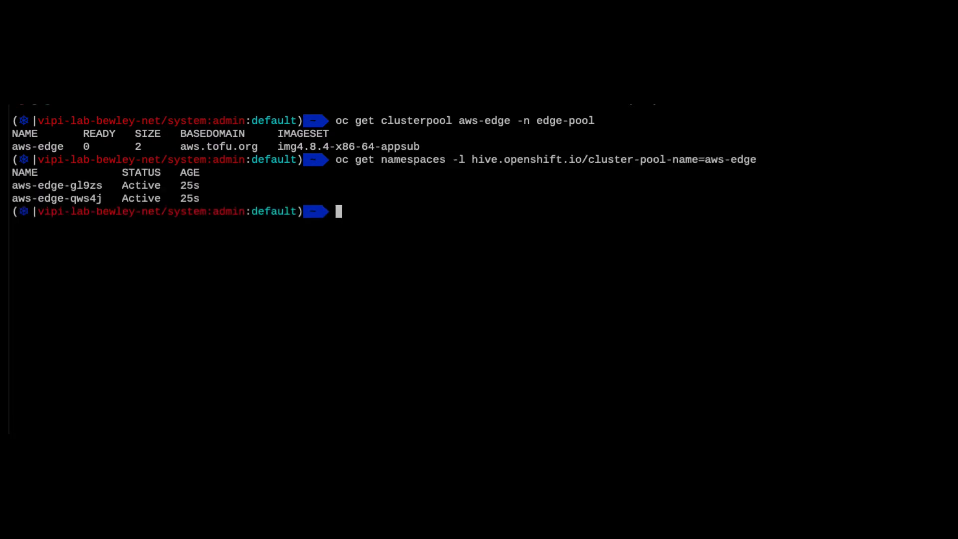
Step: List the cluster deployments across all namespaces with oc get clusterdeployments -A
{"action": "type", "text": "oc get clusterdeployments -"}
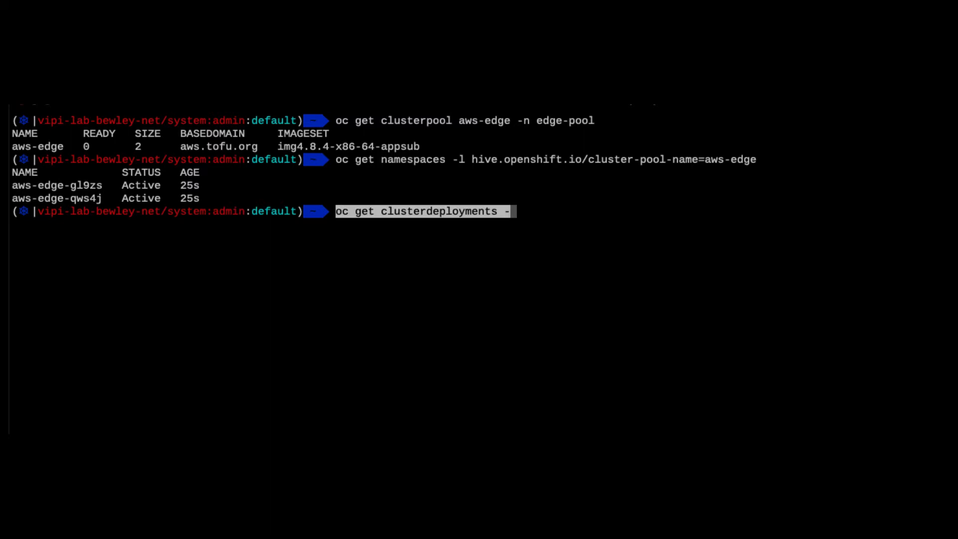
{"action": "key", "text": "BackSpace"}
{"action": "type", "text": "A"}
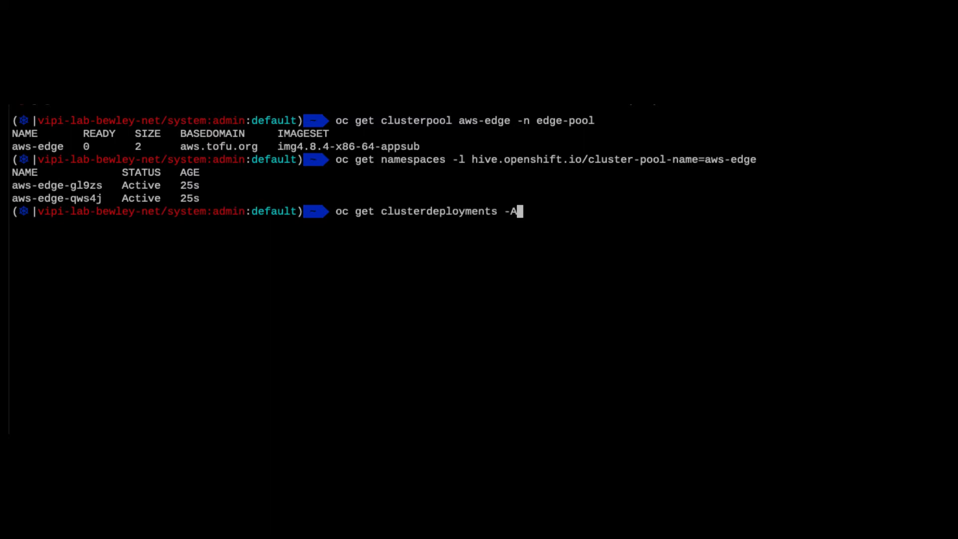
{"action": "key", "text": "Return"}
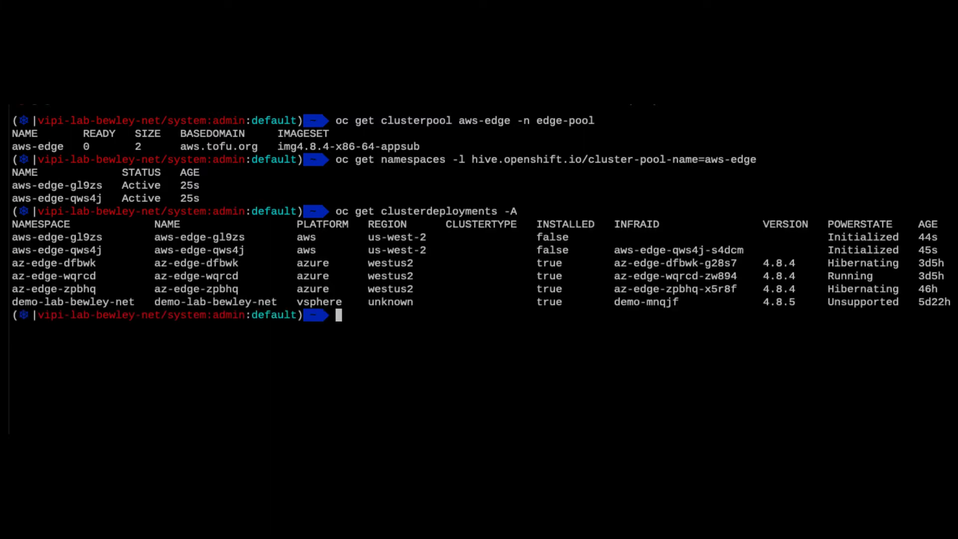
Step: List the cluster pools in the edge-pool namespace, and expand the aws-edge pool in Advanced Cluster Management to examine its clusters
{"action": "type", "text": "oc get clusterpools -"}
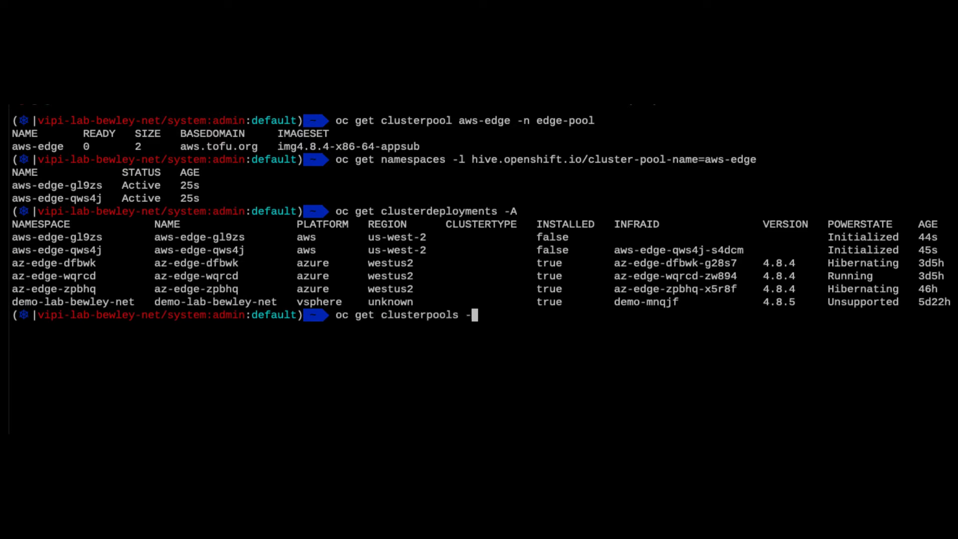
{"action": "type", "text": "n edge-pool"}
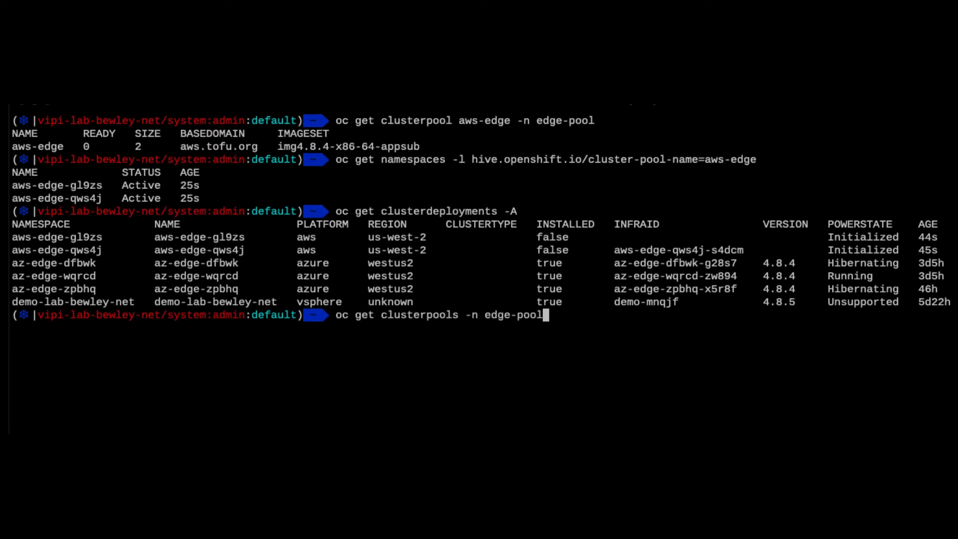
{"action": "key", "text": "Return"}
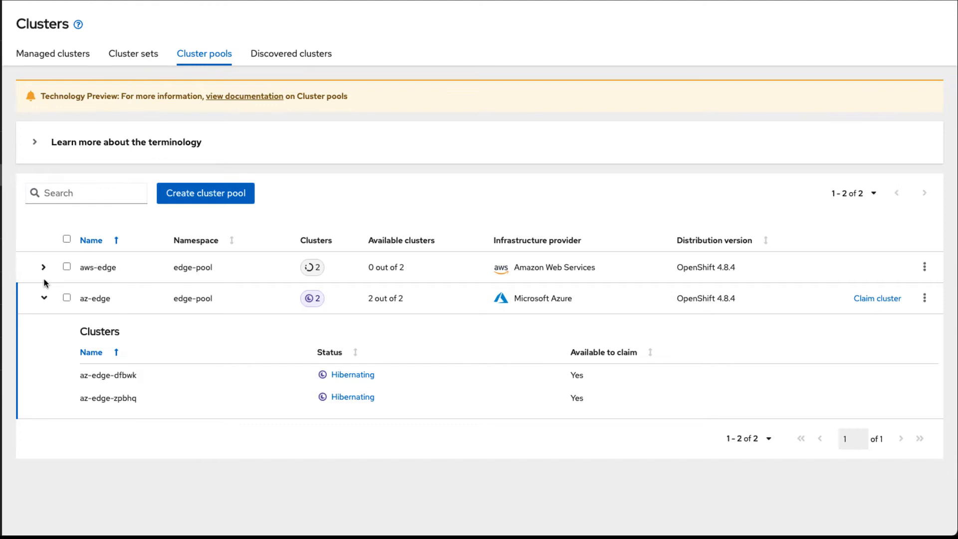
{"action": "left_click", "coordinate": [43, 267]}
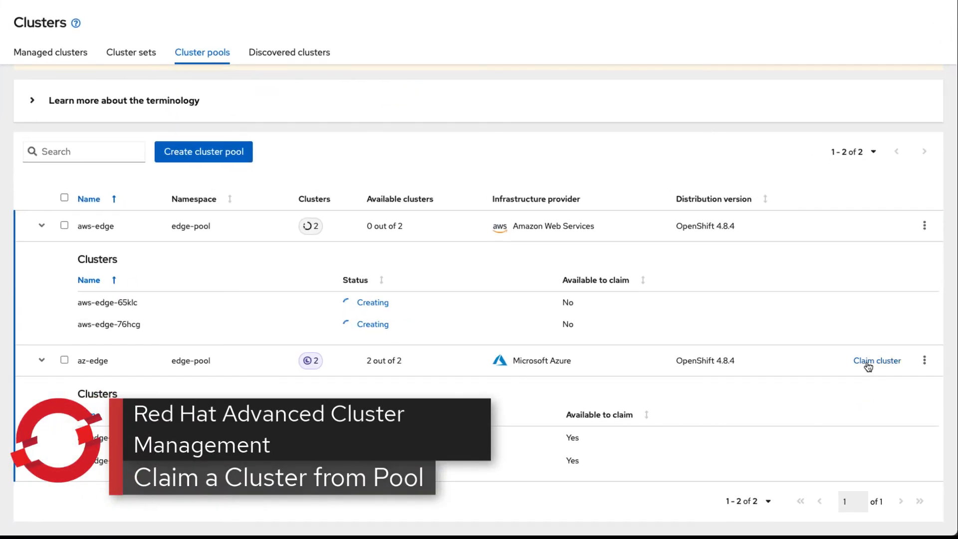
Step: Claim a cluster from the az-edge pool with the suggested claim name ending in edge-testing, and view the claimed cluster's details and status
{"action": "left_click", "coordinate": [868, 364]}
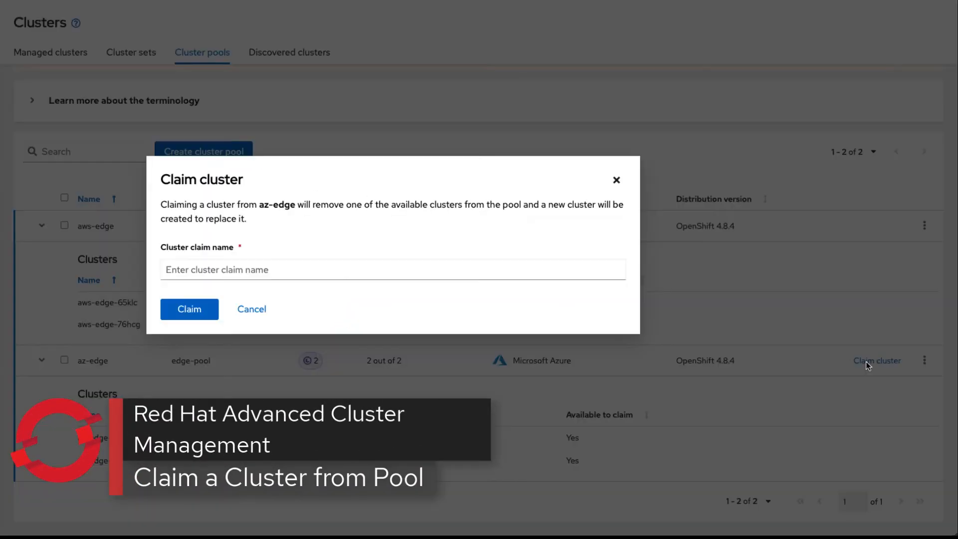
{"action": "left_click", "coordinate": [256, 274]}
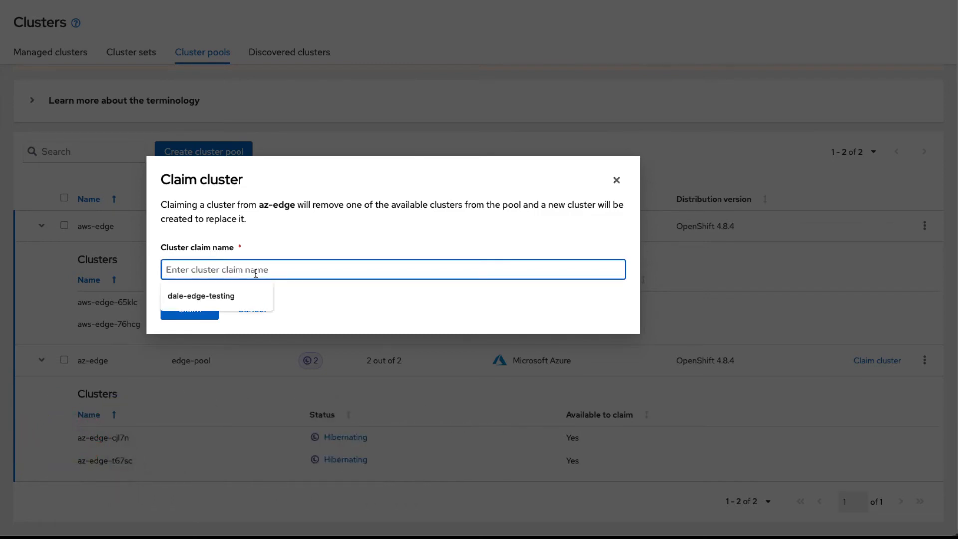
{"action": "left_click", "coordinate": [199, 295]}
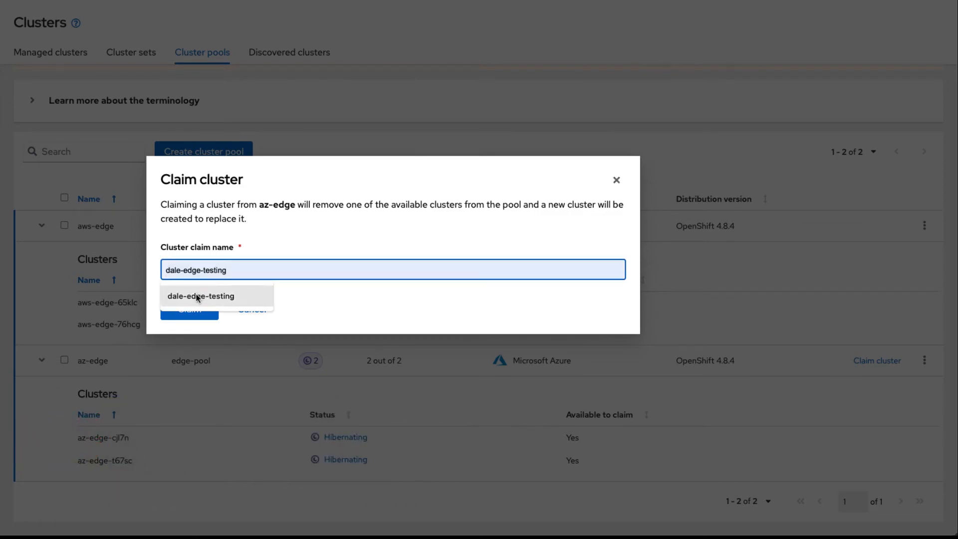
{"action": "left_click", "coordinate": [190, 312]}
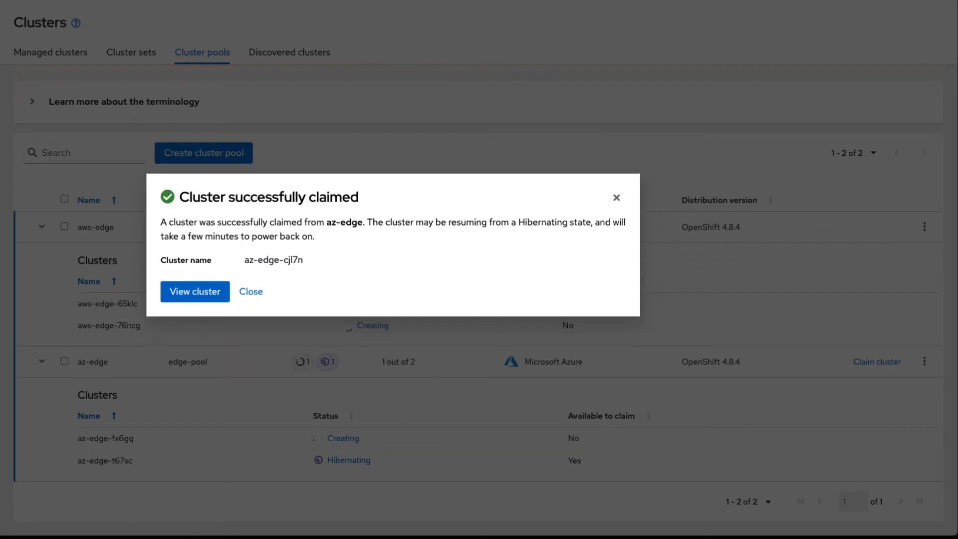
{"action": "left_click", "coordinate": [190, 292]}
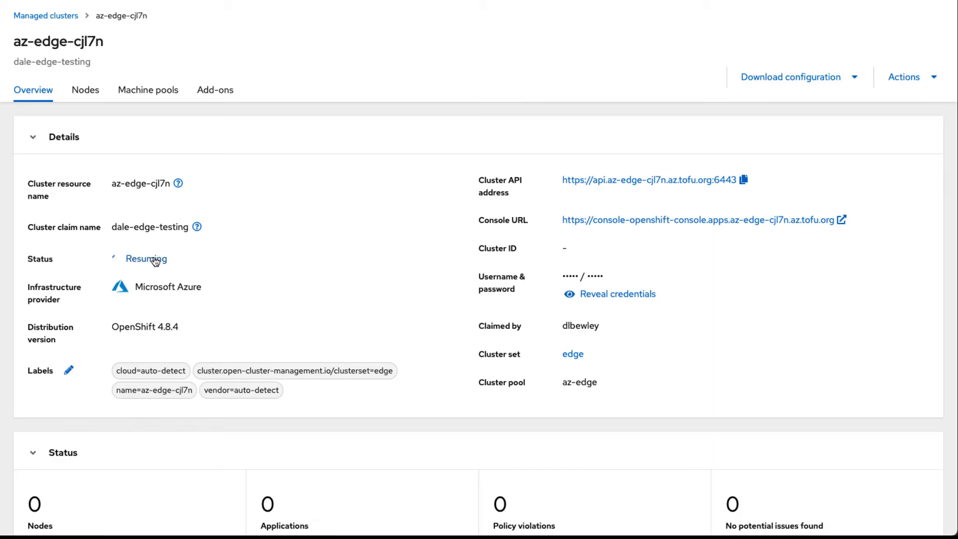
{"action": "left_click", "coordinate": [150, 259]}
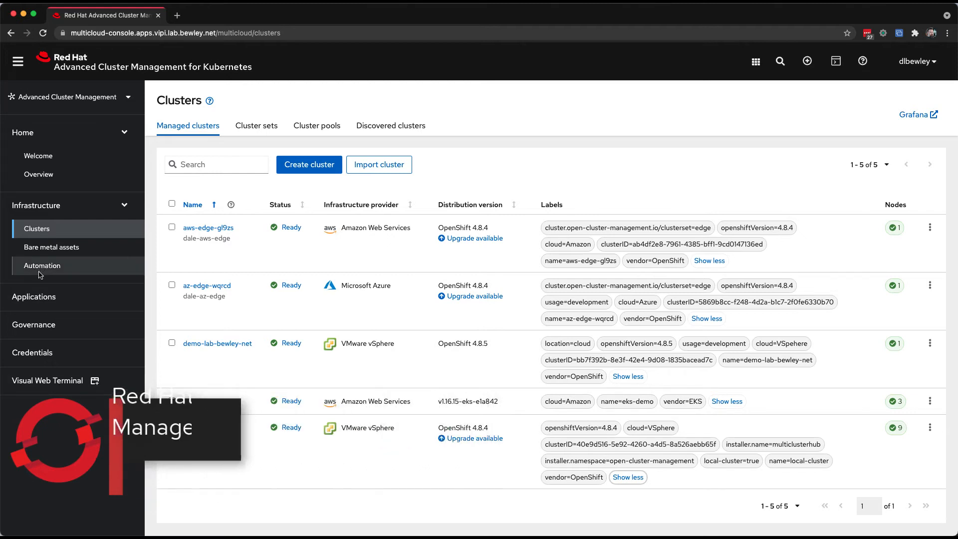
Step: Open the pacman-sample application and show its subscription details, including the Git repository's URL, branch and path
{"action": "left_click", "coordinate": [35, 299]}
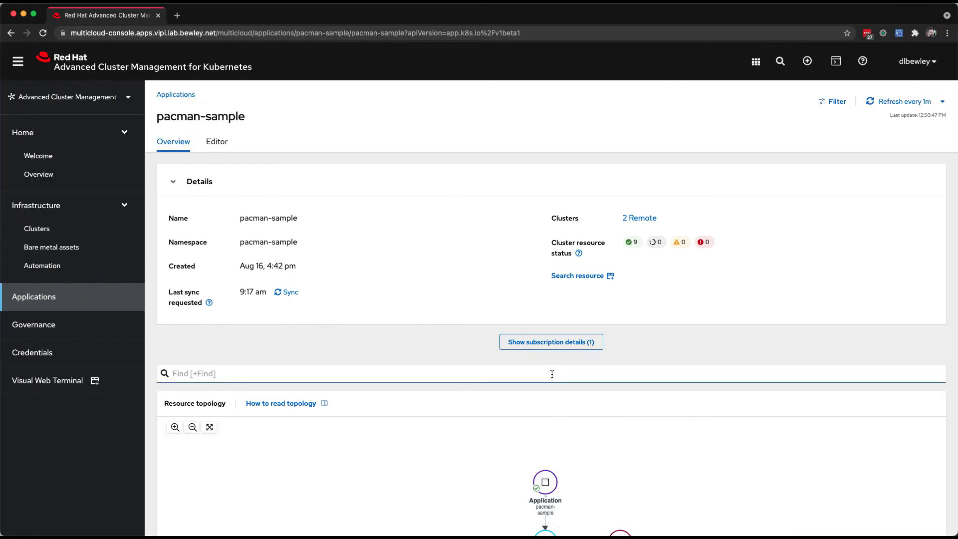
{"action": "left_click", "coordinate": [552, 343]}
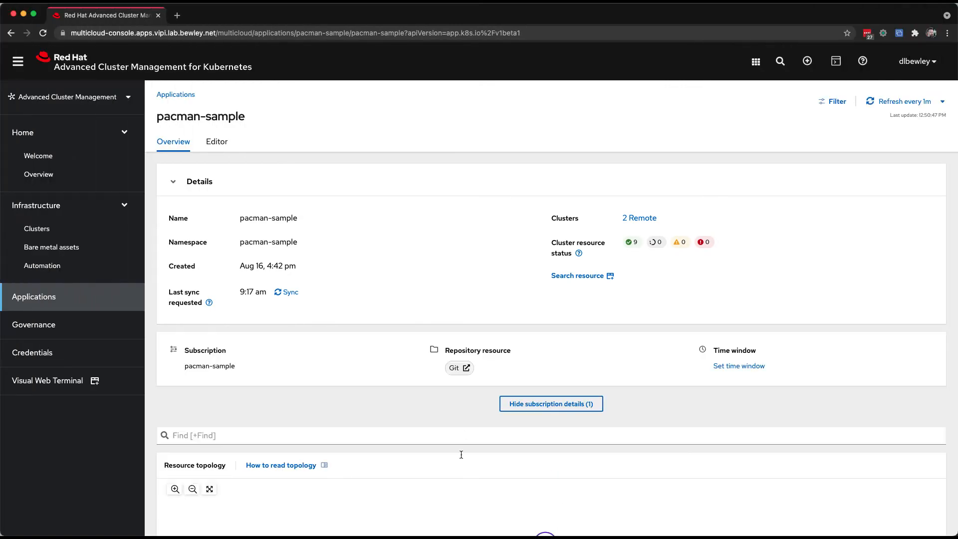
{"action": "left_click", "coordinate": [460, 368]}
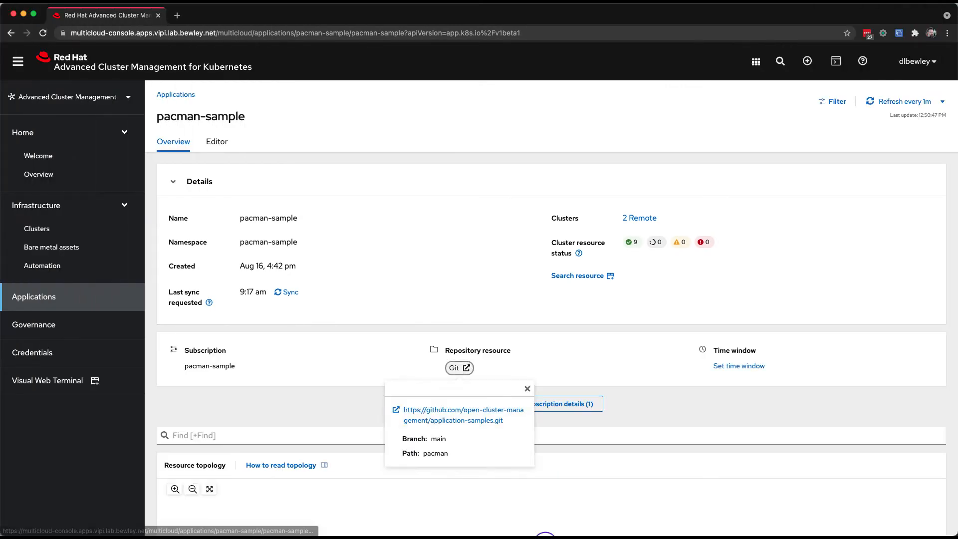
Step: Open the application-samples repository on GitHub and view kustomization.yaml in its pacman folder
{"action": "left_click", "coordinate": [439, 422]}
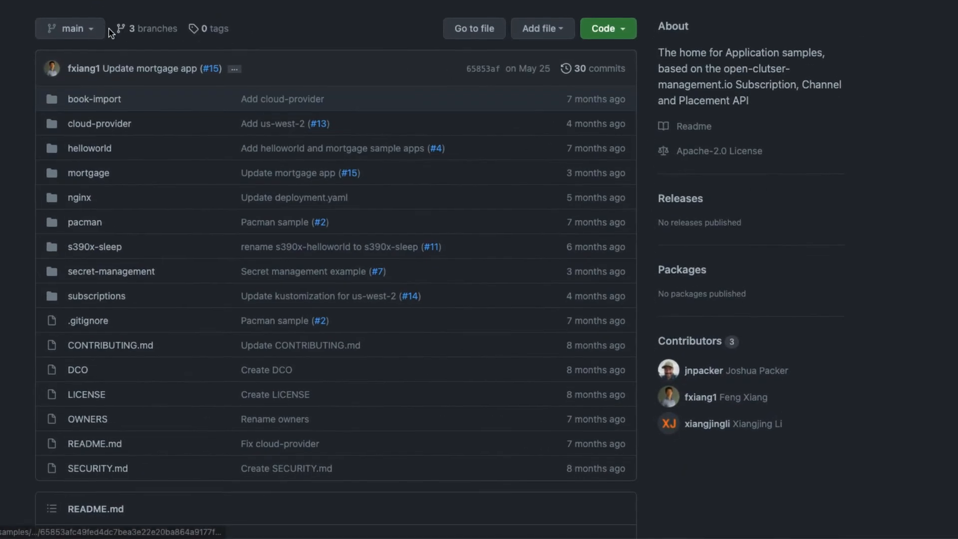
{"action": "left_click", "coordinate": [82, 223]}
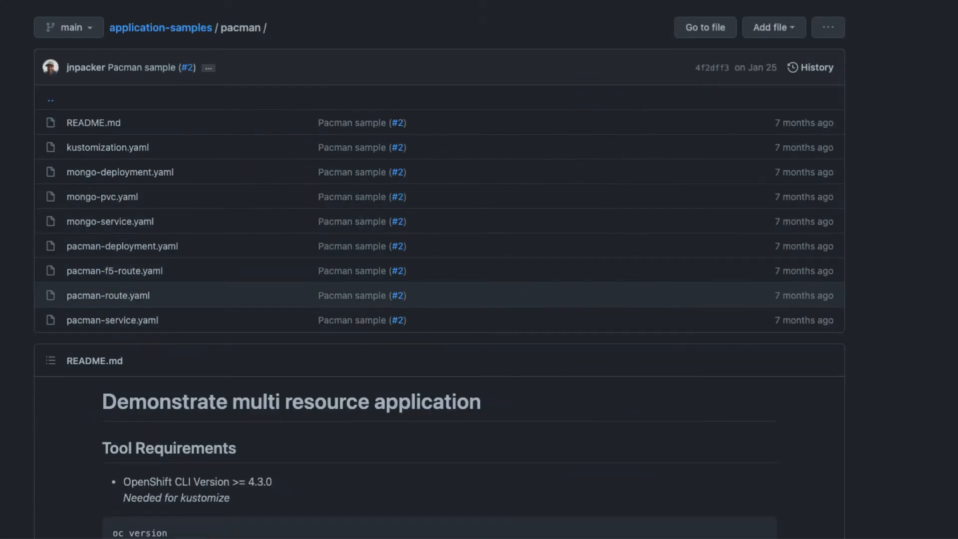
{"action": "left_click", "coordinate": [105, 147]}
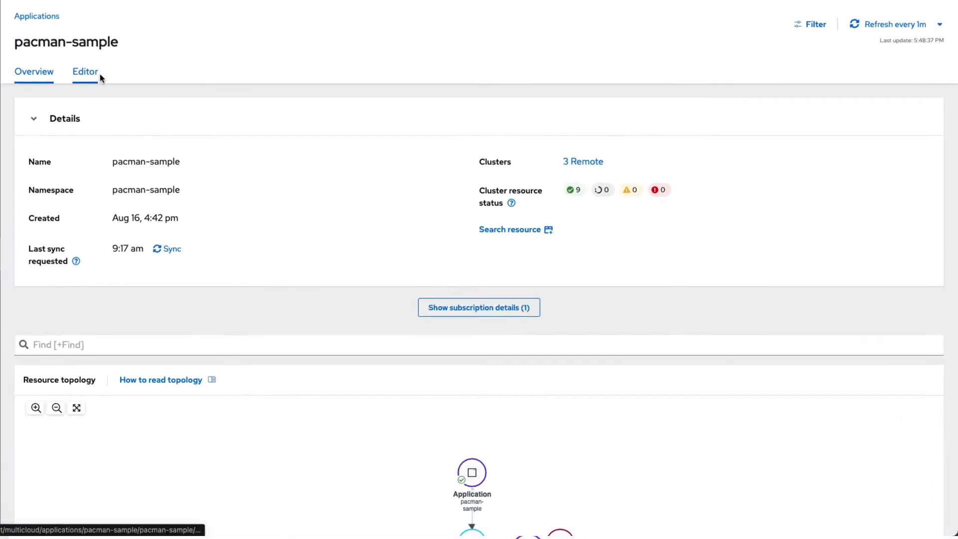
Step: Edit the pacman-sample application in Advanced Cluster Management and set its Git repository branch to qa
{"action": "left_click", "coordinate": [85, 72]}
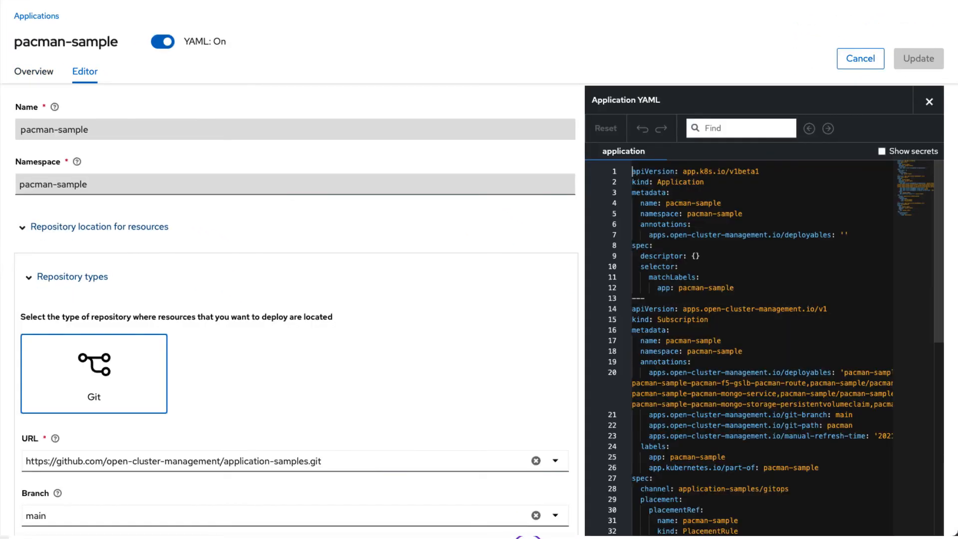
{"action": "scroll", "coordinate": [313, 406], "scroll_direction": "down", "scroll_amount": 5}
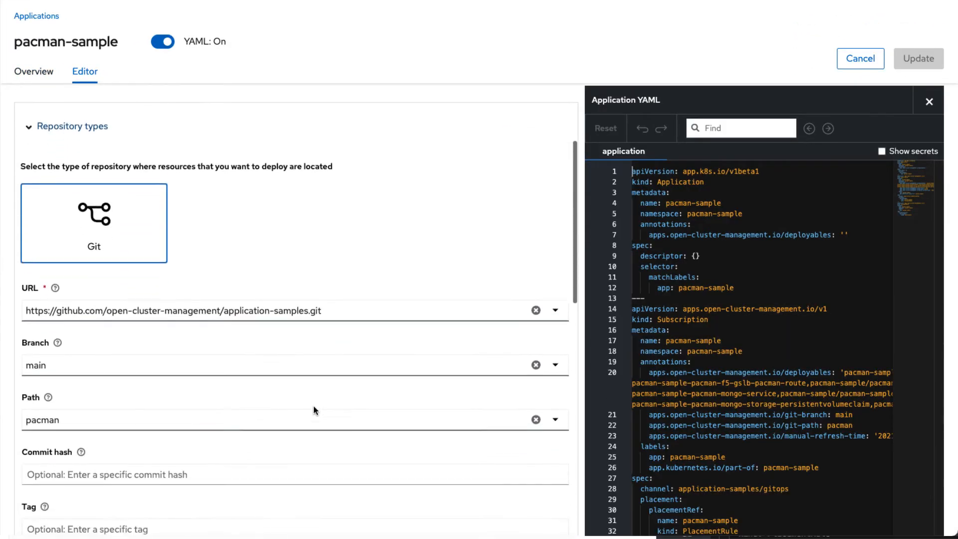
{"action": "scroll", "coordinate": [313, 405], "scroll_direction": "down", "scroll_amount": 1}
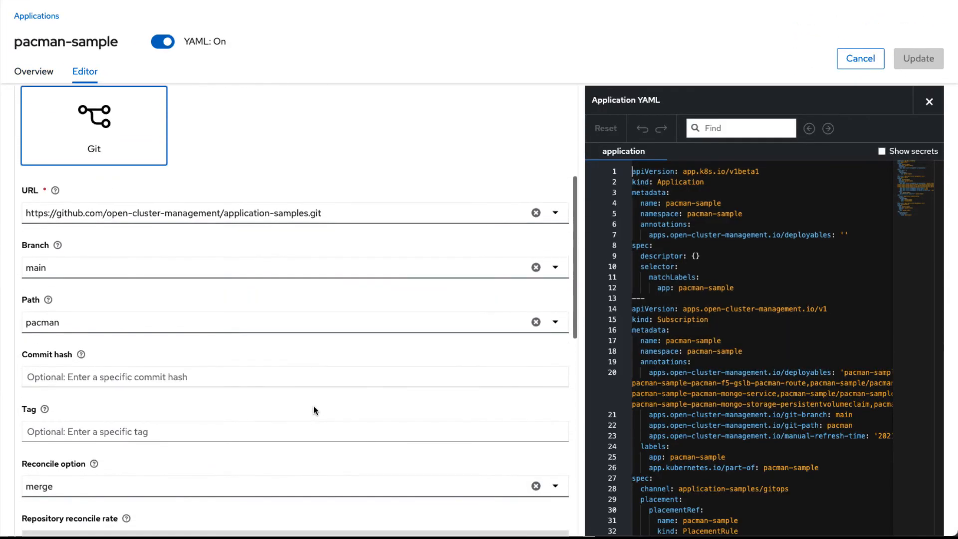
{"action": "left_click", "coordinate": [96, 264]}
{"action": "key", "text": "ctrl+a"}
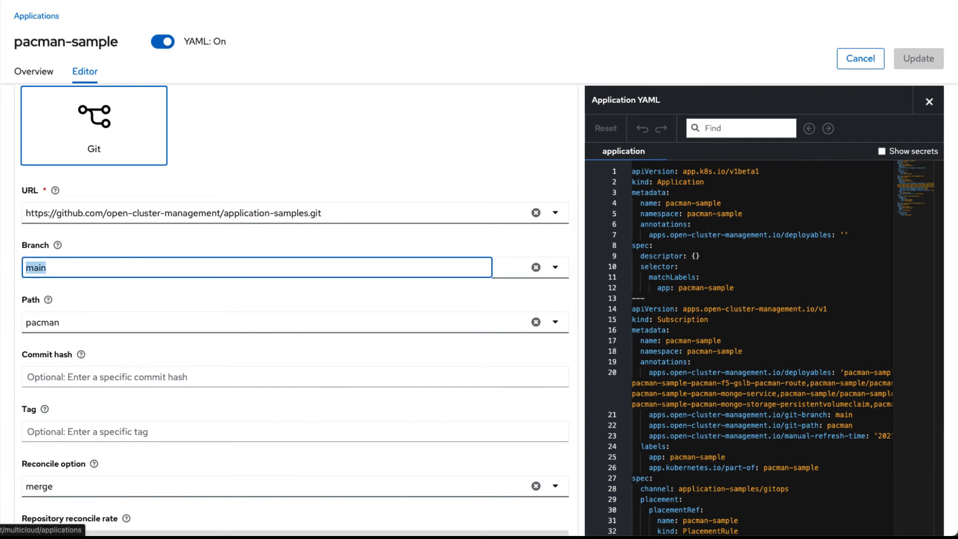
{"action": "type", "text": "qa"}
{"action": "key", "text": "Return"}
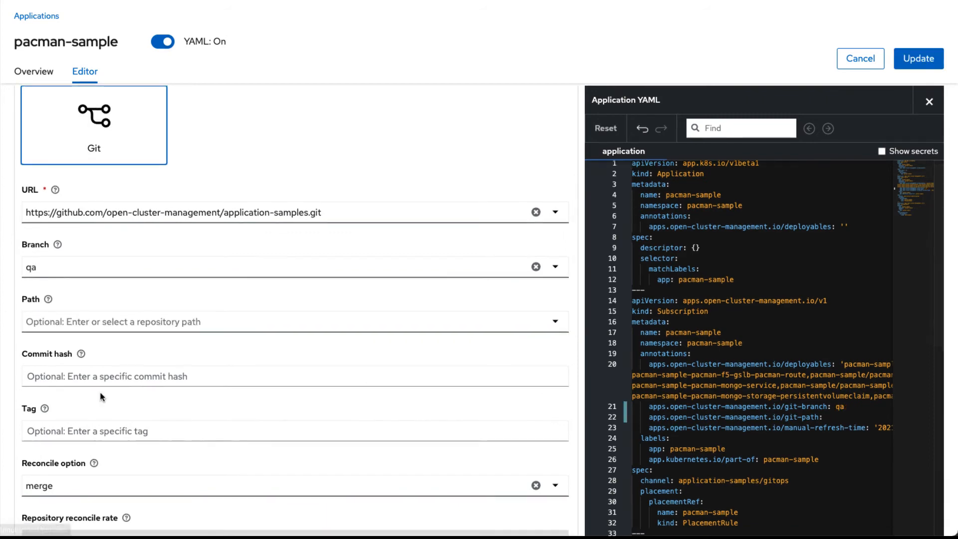
Step: Set the value of the usage cluster label to qa so the application deploys only to matching clusters
{"action": "scroll", "coordinate": [100, 394], "scroll_direction": "down", "scroll_amount": 5}
{"action": "scroll", "coordinate": [101, 397], "scroll_direction": "down", "scroll_amount": 2}
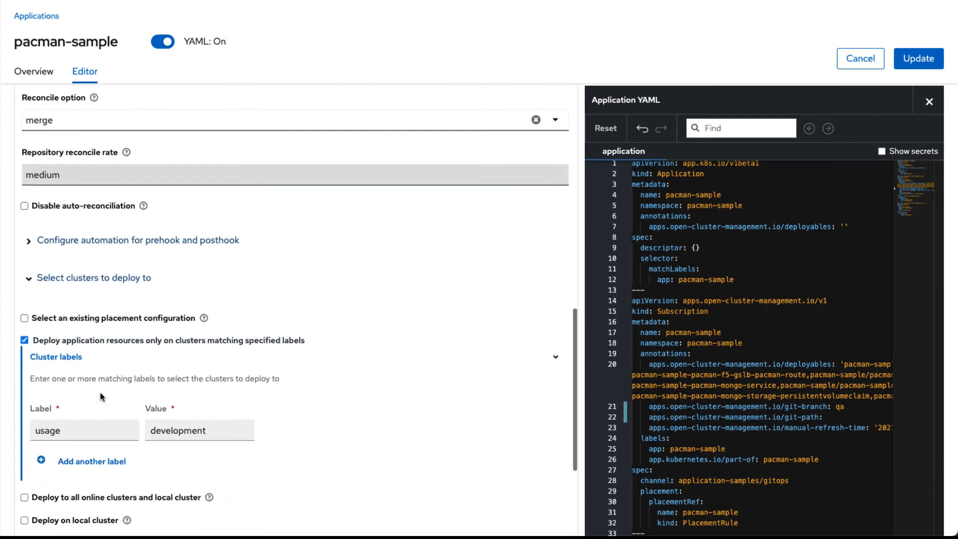
{"action": "left_click", "coordinate": [200, 434]}
{"action": "key", "text": "ctrl+a"}
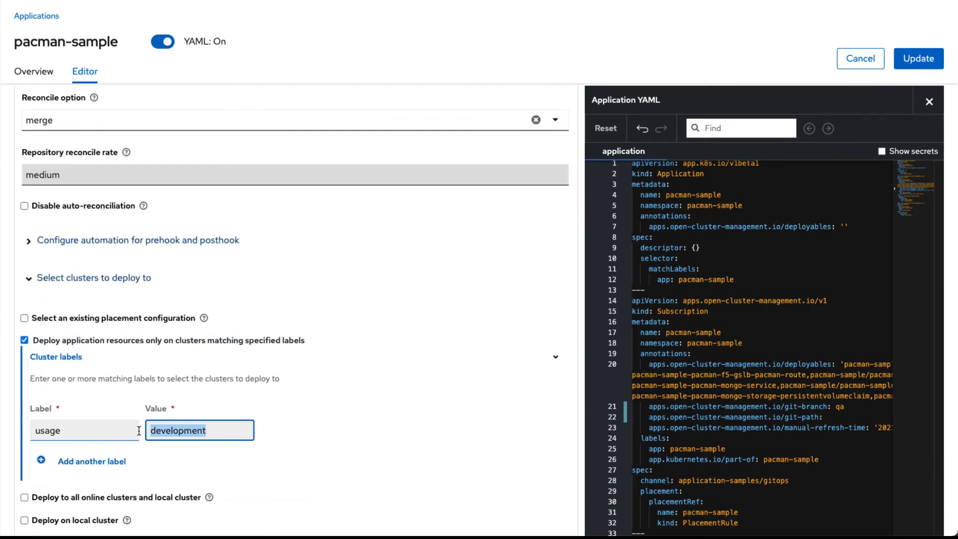
{"action": "type", "text": "qa"}
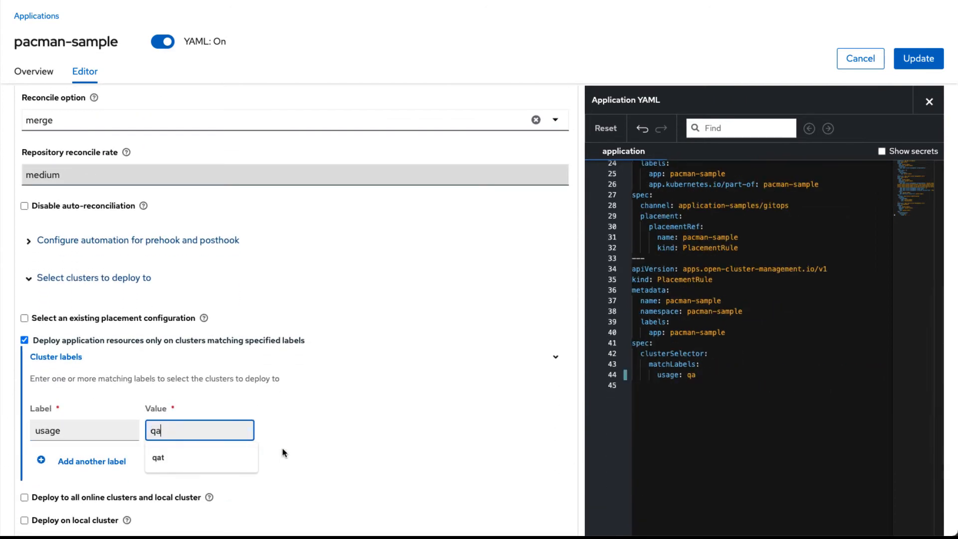
{"action": "left_click", "coordinate": [280, 451]}
Step: Set the deployment window to blocked within a specified interval on Monday, and discard all pending edits to the pacman-sample application
{"action": "scroll", "coordinate": [281, 452], "scroll_direction": "down", "scroll_amount": 4}
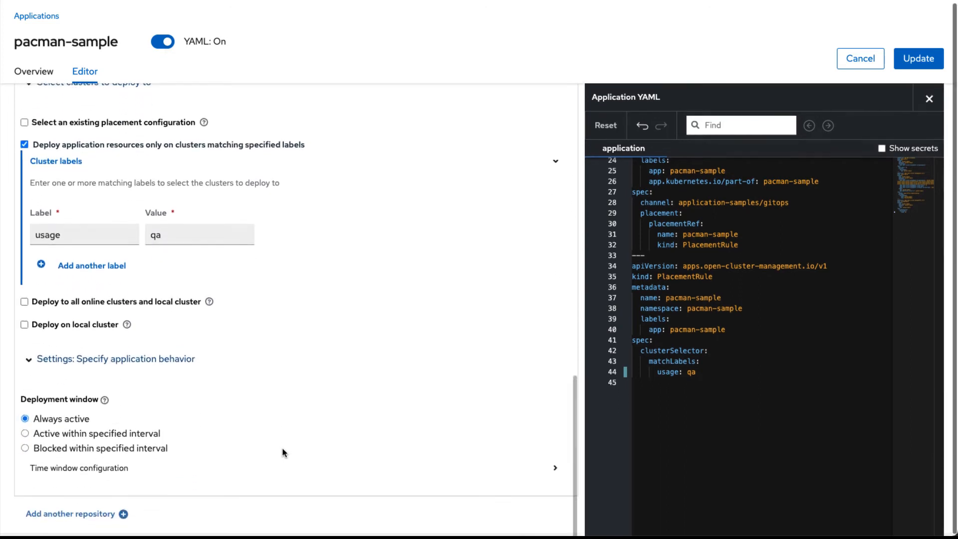
{"action": "left_click", "coordinate": [26, 449]}
{"action": "scroll", "coordinate": [32, 449], "scroll_direction": "down", "scroll_amount": 5}
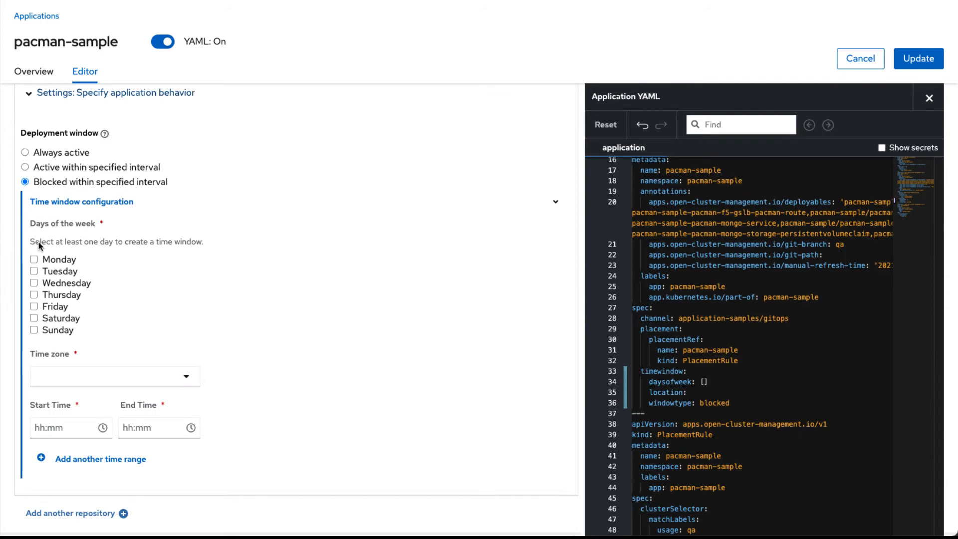
{"action": "left_click", "coordinate": [34, 260]}
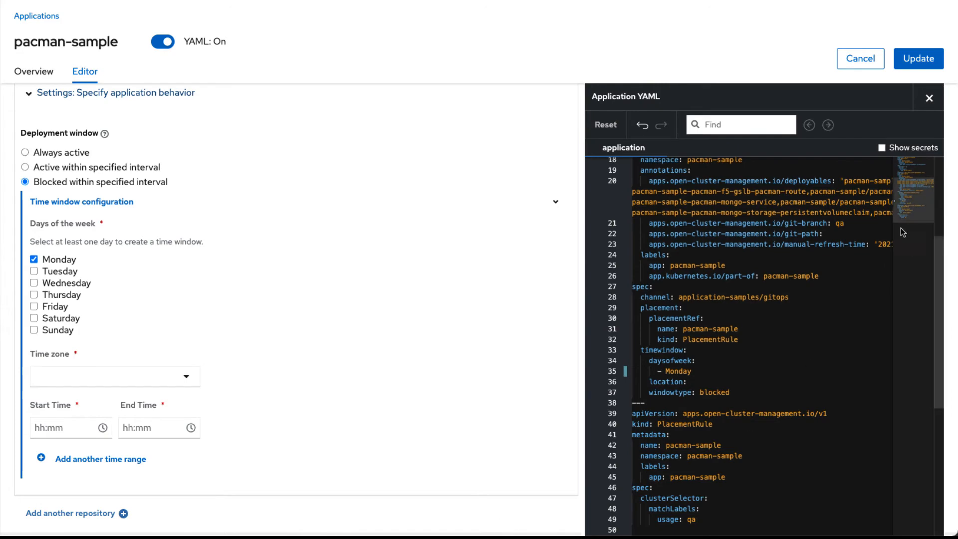
{"action": "left_click", "coordinate": [862, 60]}
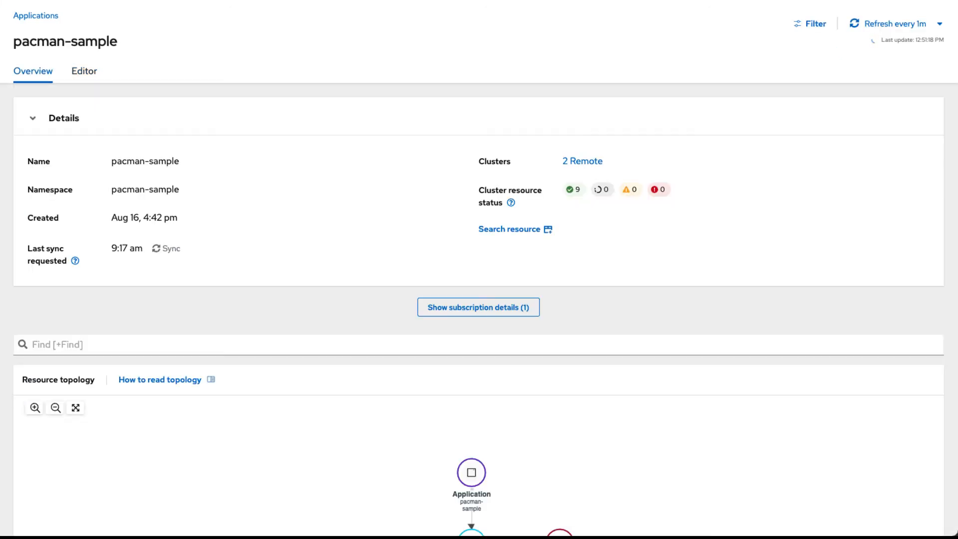
Step: Inspect the subscription, placement and cluster details in pacman-sample's resource topology
{"action": "scroll", "coordinate": [687, 489], "scroll_direction": "down", "scroll_amount": 6}
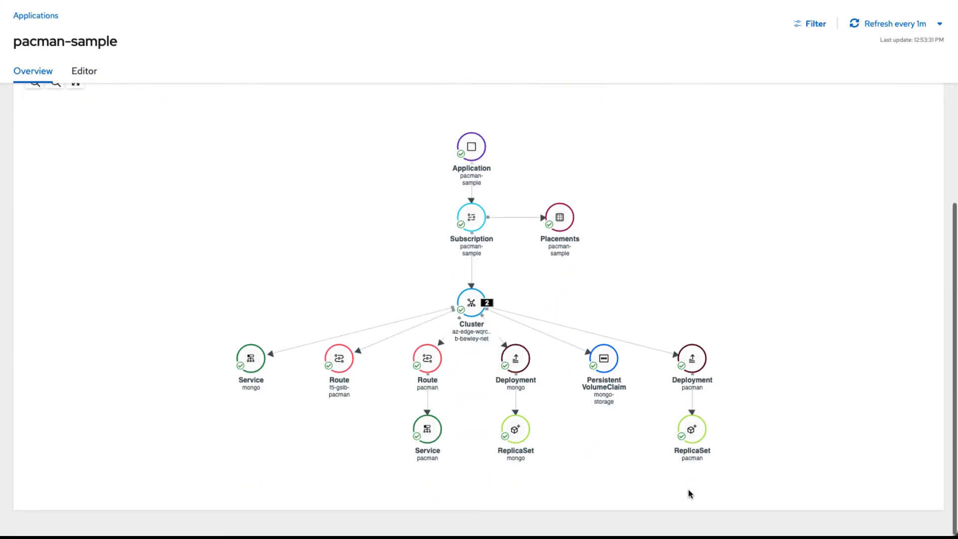
{"action": "left_click_drag", "start_coordinate": [669, 265], "coordinate": [446, 275]}
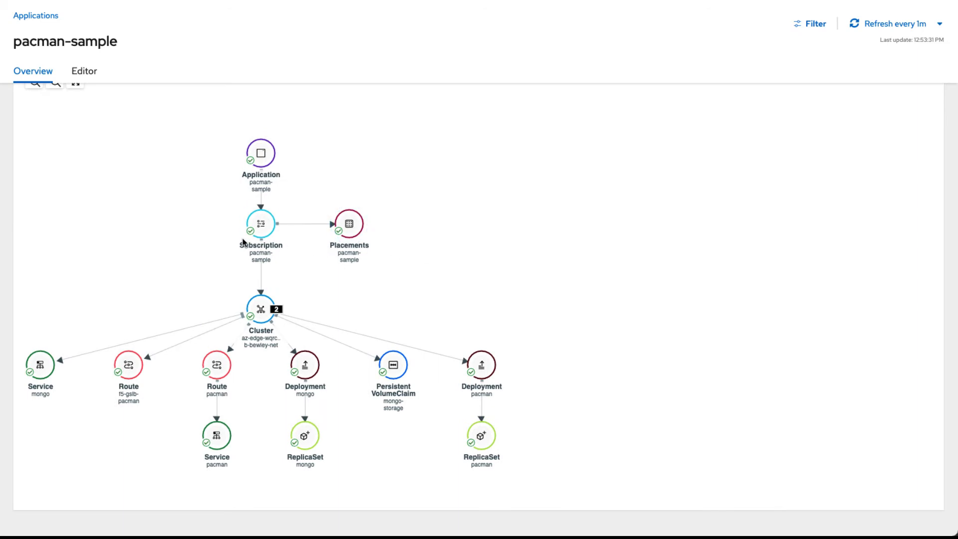
{"action": "left_click", "coordinate": [259, 232]}
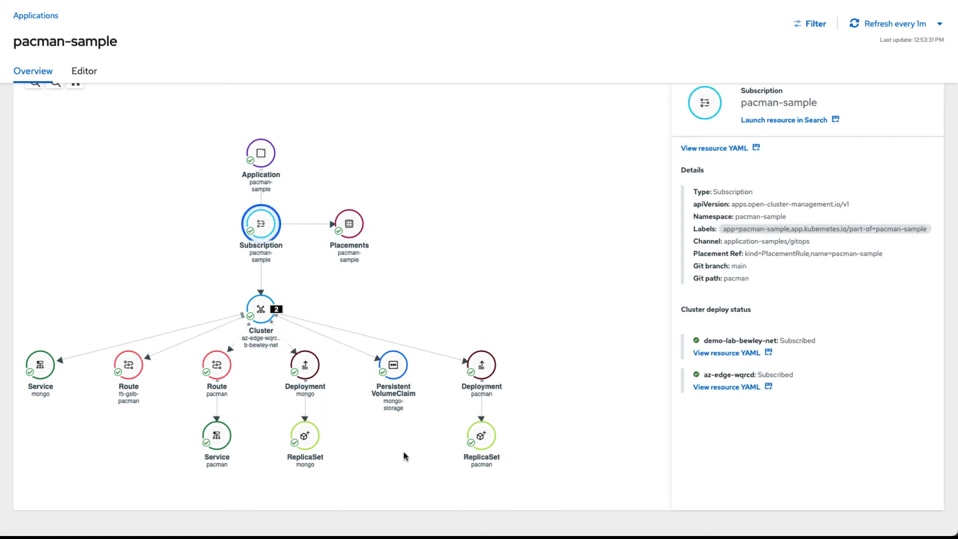
{"action": "left_click", "coordinate": [354, 225]}
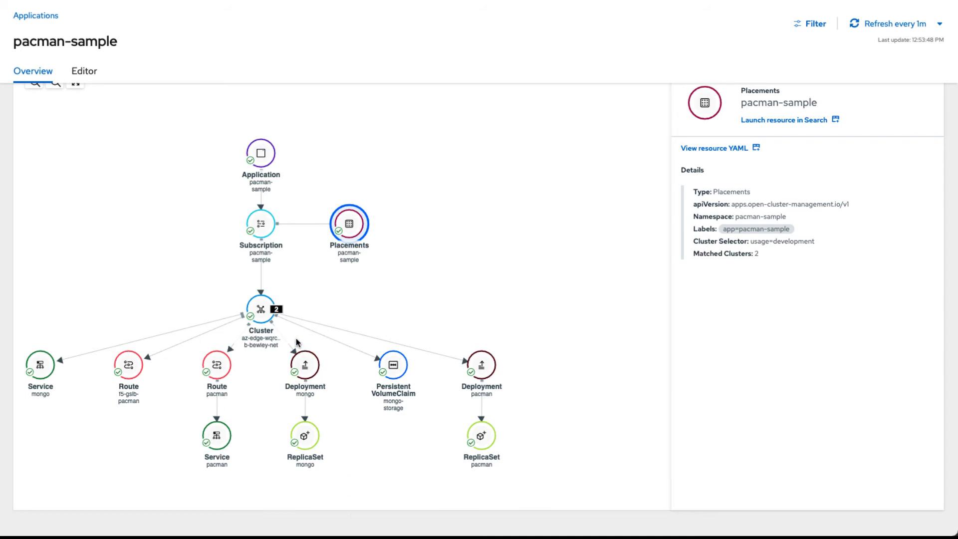
{"action": "left_click", "coordinate": [271, 314]}
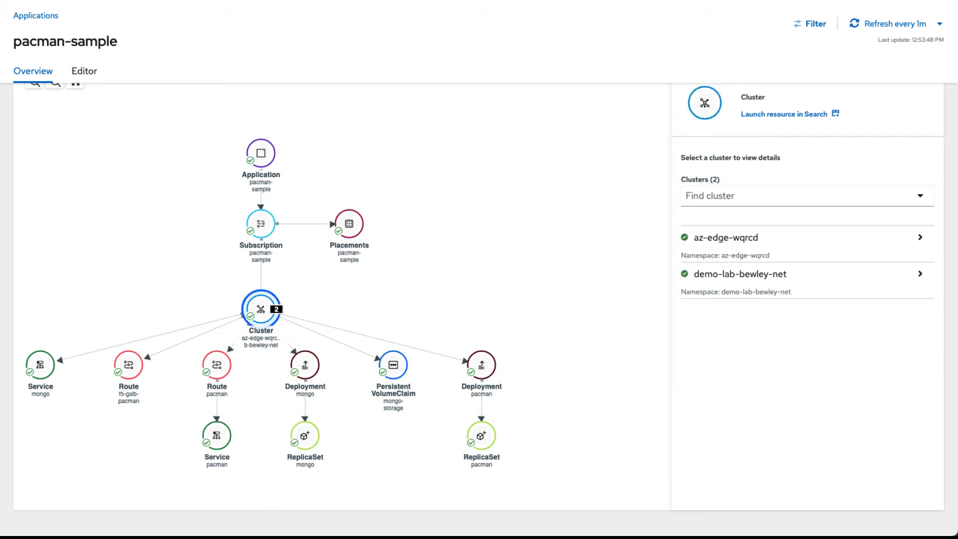
Step: Launch the pacman route deployed on the az-edge-wqrcd cluster, play Pac-Man briefly to test it, and close the game
{"action": "left_click", "coordinate": [220, 375]}
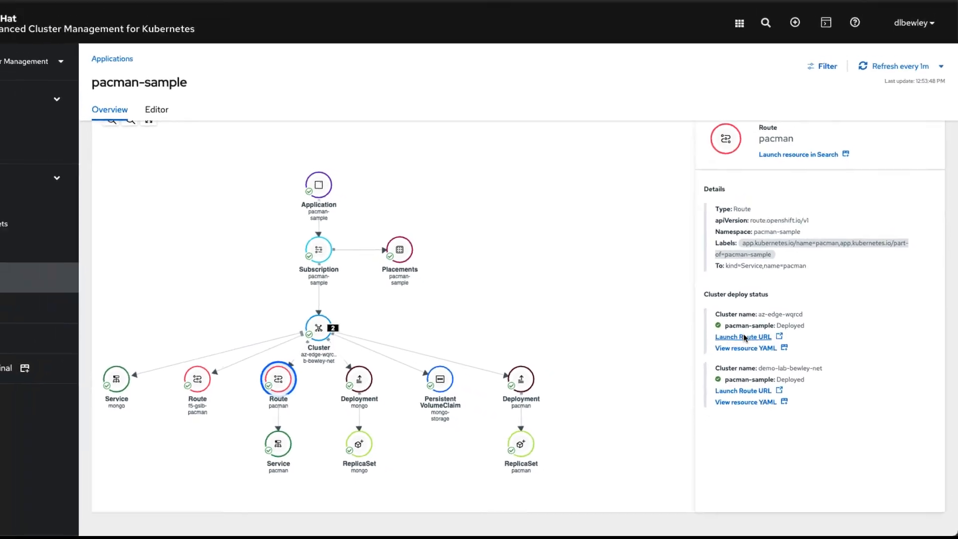
{"action": "left_click", "coordinate": [743, 337]}
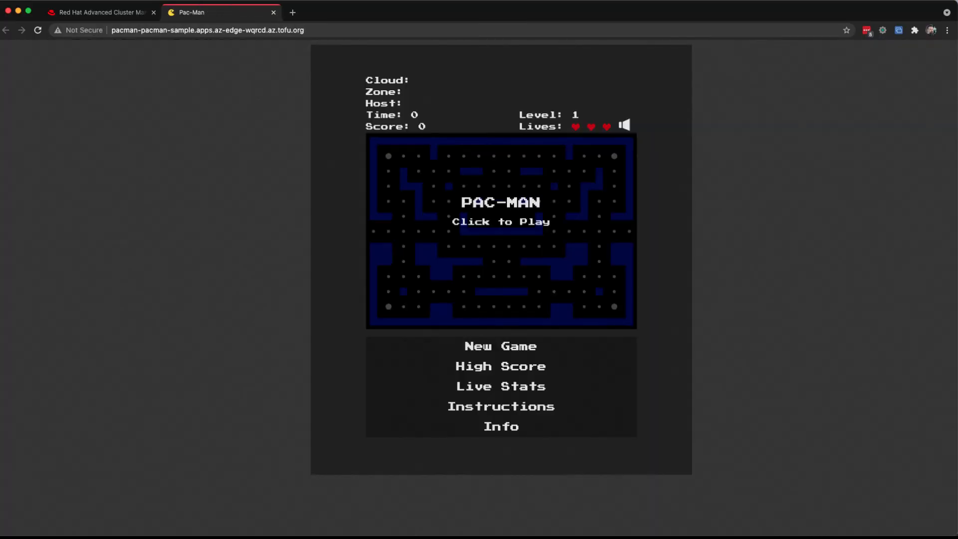
{"action": "left_click", "coordinate": [483, 178]}
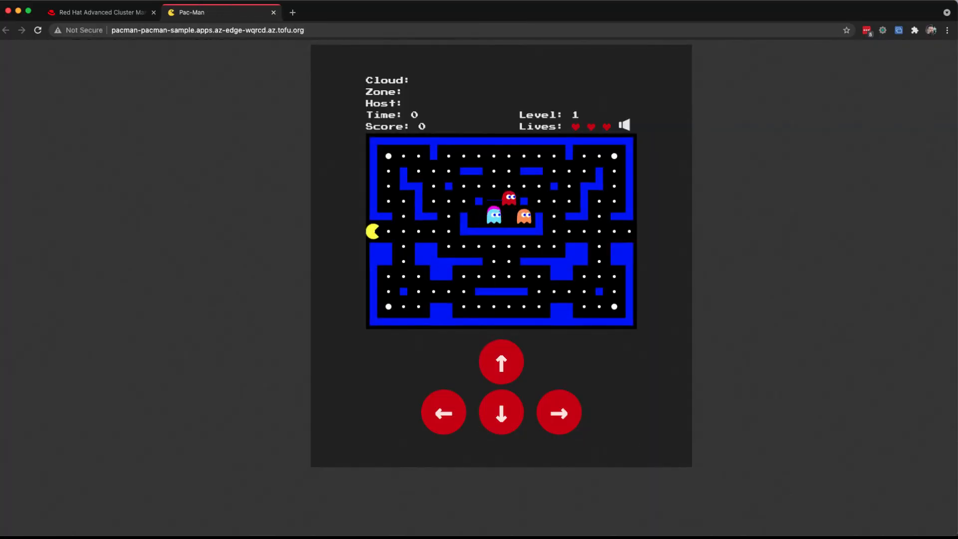
{"action": "key", "text": "Up"}
{"action": "key", "text": "Down"}
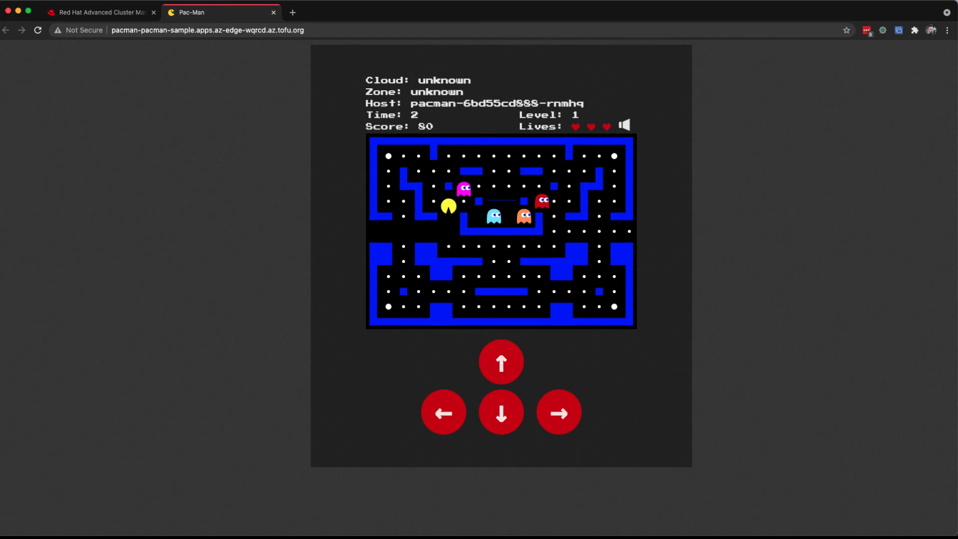
{"action": "key", "text": "Left"}
{"action": "key", "text": "Up"}
{"action": "key", "text": "Left"}
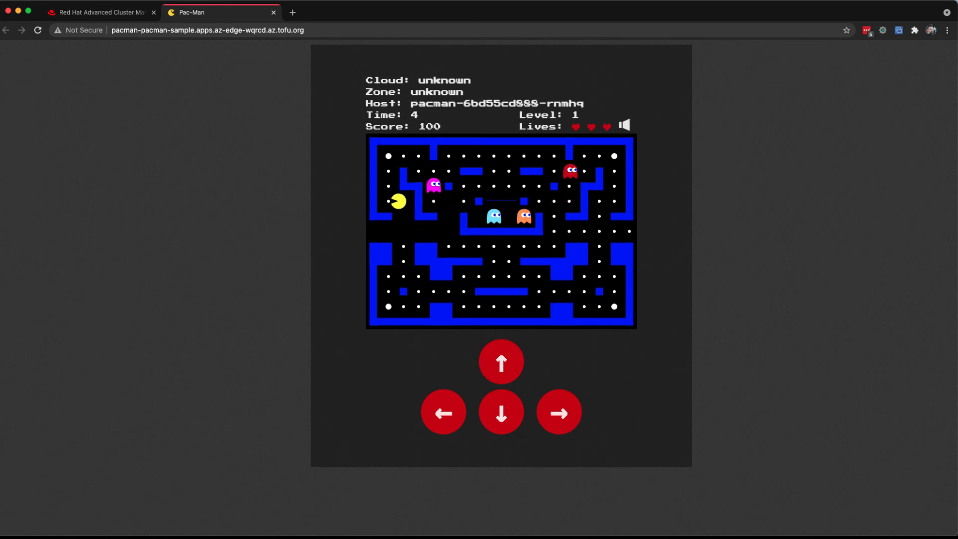
{"action": "key", "text": "Up"}
{"action": "key", "text": "Right"}
{"action": "key", "text": "Down"}
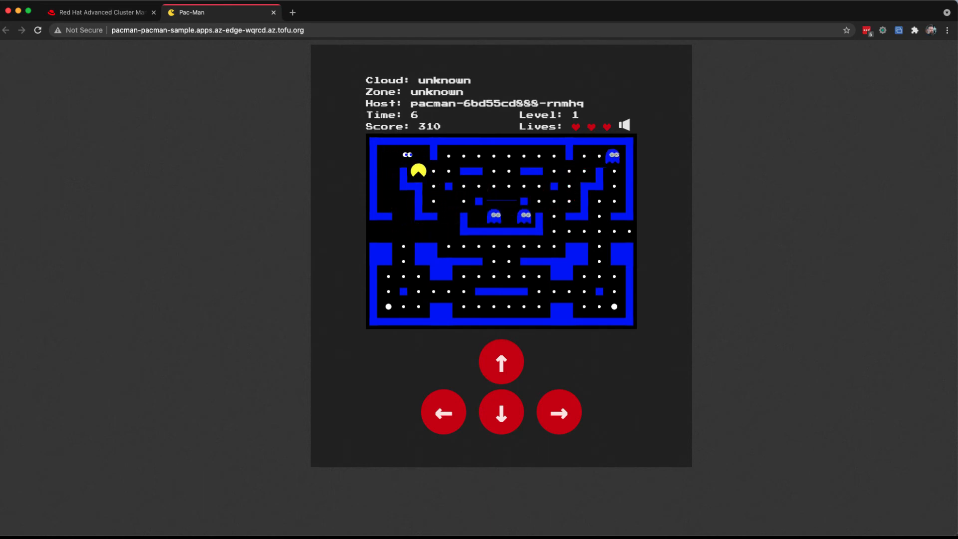
{"action": "key", "text": "Right"}
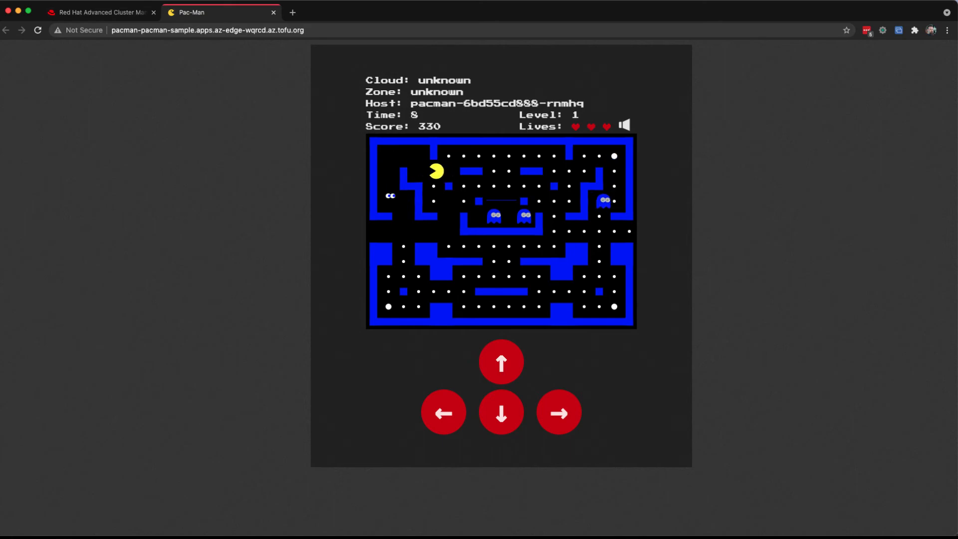
{"action": "key", "text": "super+w"}
Step: Add the label usage=development to the managed cluster aws-edge-gl9zs and save it
{"action": "left_click", "coordinate": [65, 222]}
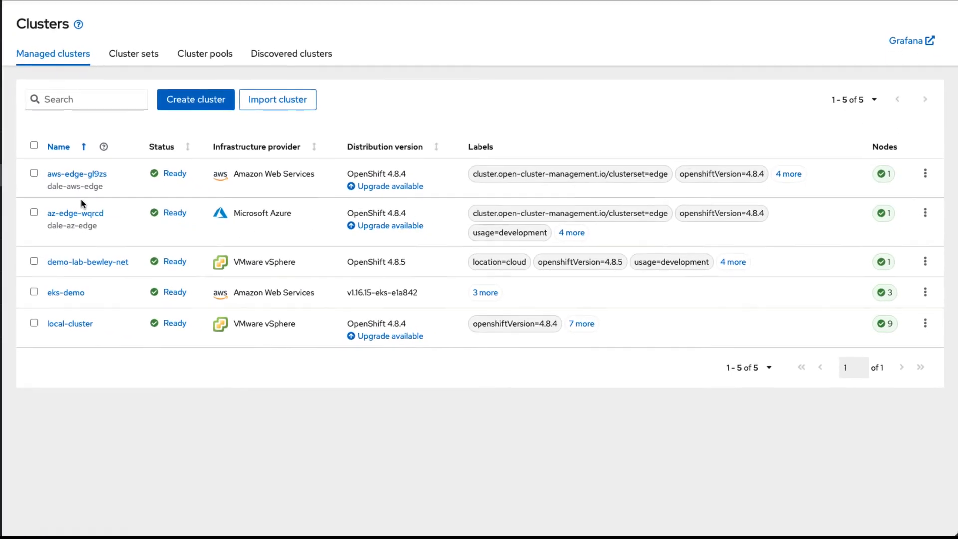
{"action": "left_click", "coordinate": [76, 174]}
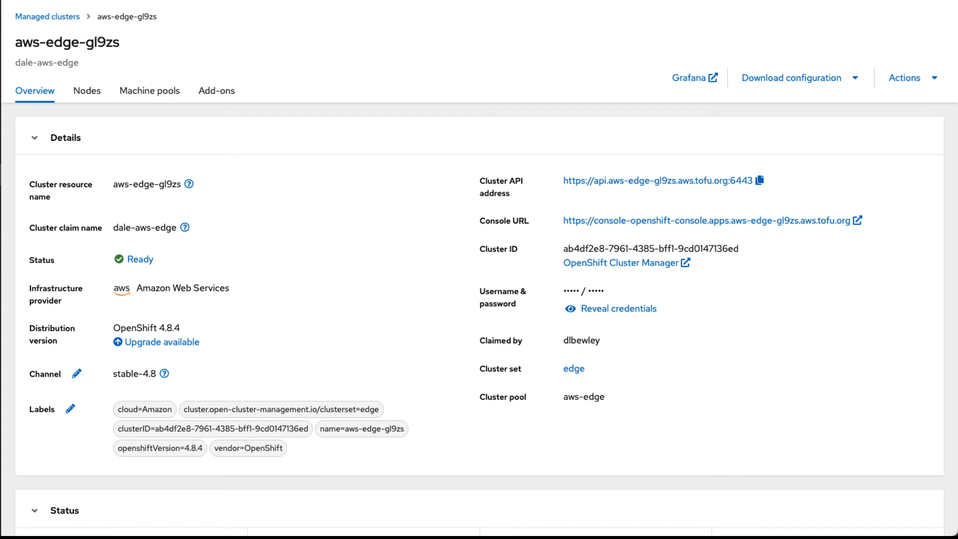
{"action": "left_click", "coordinate": [72, 409]}
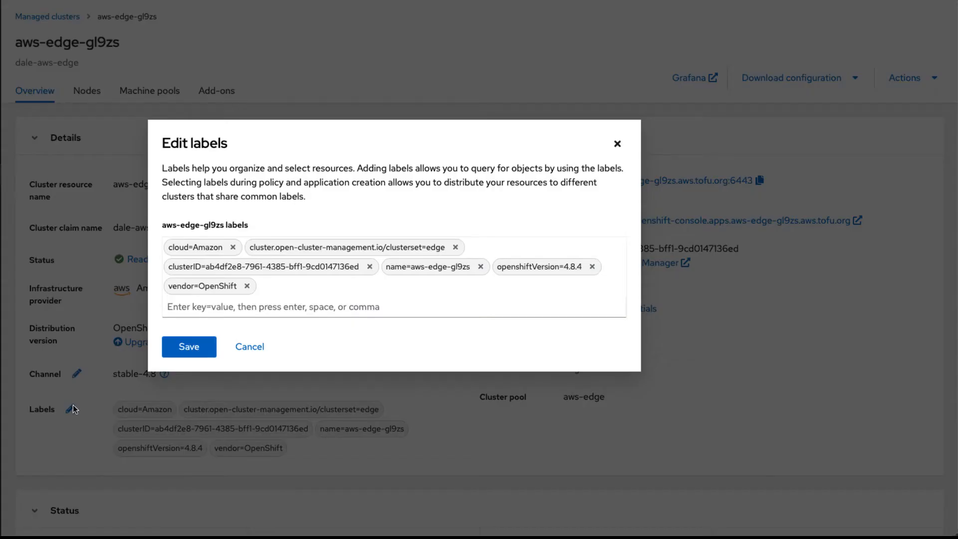
{"action": "left_click", "coordinate": [210, 305]}
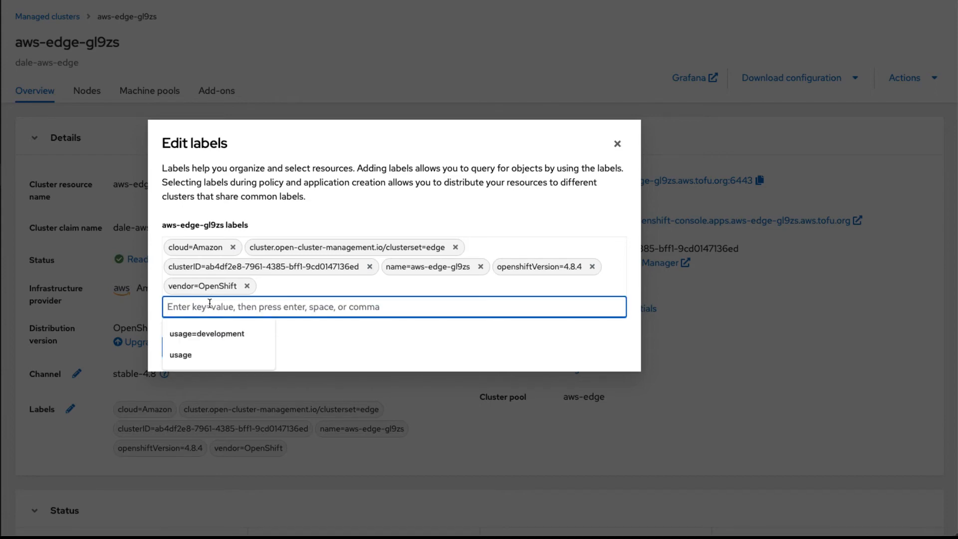
{"action": "left_click", "coordinate": [205, 332]}
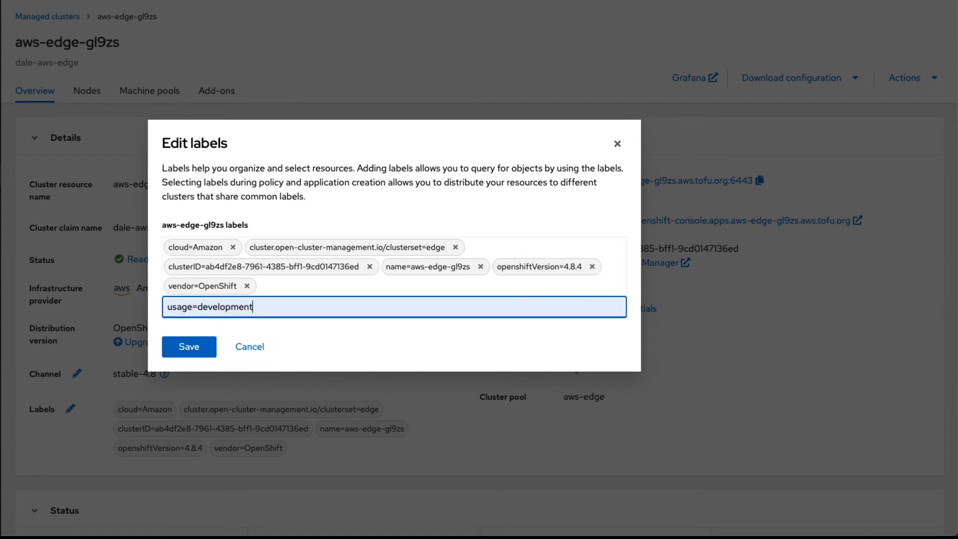
{"action": "key", "text": "Return"}
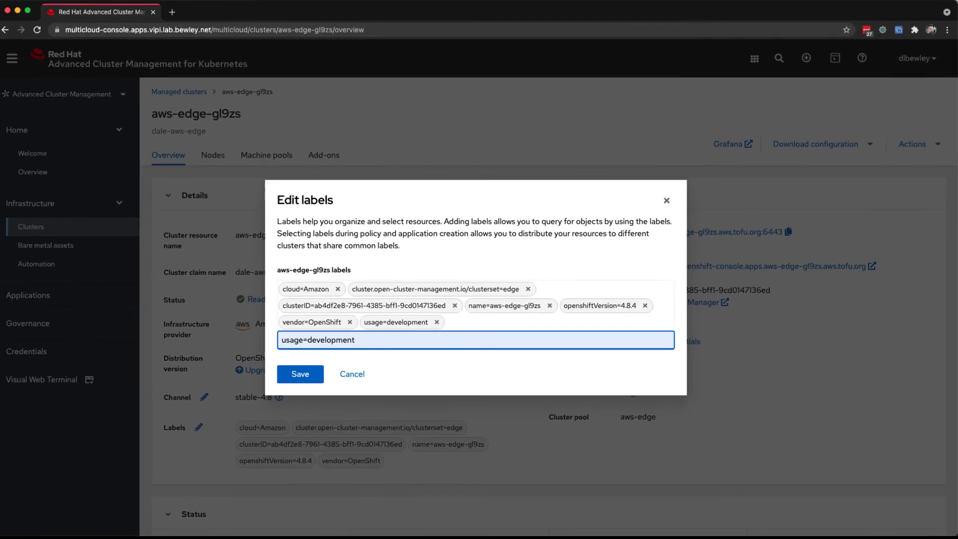
{"action": "left_click", "coordinate": [282, 375]}
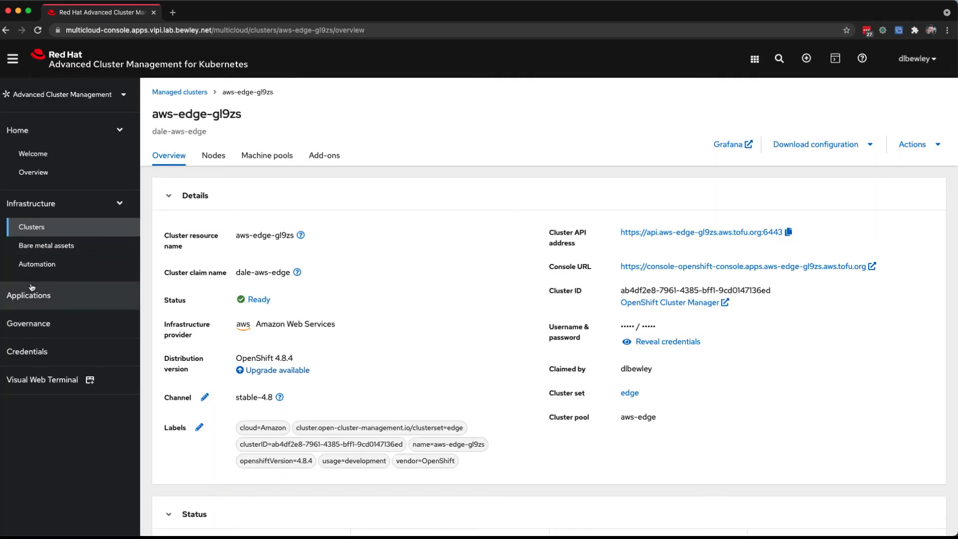
Step: Return to the pacman-sample application and list the clusters it deploys to in the resource topology
{"action": "left_click", "coordinate": [32, 288]}
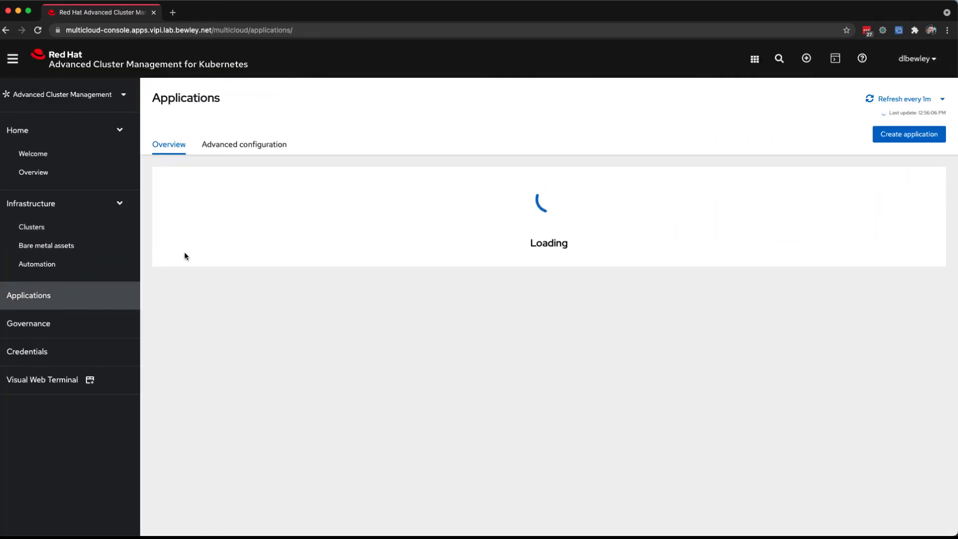
{"action": "left_click", "coordinate": [188, 247]}
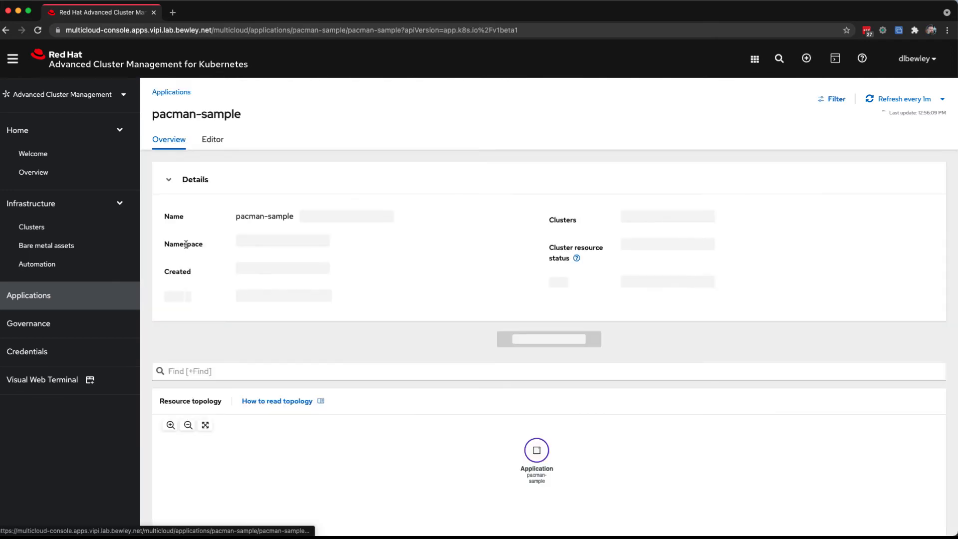
{"action": "scroll", "coordinate": [435, 469], "scroll_direction": "down", "scroll_amount": 5}
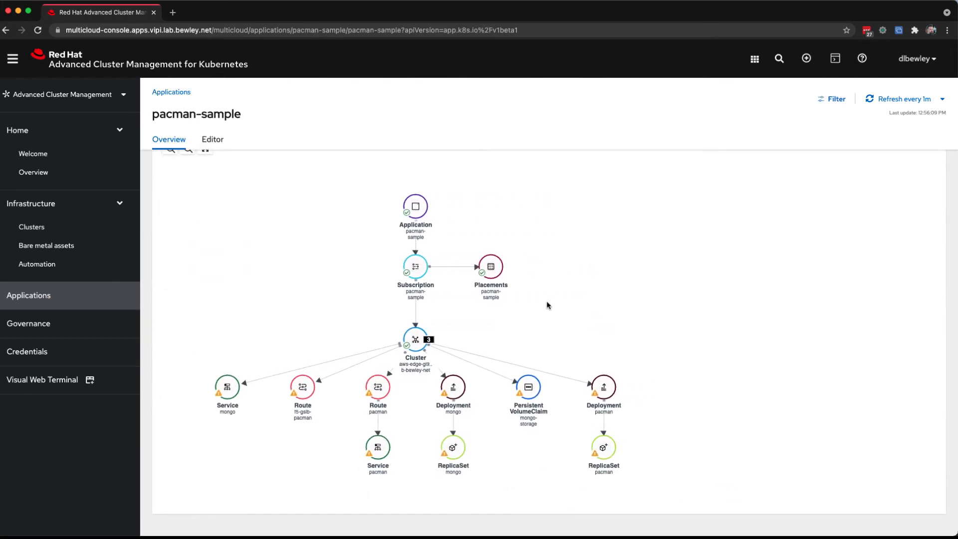
{"action": "left_click", "coordinate": [423, 330]}
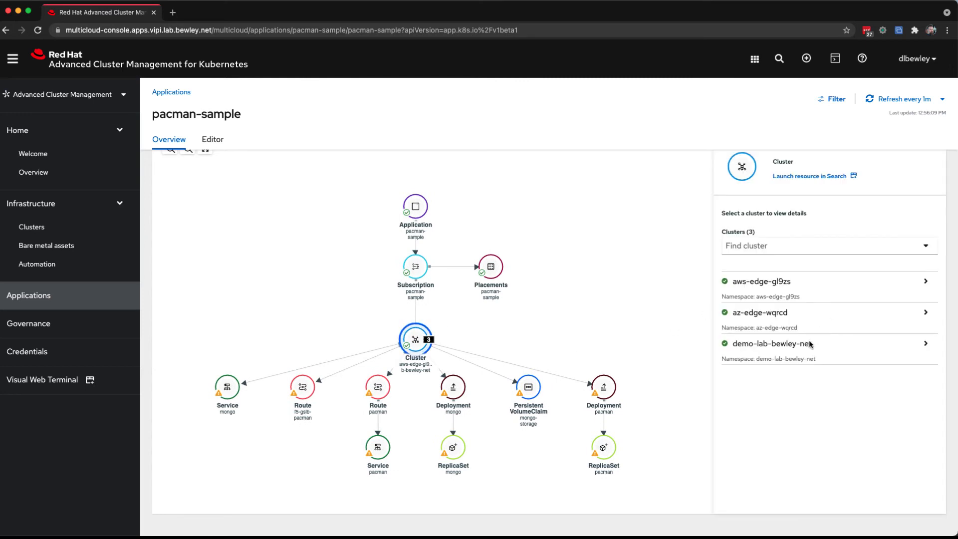
Step: Launch the pacman route deployed on the aws-edge-gl9zs cluster and start a Pac-Man game
{"action": "left_click", "coordinate": [377, 389]}
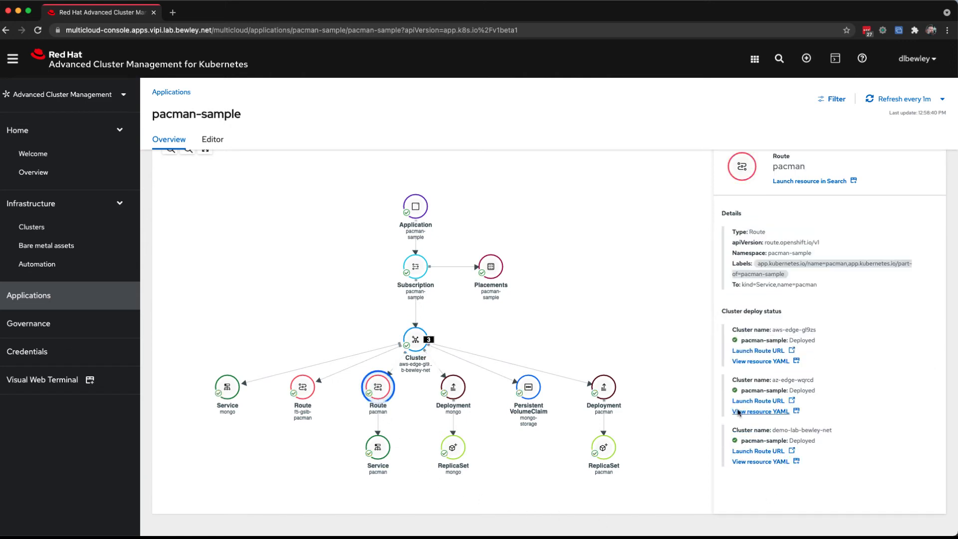
{"action": "left_click", "coordinate": [745, 352]}
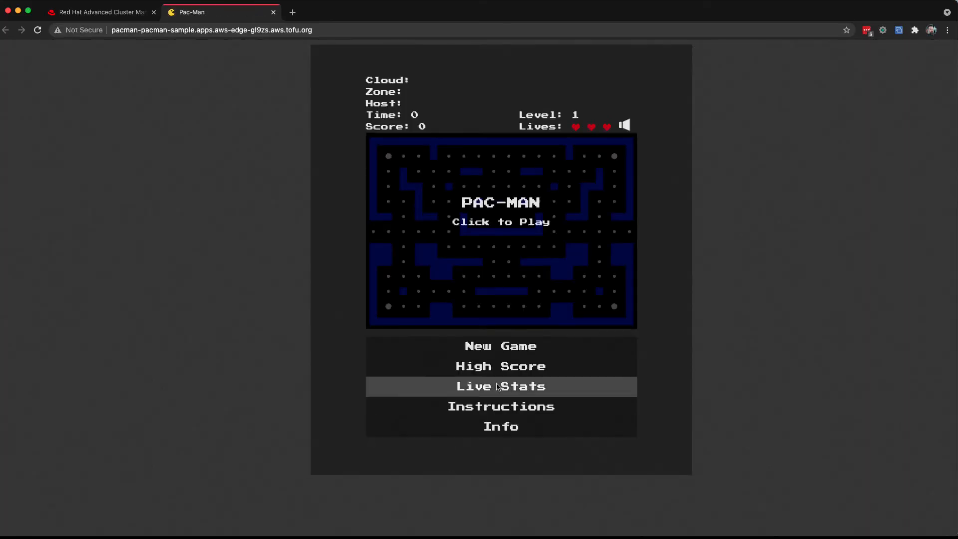
{"action": "left_click", "coordinate": [470, 193]}
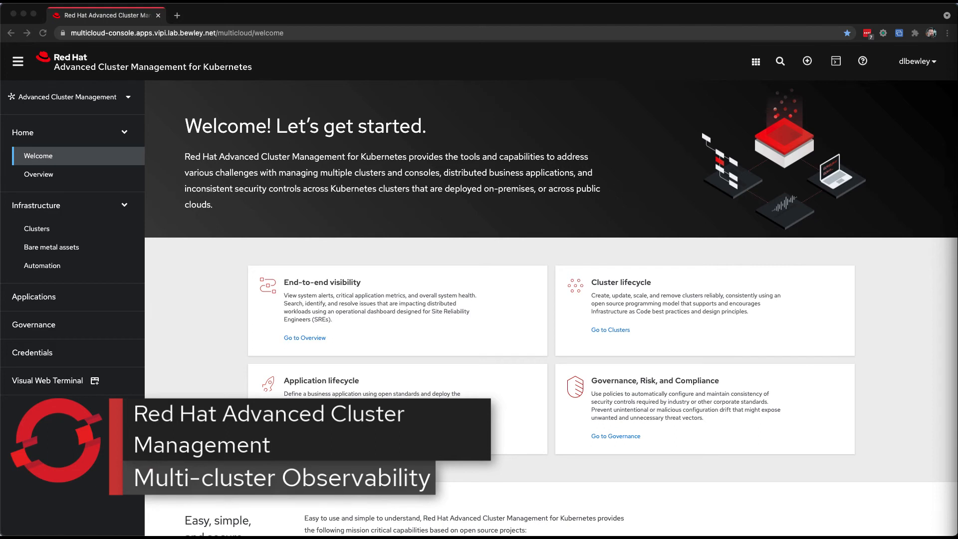
Step: Open the multi-cluster overview, drill into the applications search, and examine the related persistent volume claims
{"action": "left_click", "coordinate": [298, 343]}
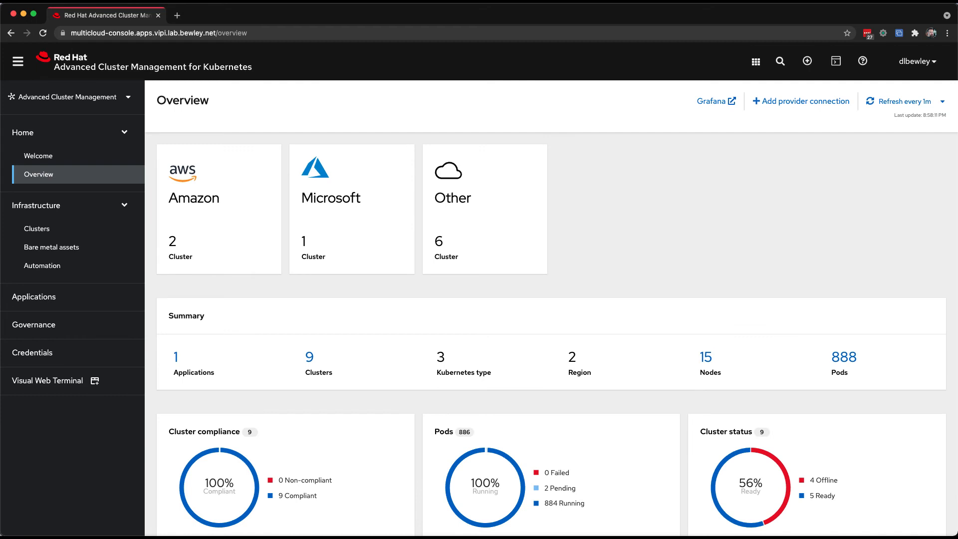
{"action": "left_click", "coordinate": [176, 364]}
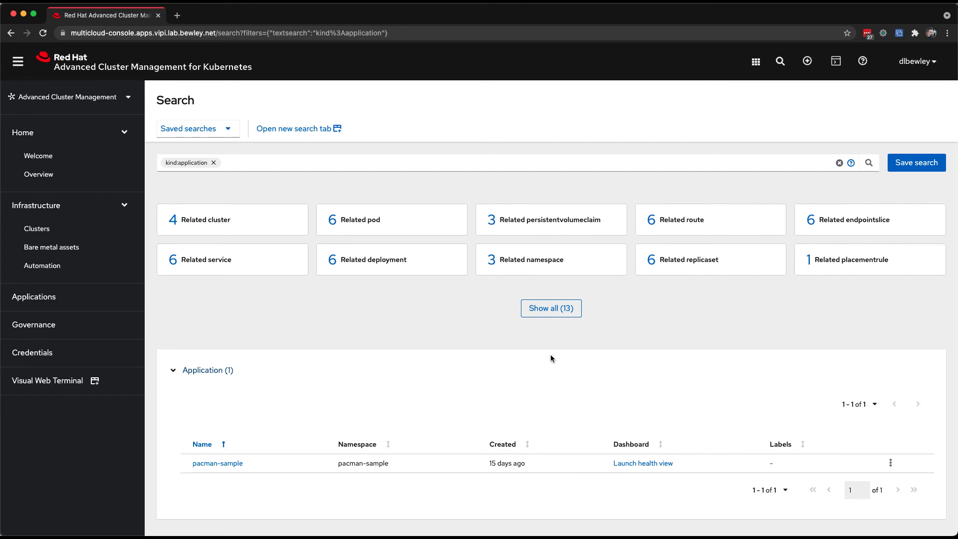
{"action": "left_click", "coordinate": [537, 228]}
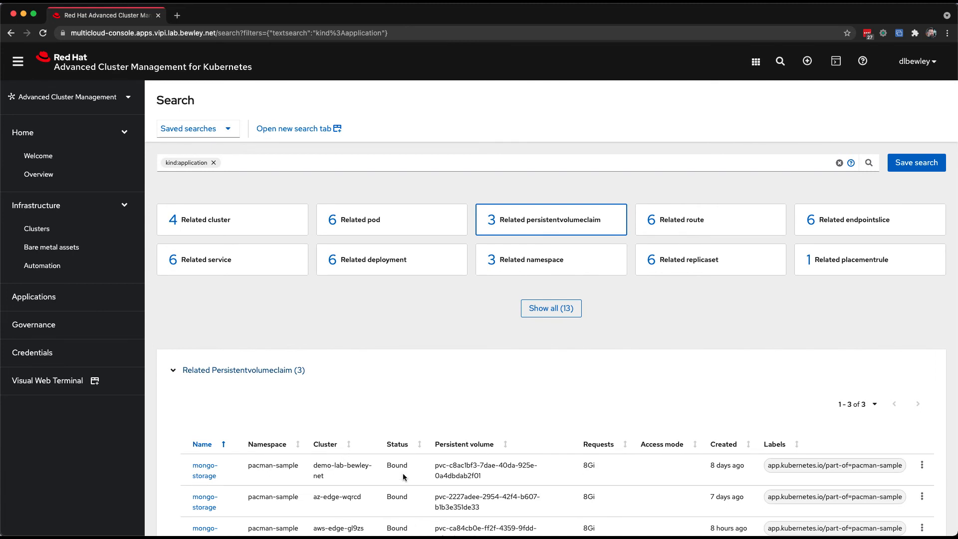
{"action": "scroll", "coordinate": [404, 478], "scroll_direction": "down", "scroll_amount": 3}
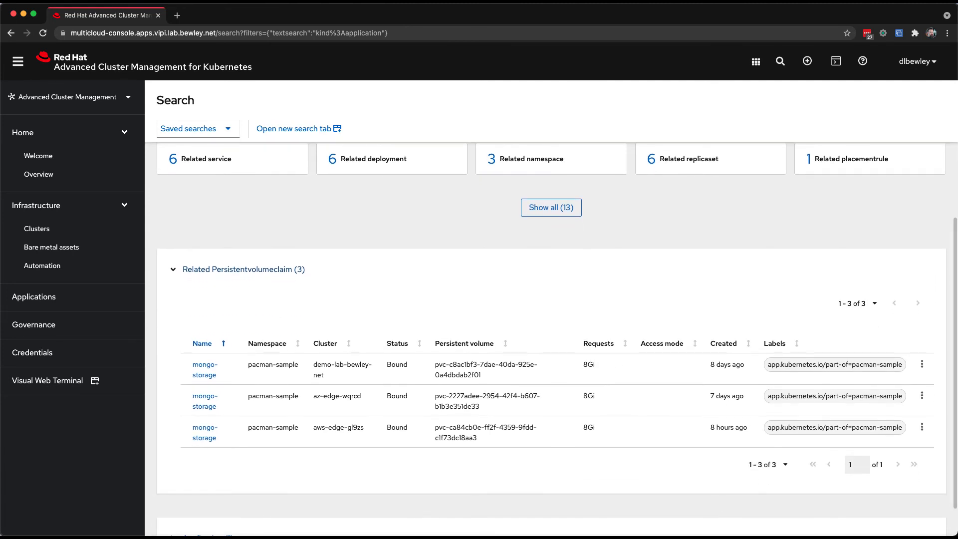
{"action": "scroll", "coordinate": [427, 418], "scroll_direction": "up", "scroll_amount": 3}
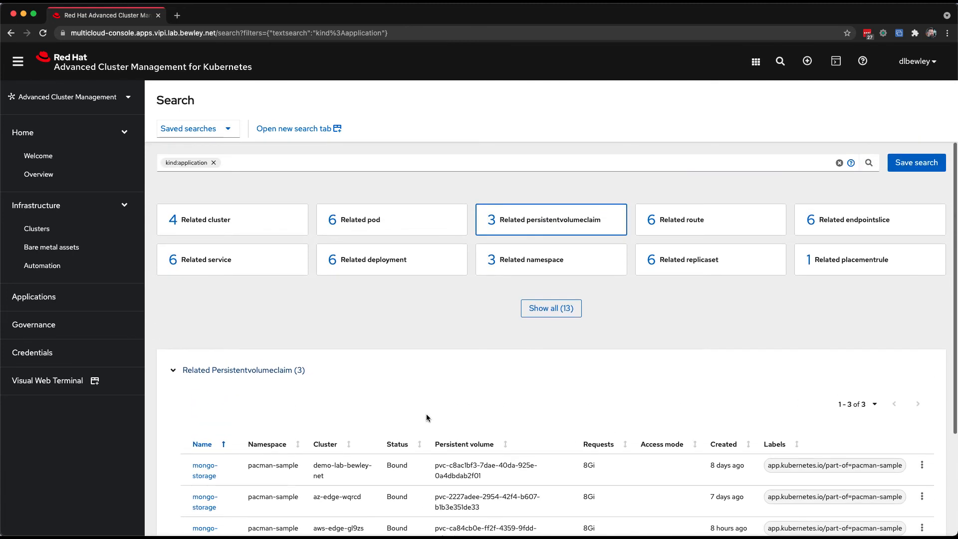
Step: List the pods related to the application and open the pacman-6bd55cd888-wbth4 pod on the aws-edge-gl9zs cluster
{"action": "left_click", "coordinate": [369, 229]}
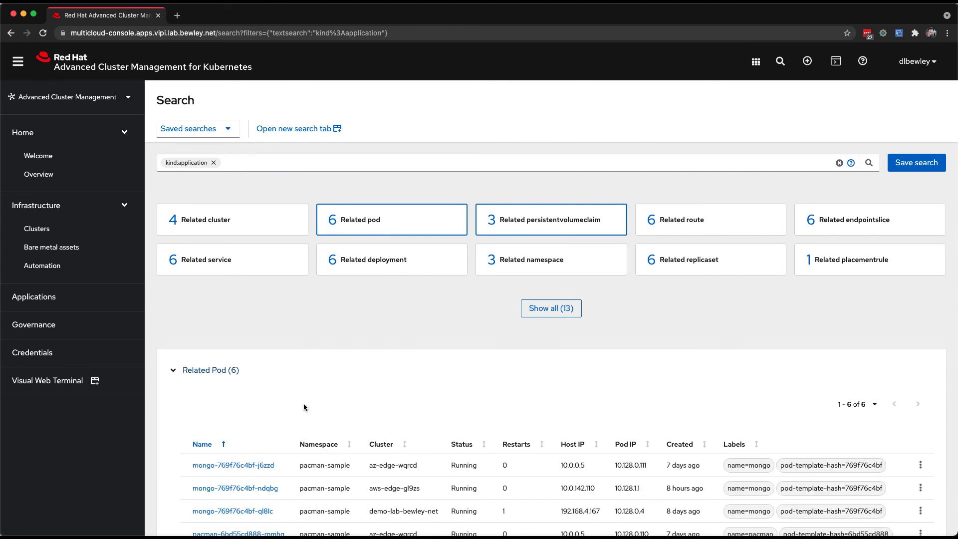
{"action": "scroll", "coordinate": [303, 403], "scroll_direction": "down", "scroll_amount": 3}
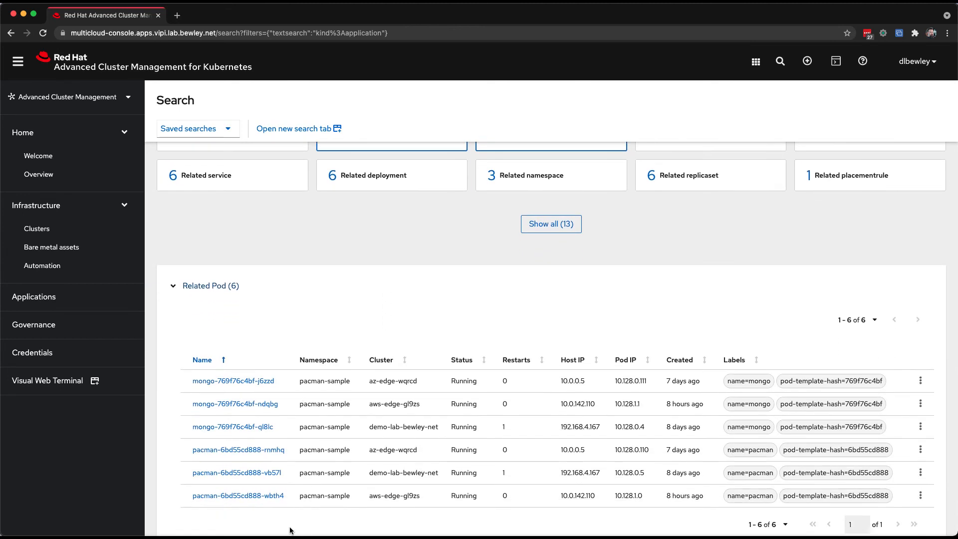
{"action": "left_click", "coordinate": [252, 496]}
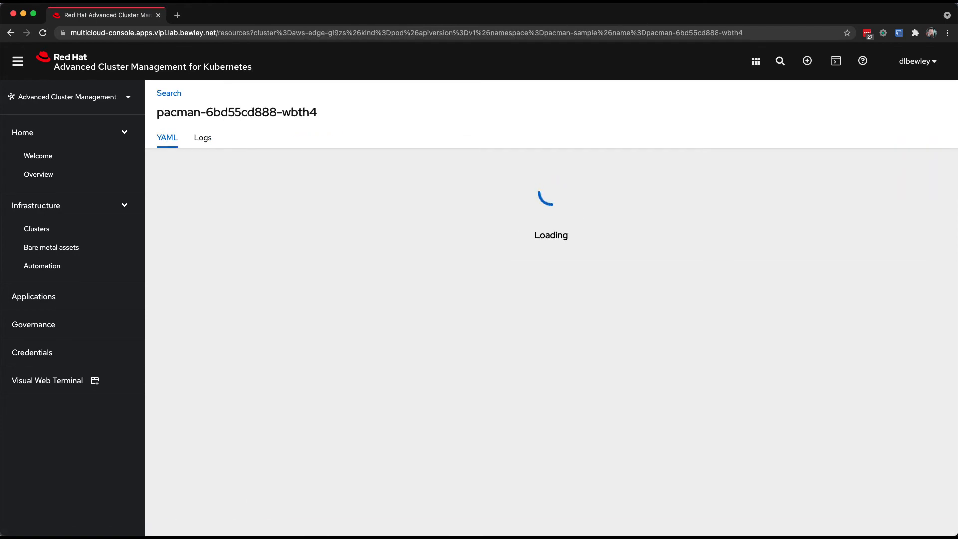
Step: Highlight the nodeName line in the pod's YAML and examine the logs of its pacman container
{"action": "scroll", "coordinate": [205, 408], "scroll_direction": "down", "scroll_amount": 12}
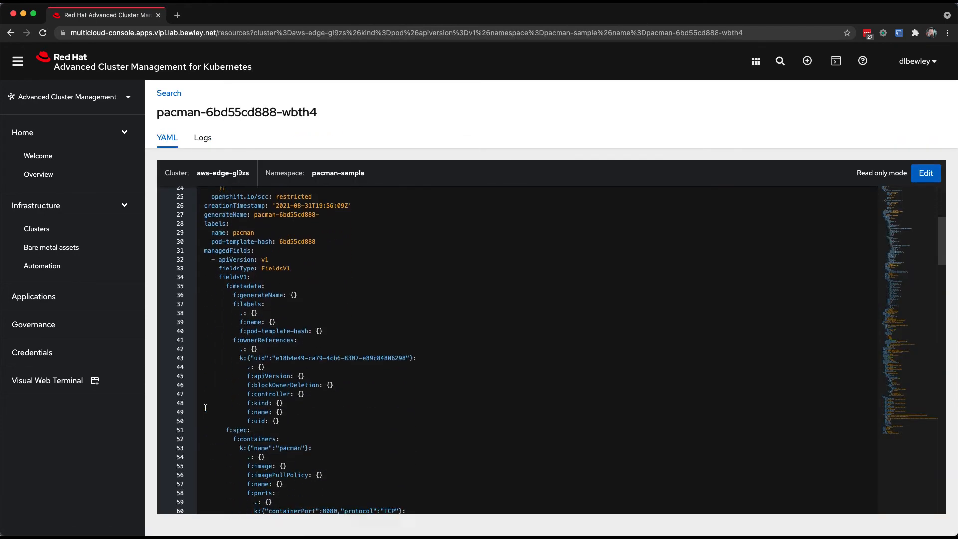
{"action": "scroll", "coordinate": [205, 409], "scroll_direction": "down", "scroll_amount": 12}
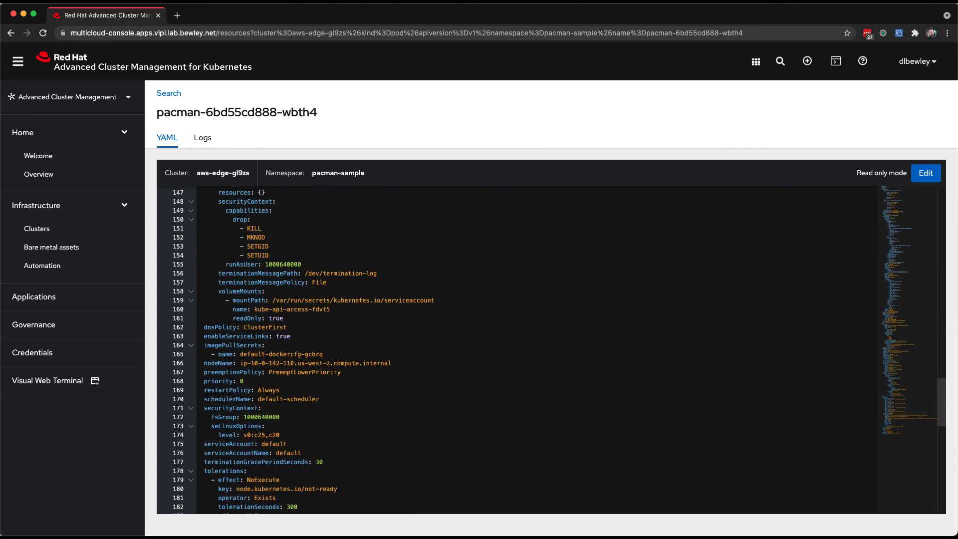
{"action": "left_click", "coordinate": [174, 365]}
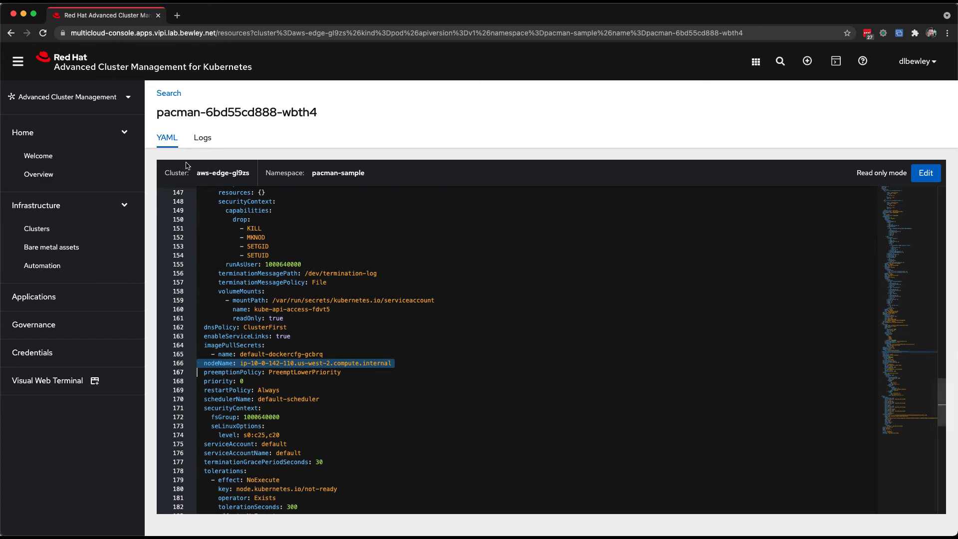
{"action": "left_click", "coordinate": [202, 139]}
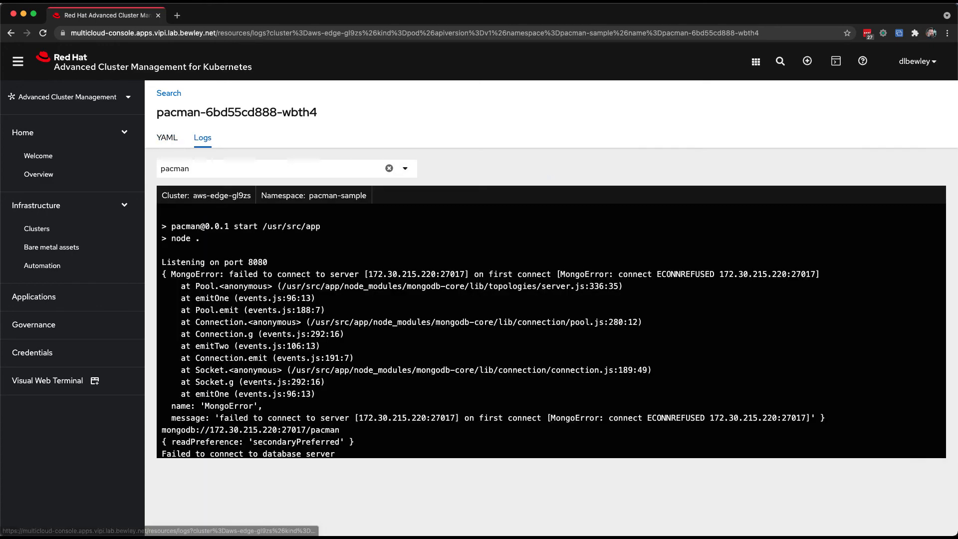
{"action": "scroll", "coordinate": [280, 284], "scroll_direction": "down", "scroll_amount": 5}
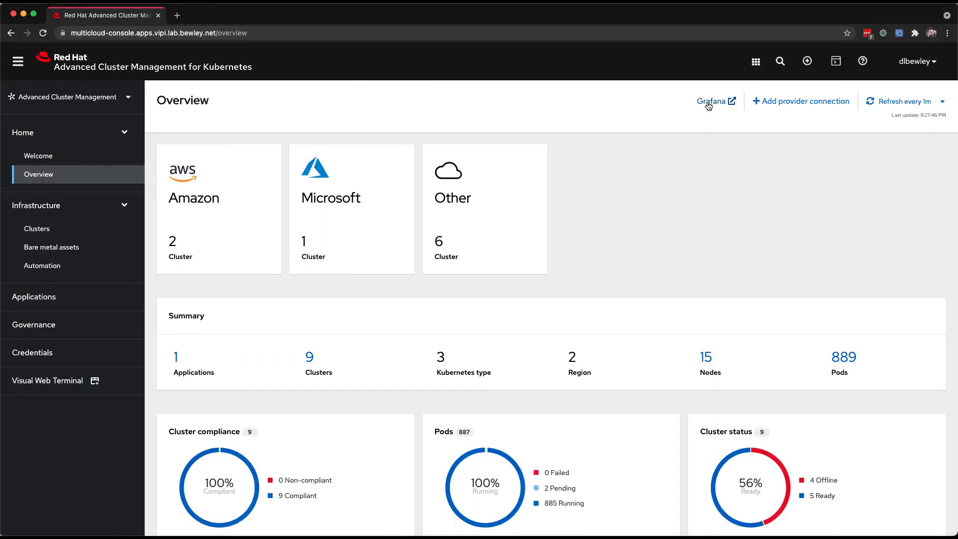
Step: Launch Grafana from the multi-cluster overview and examine the capacity, utilization and bandwidth figures on the ACM - Clusters Overview dashboard
{"action": "left_click", "coordinate": [707, 101]}
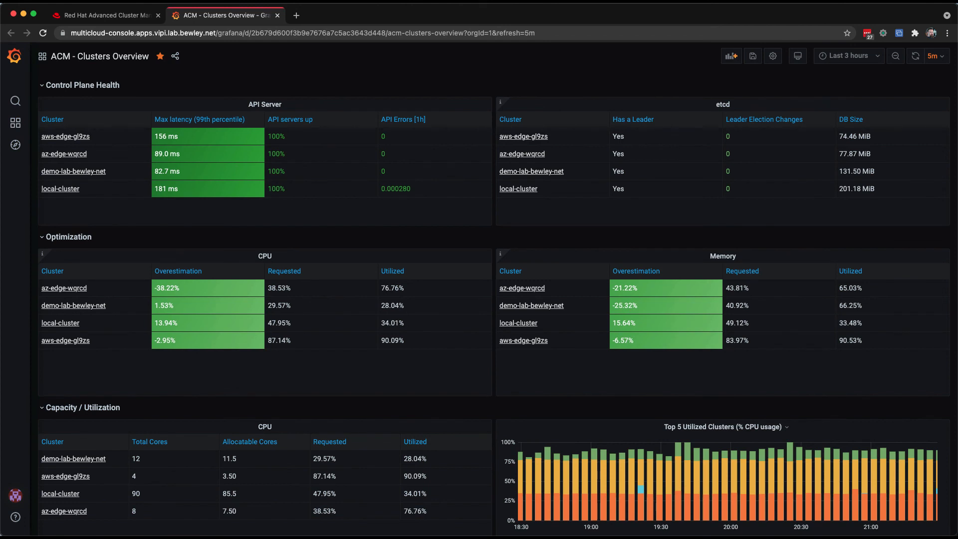
{"action": "scroll", "coordinate": [396, 503], "scroll_direction": "down", "scroll_amount": 10}
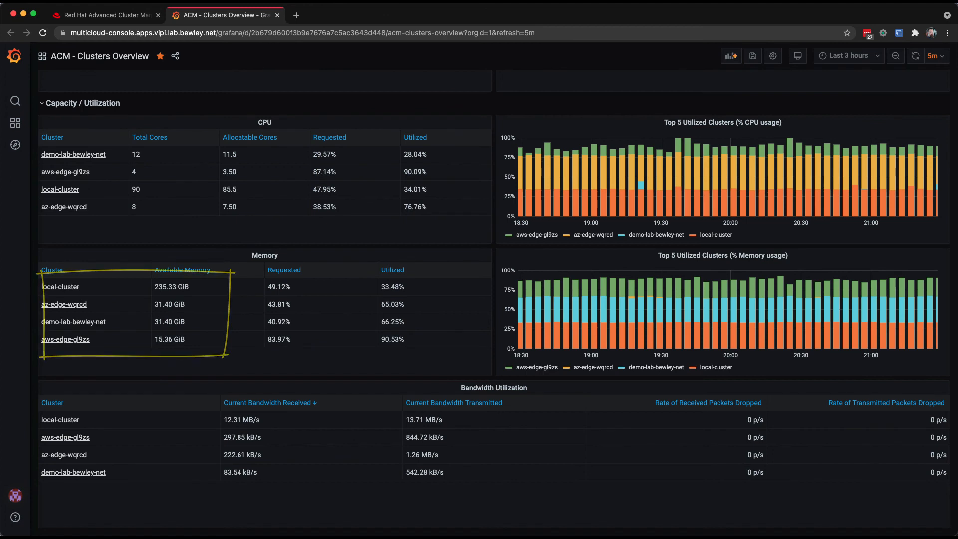
Step: Open the ACM - Resource Optimization / Cluster dashboard and show it for the demo-lab-bewley-net cluster
{"action": "left_click", "coordinate": [122, 58]}
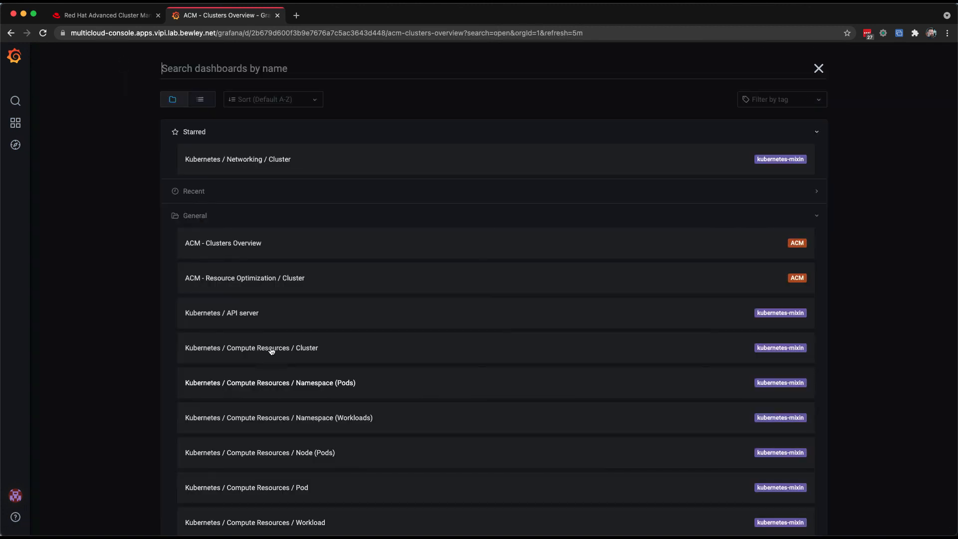
{"action": "left_click", "coordinate": [268, 281]}
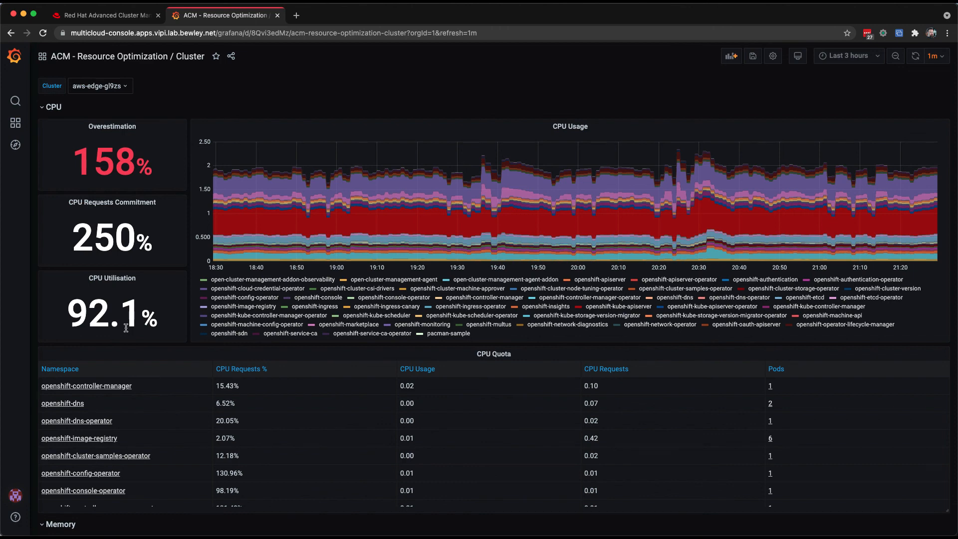
{"action": "left_click", "coordinate": [115, 87]}
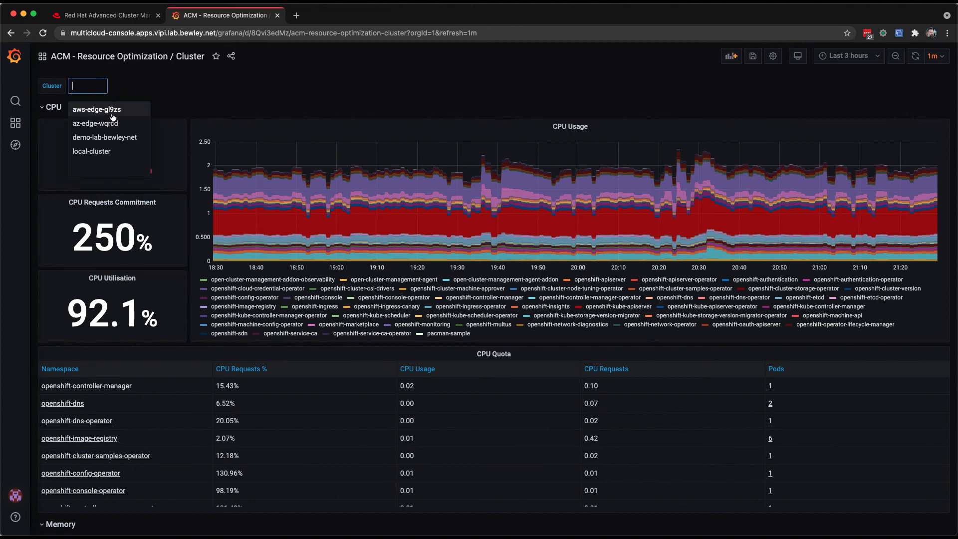
{"action": "left_click", "coordinate": [107, 137]}
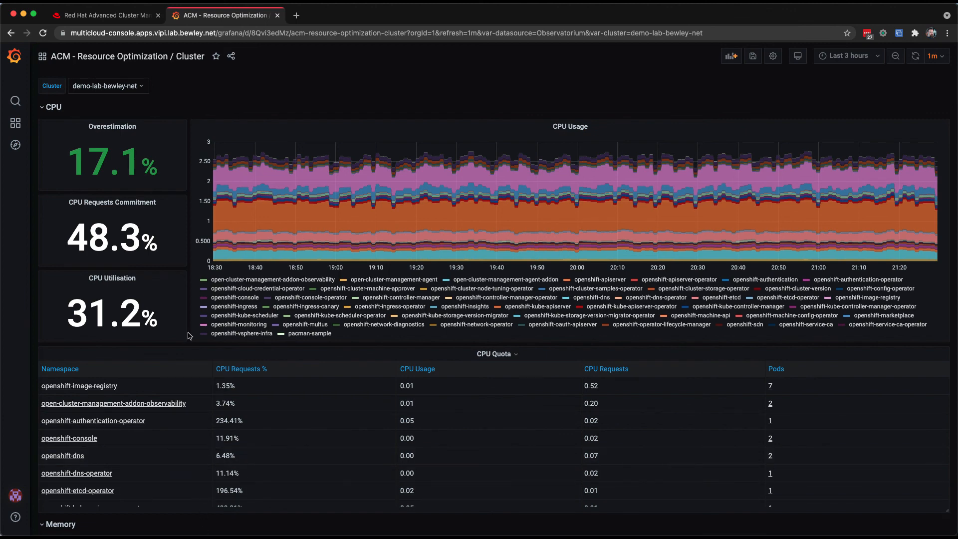
Step: Open the Kubernetes / Compute Resources / Namespace (Workloads) dashboard and filter it to the pacman-sample namespace
{"action": "left_click", "coordinate": [152, 59]}
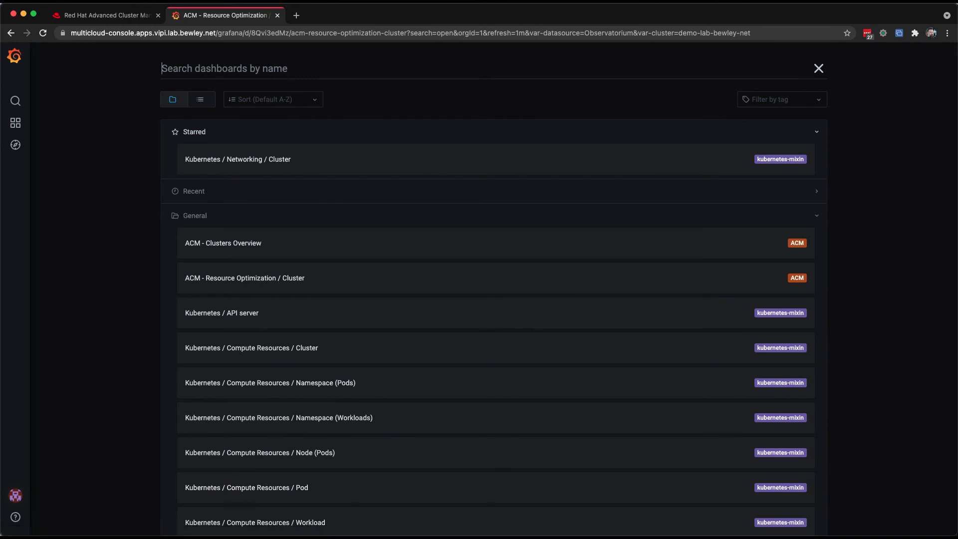
{"action": "left_click", "coordinate": [279, 421]}
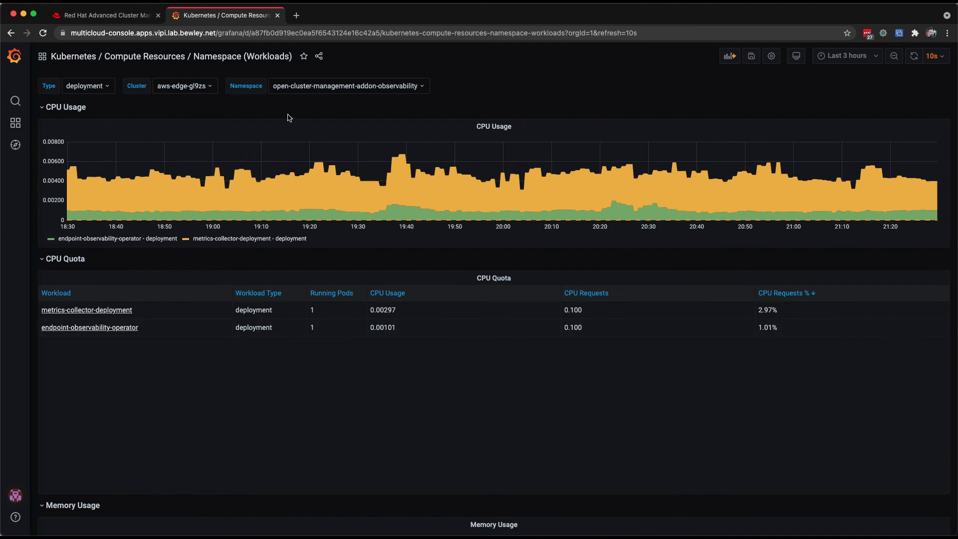
{"action": "left_click", "coordinate": [291, 87]}
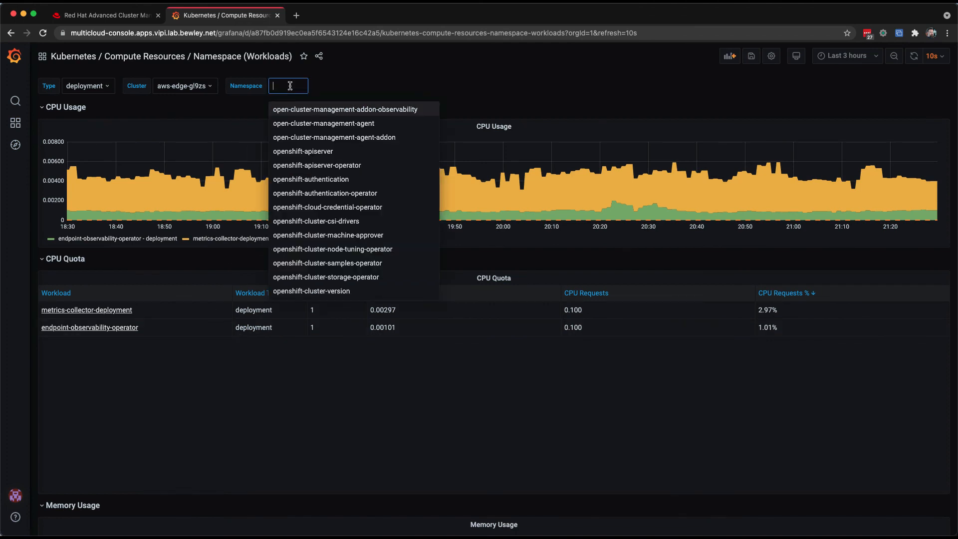
{"action": "type", "text": "pacma"}
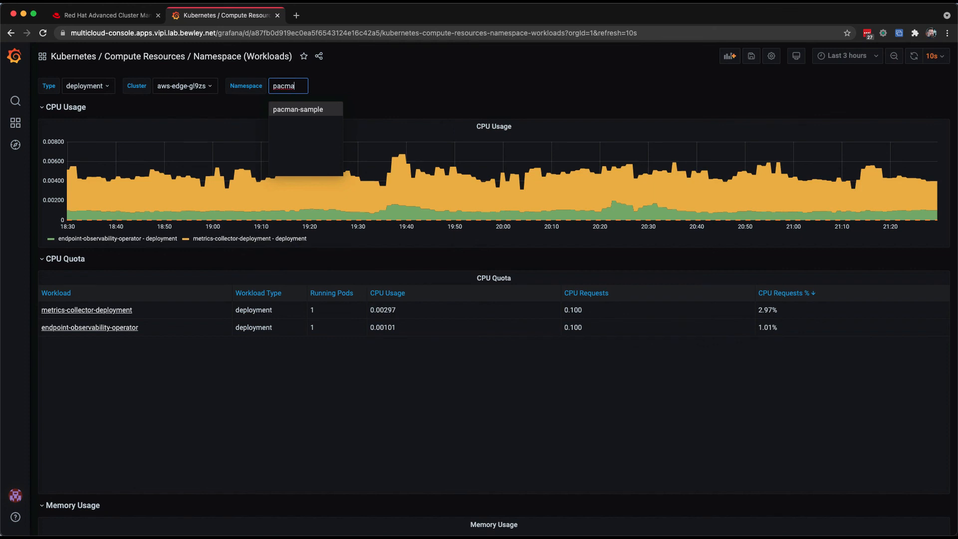
{"action": "key", "text": "Return"}
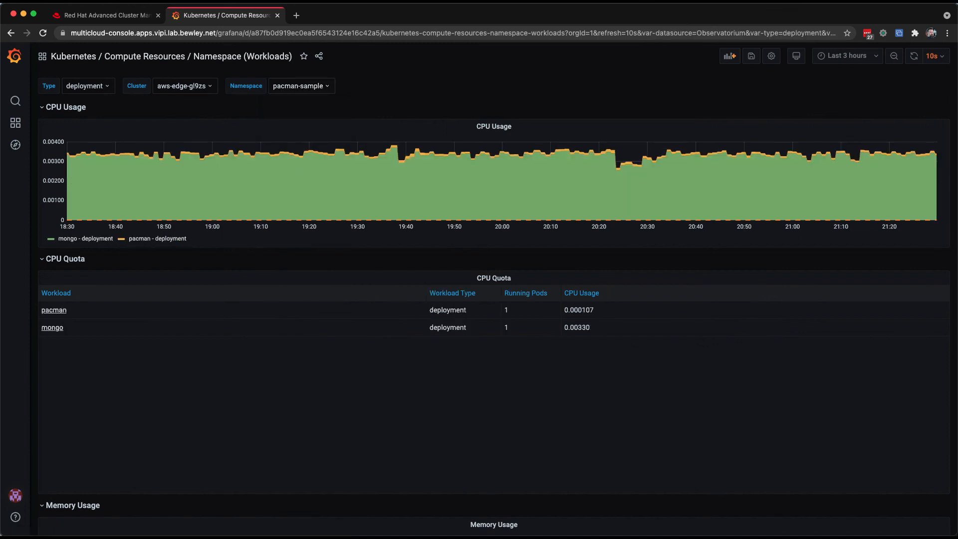
Step: Switch the workloads dashboard to az-edge-wqrcd and on to demo-lab-bewley-net, and examine the memory usage and quota there
{"action": "left_click", "coordinate": [199, 85]}
{"action": "left_click", "coordinate": [195, 128]}
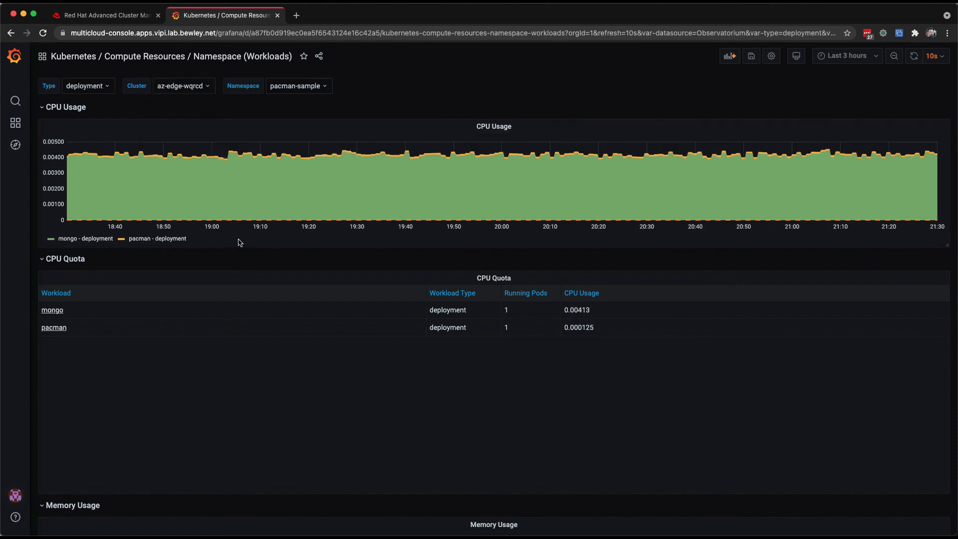
{"action": "left_click", "coordinate": [199, 86]}
{"action": "left_click", "coordinate": [200, 136]}
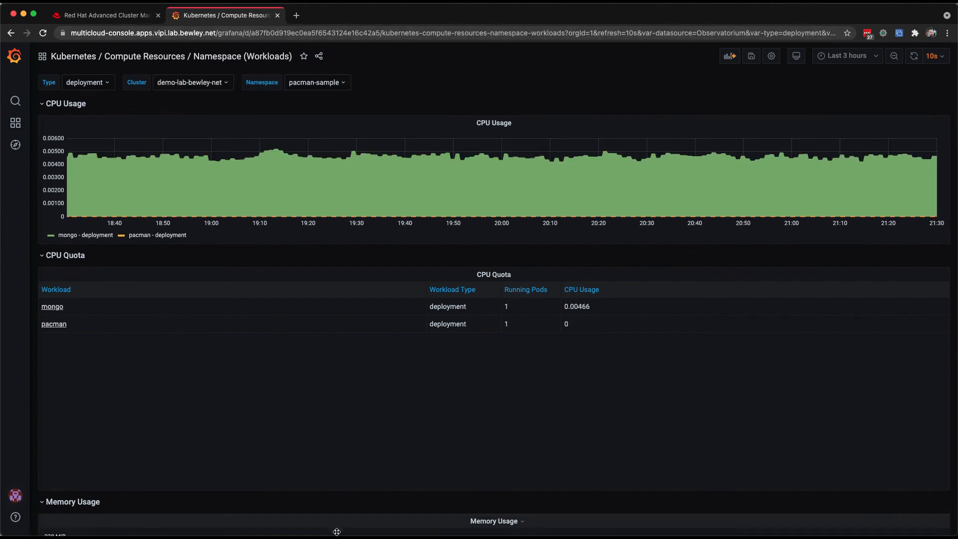
{"action": "scroll", "coordinate": [337, 532], "scroll_direction": "down", "scroll_amount": 7}
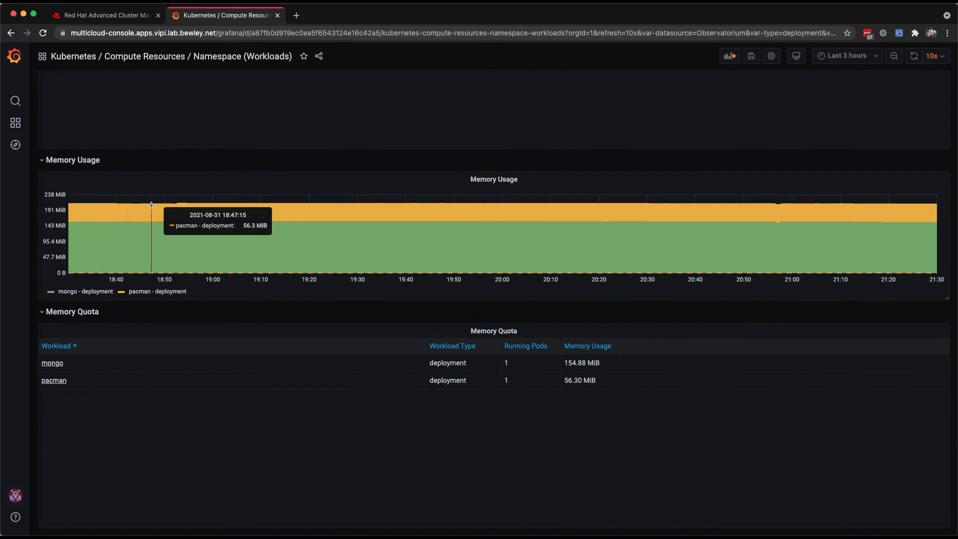
Step: Open the USE Method / Cluster dashboard for local-cluster and examine its charts through network, disk IO and disk space
{"action": "left_click", "coordinate": [152, 56]}
{"action": "scroll", "coordinate": [269, 524], "scroll_direction": "down", "scroll_amount": 5}
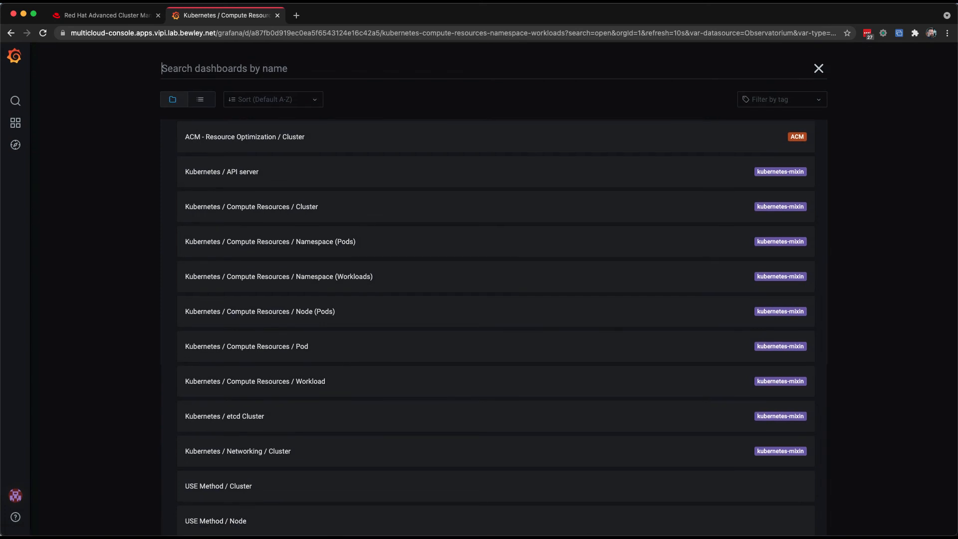
{"action": "left_click", "coordinate": [211, 491]}
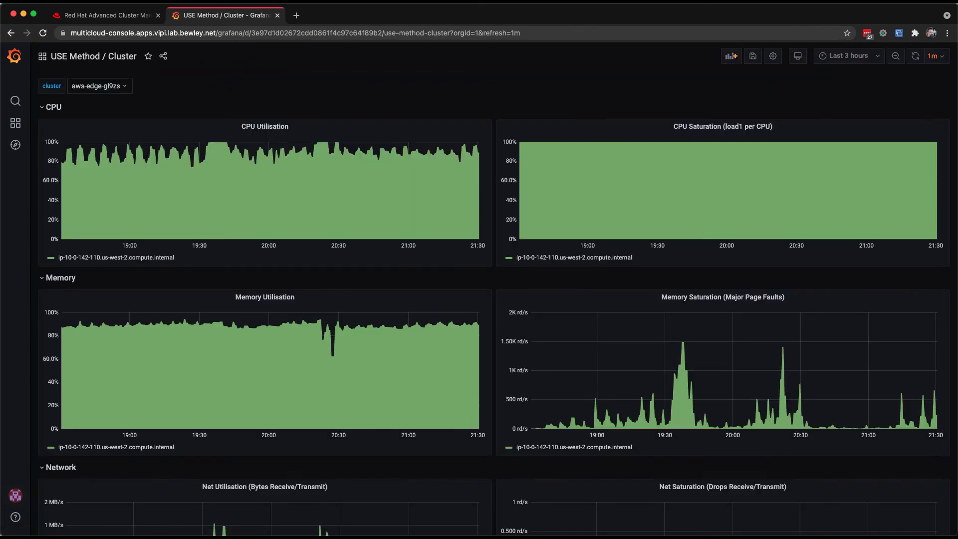
{"action": "left_click", "coordinate": [122, 90]}
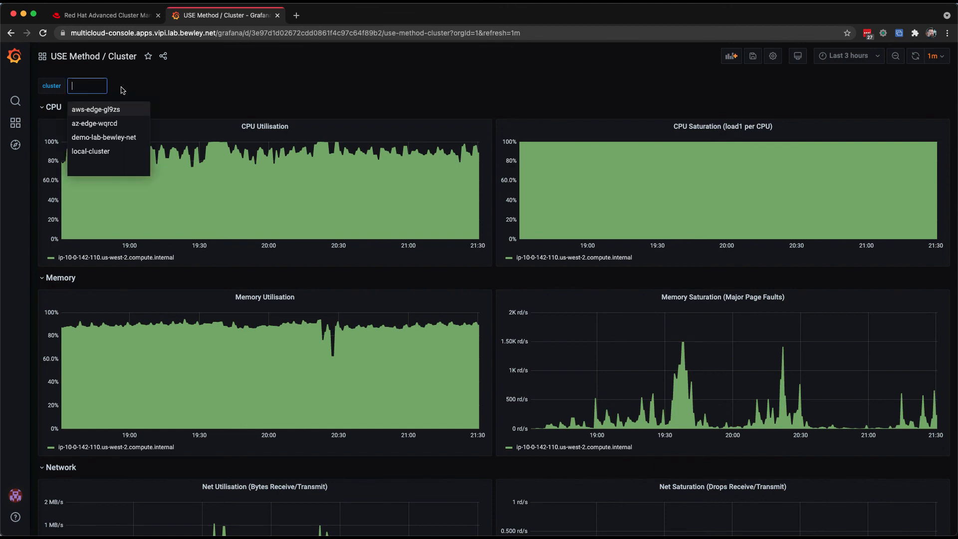
{"action": "left_click", "coordinate": [111, 150]}
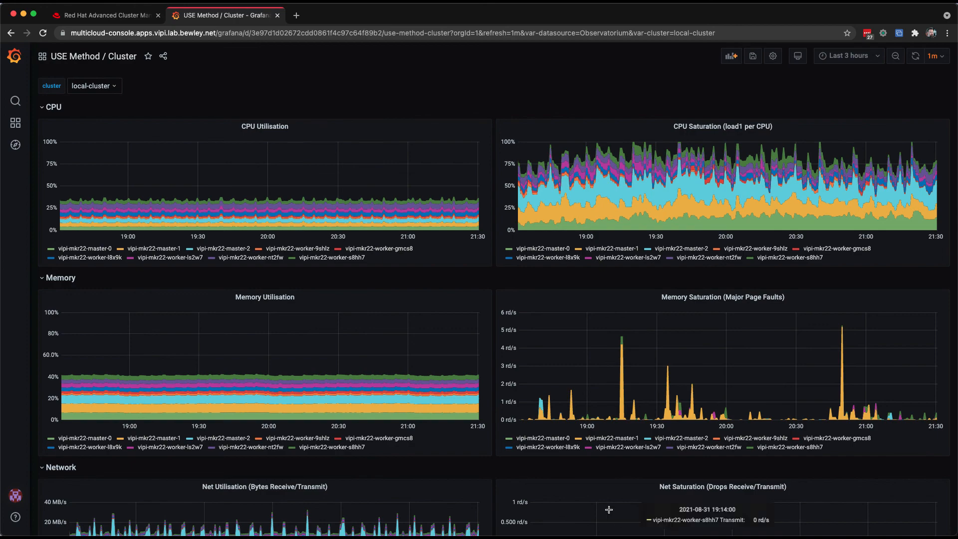
{"action": "scroll", "coordinate": [594, 434], "scroll_direction": "down", "scroll_amount": 10}
{"action": "scroll", "coordinate": [591, 465], "scroll_direction": "up", "scroll_amount": 1}
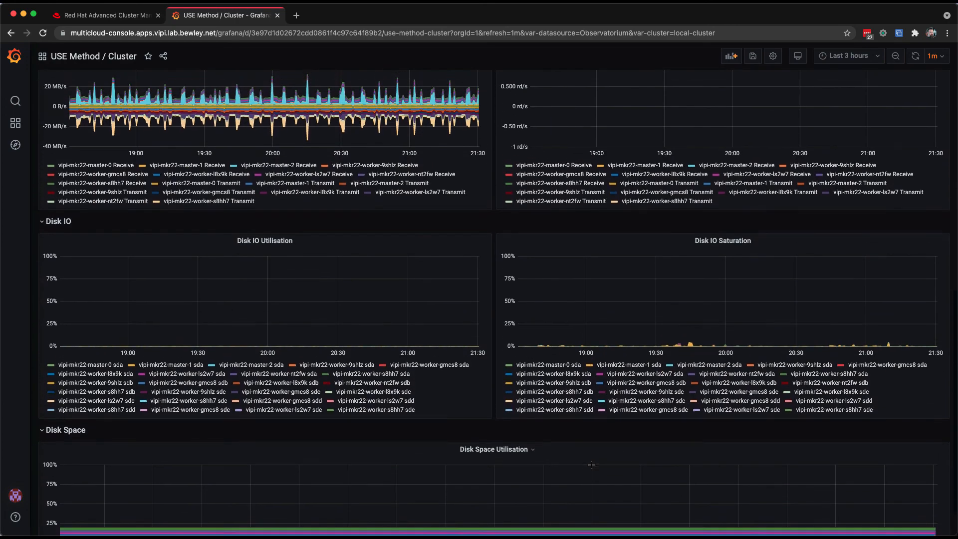
{"action": "scroll", "coordinate": [591, 465], "scroll_direction": "down", "scroll_amount": 1}
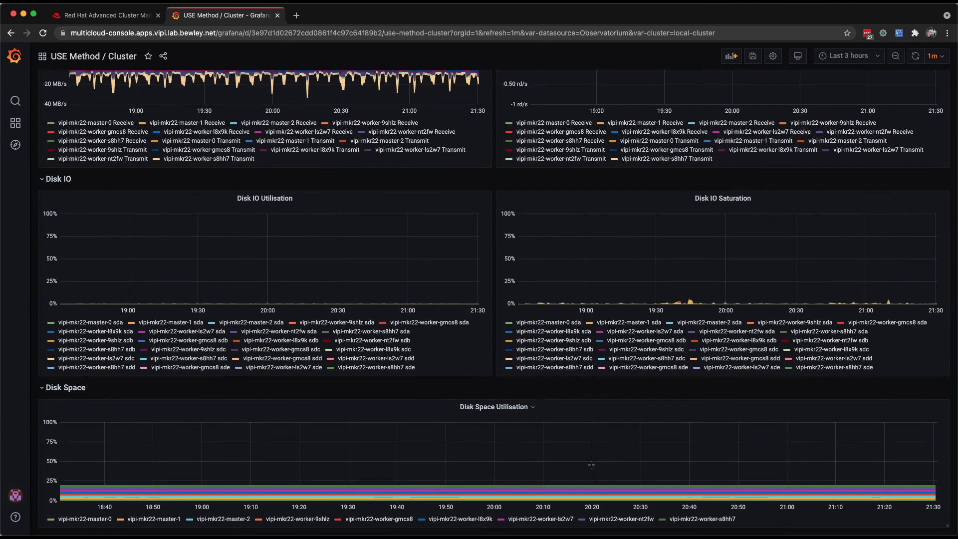